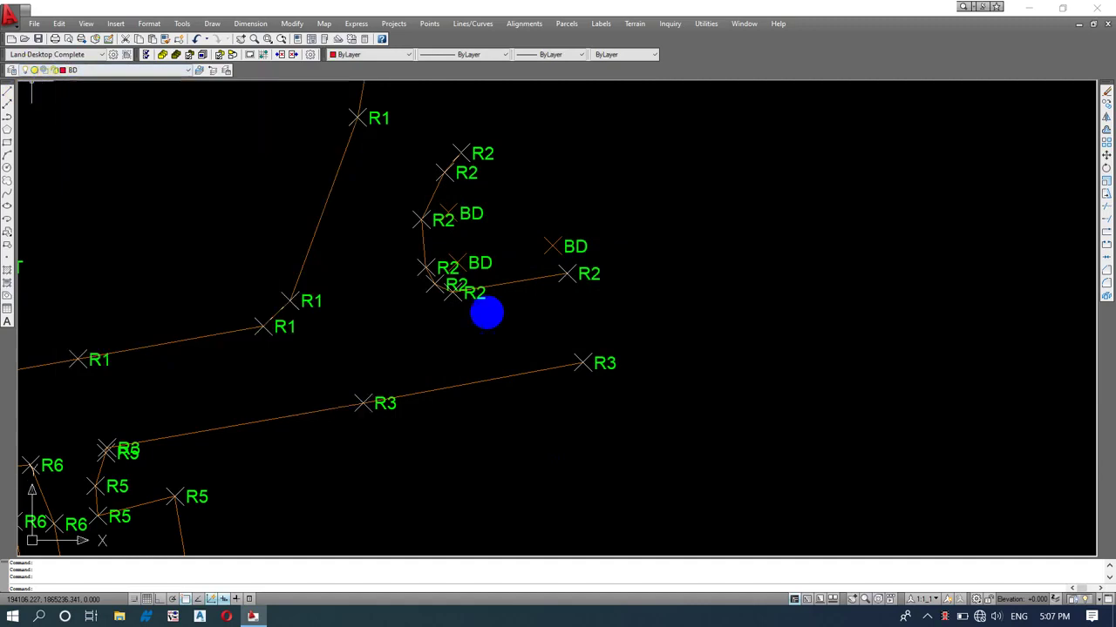
Step: Draw two connected lines joining the three BD points, from the east point through the lower one to the upper one
scroll(486, 311, up, 5)
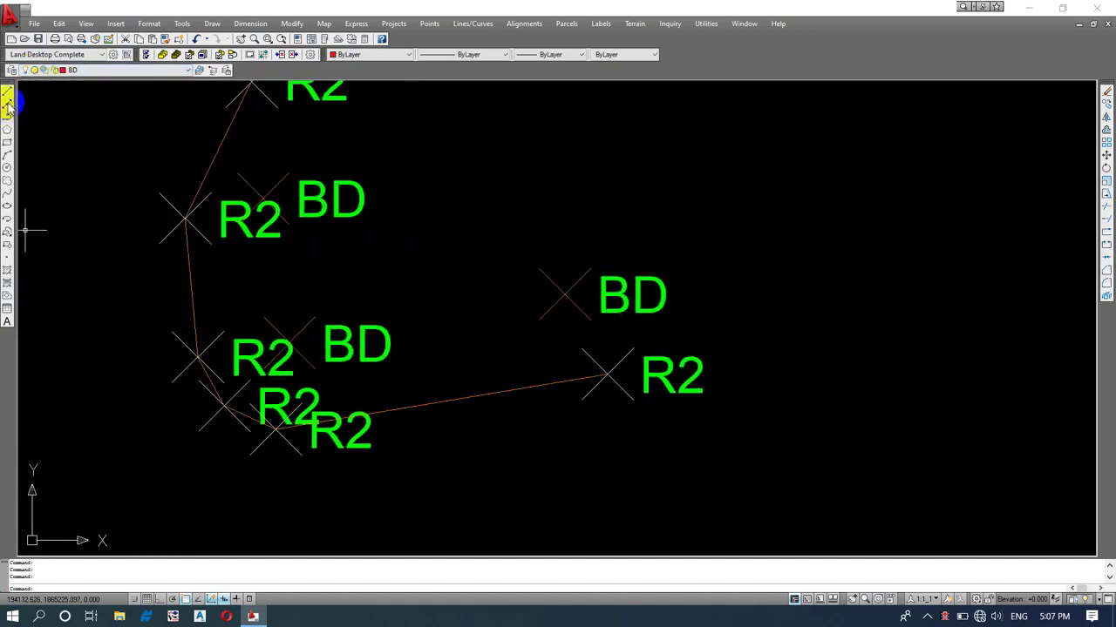
scroll(428, 292, down, 4)
text(l)
key(Return)
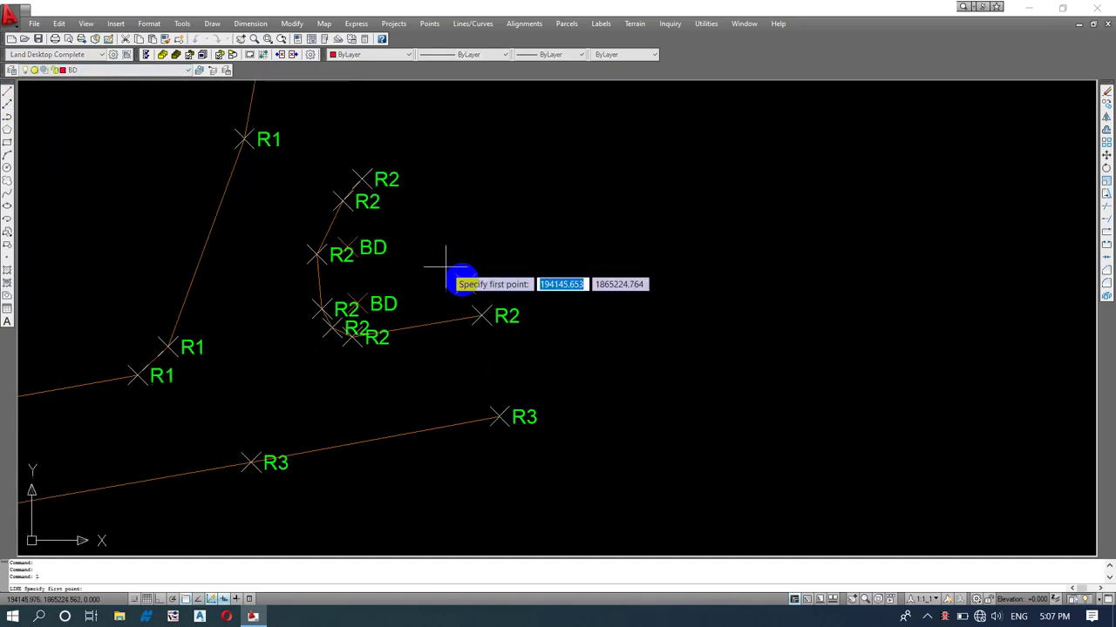
click(465, 284)
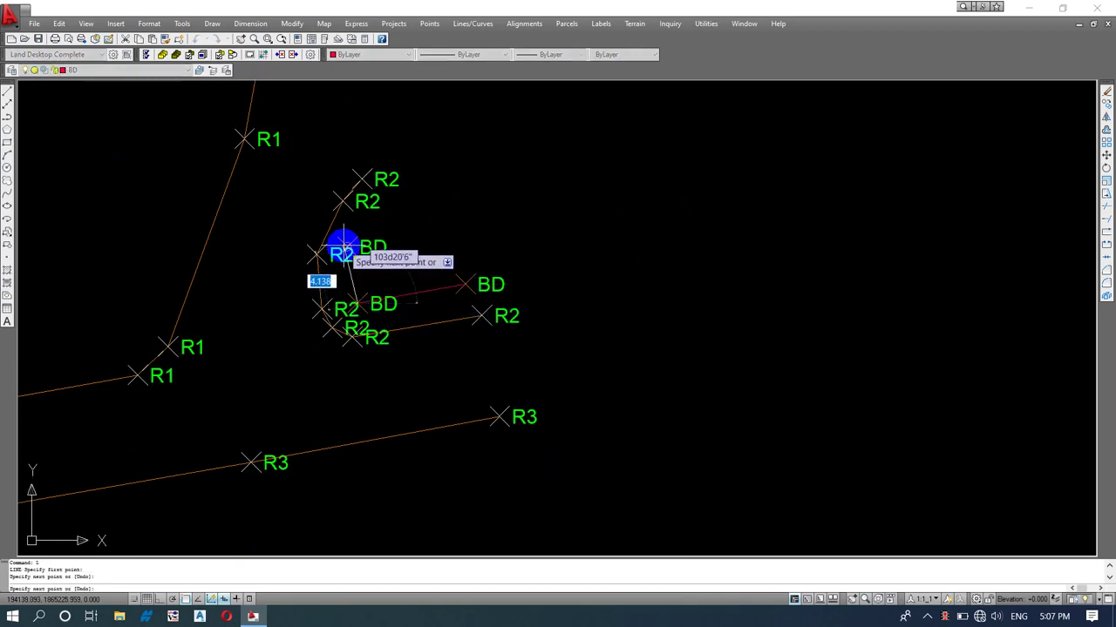
click(341, 249)
key(Return)
Step: Copy the short BD side line from the lower BD point to the east BD point
click(374, 279)
click(344, 272)
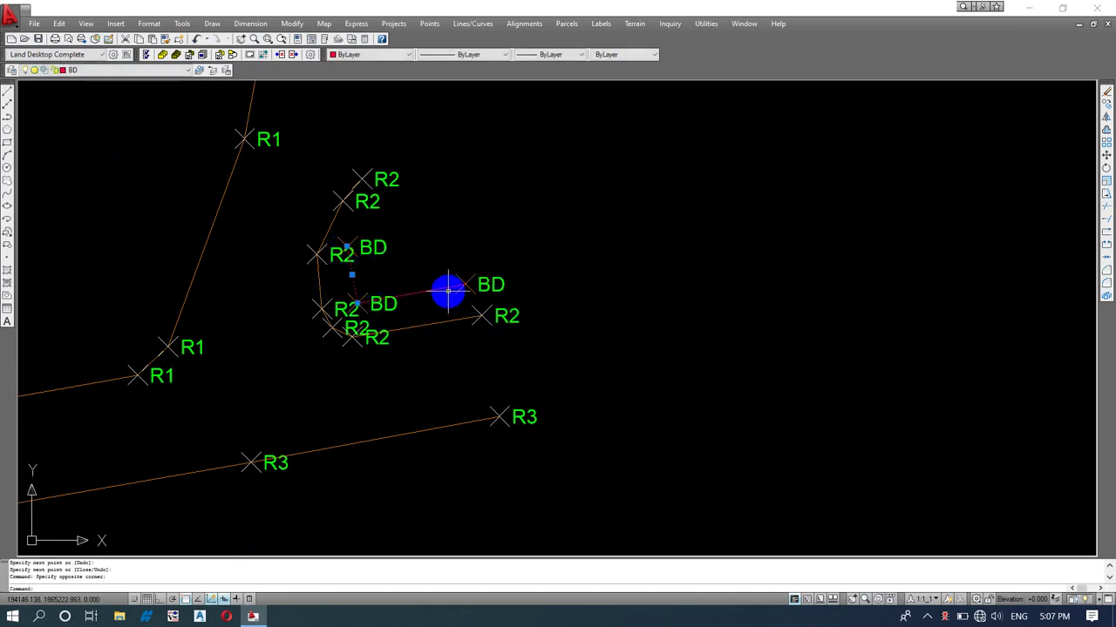
text(co)
key(Return)
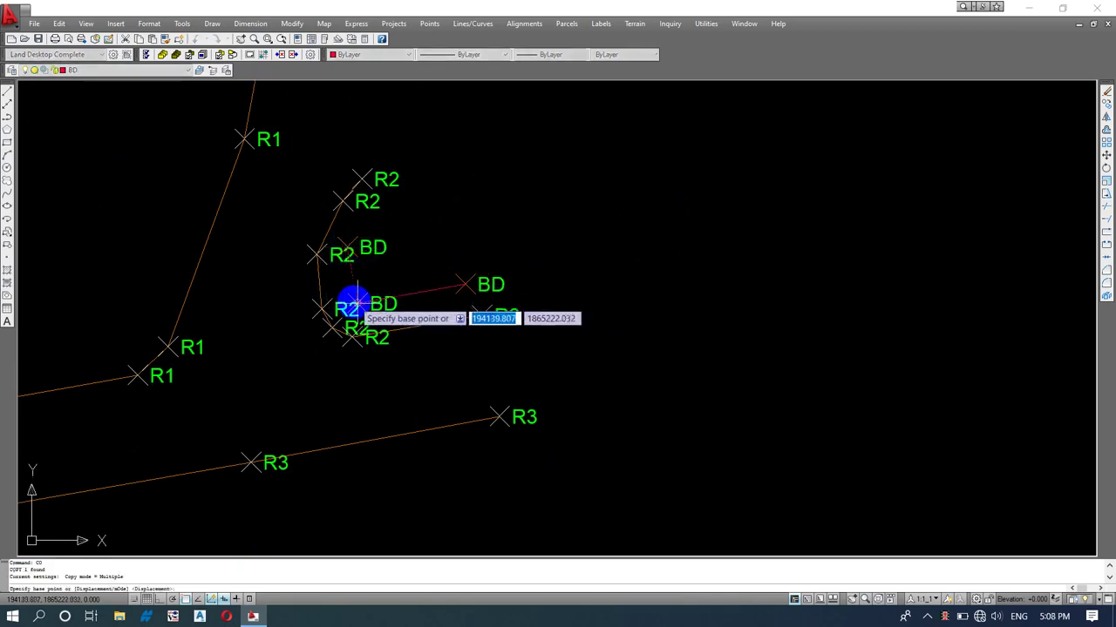
click(357, 303)
click(462, 284)
key(Return)
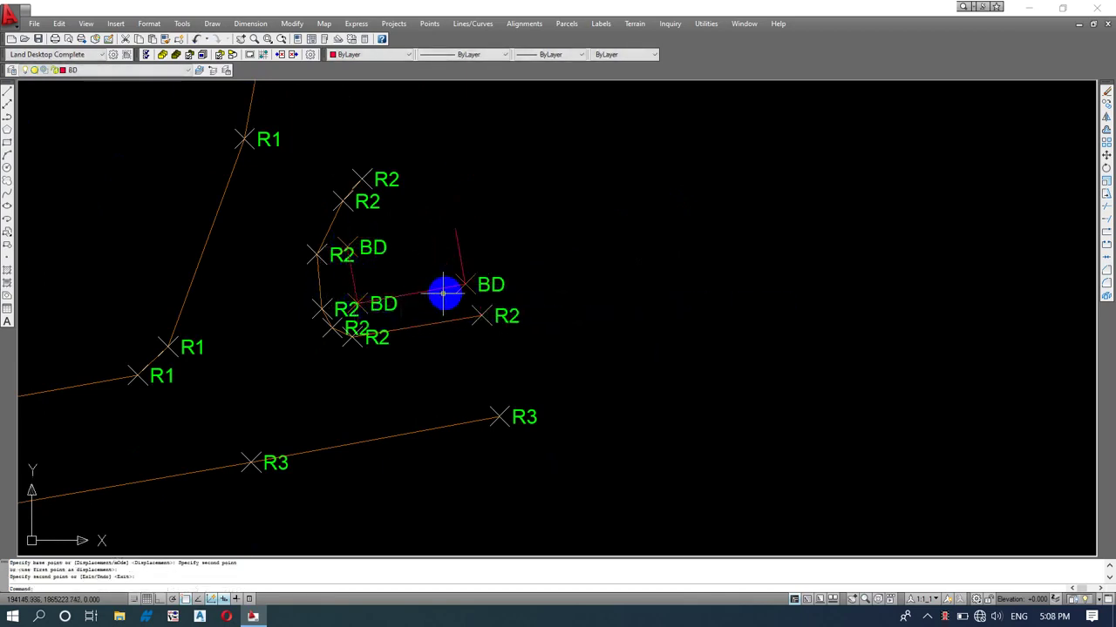
Step: Copy the long BD line from the lower BD point to the upper one to close the rectangle
key(Return)
click(356, 303)
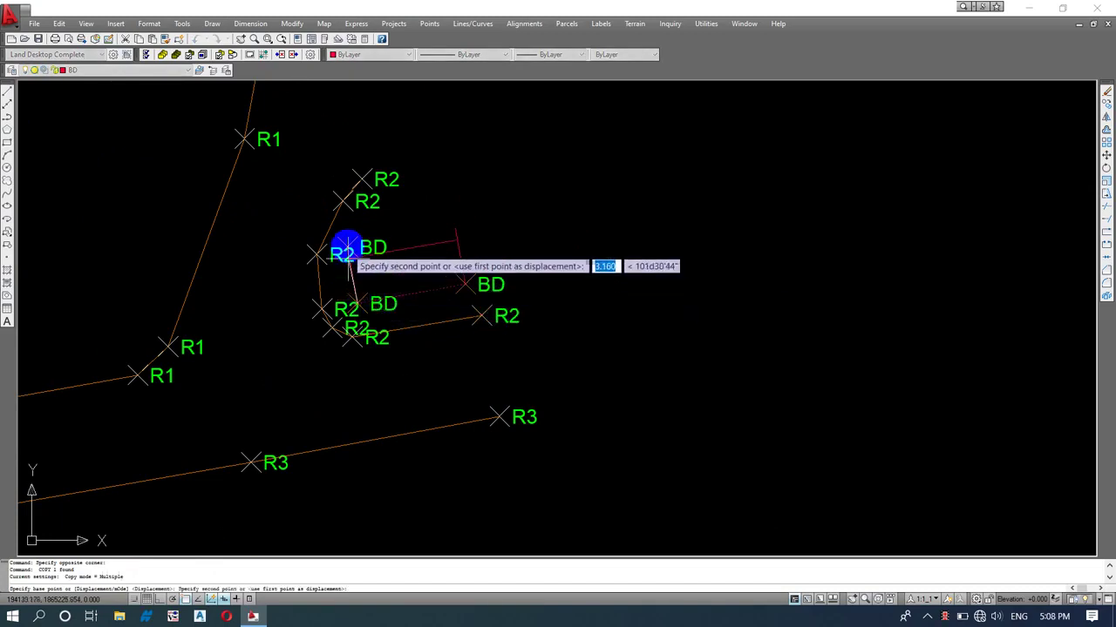
click(349, 244)
key(Return)
Step: Create a new layer named WT and set its color to blue
scroll(490, 284, down, 5)
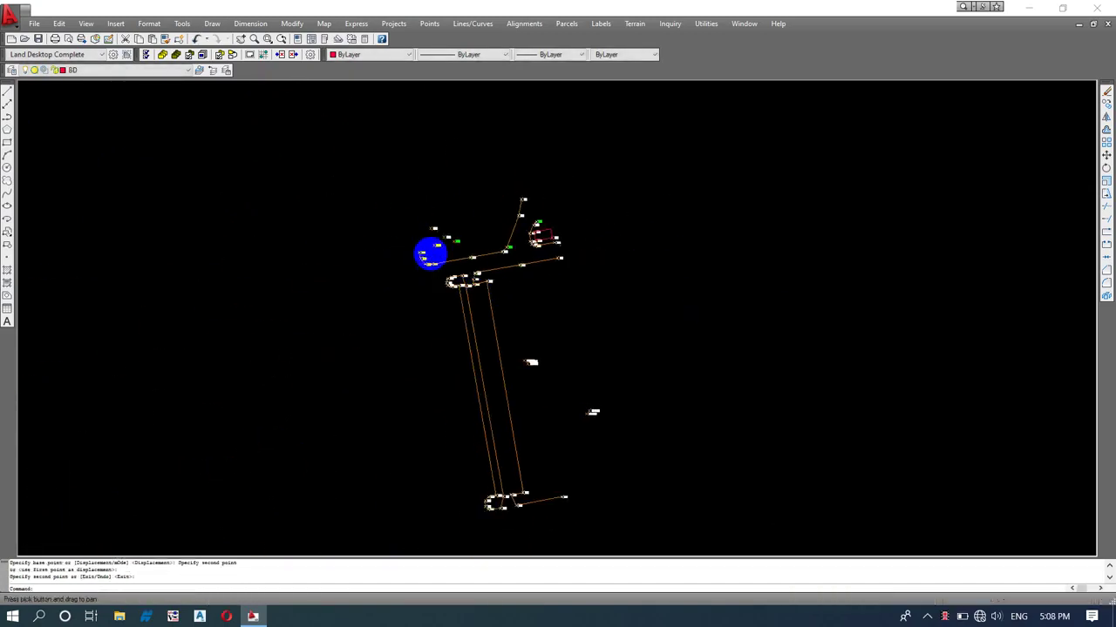
click(15, 70)
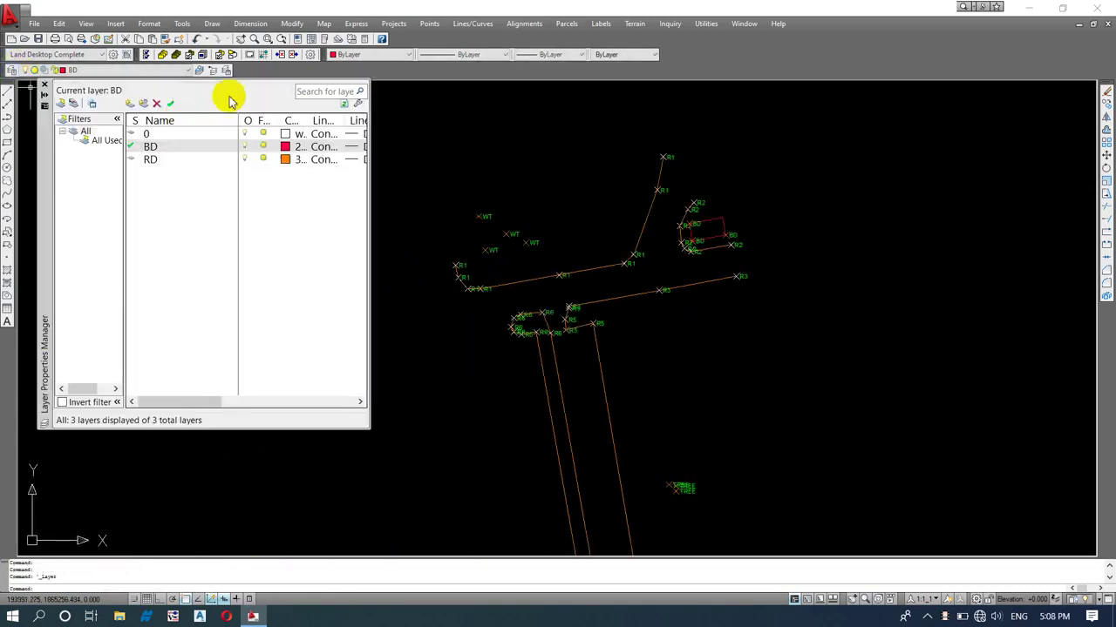
click(129, 103)
text(WT)
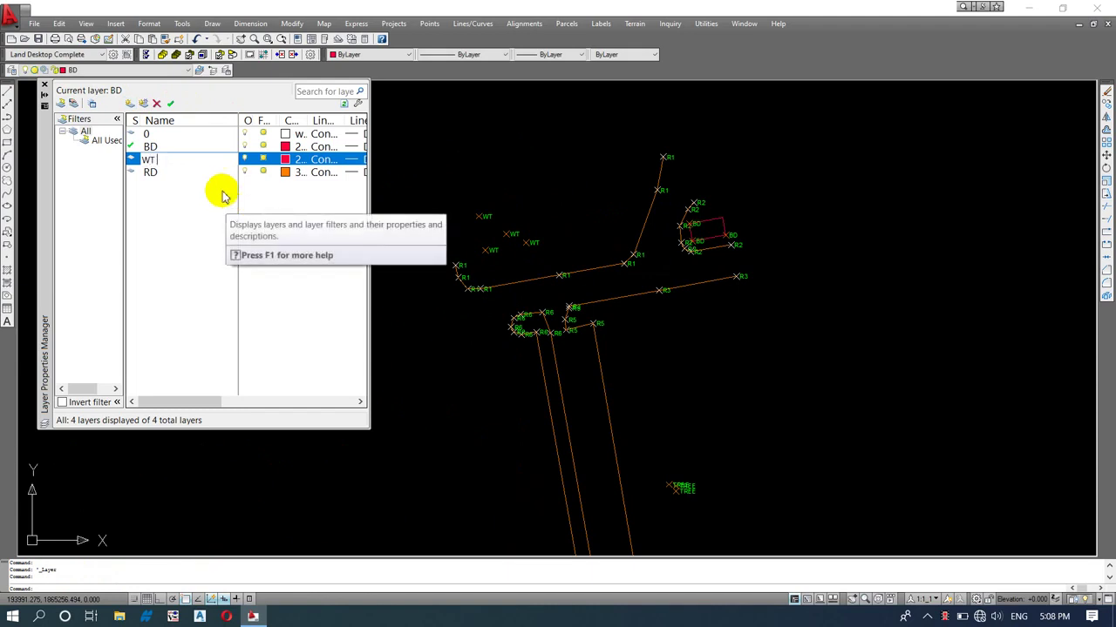
key(Return)
click(298, 160)
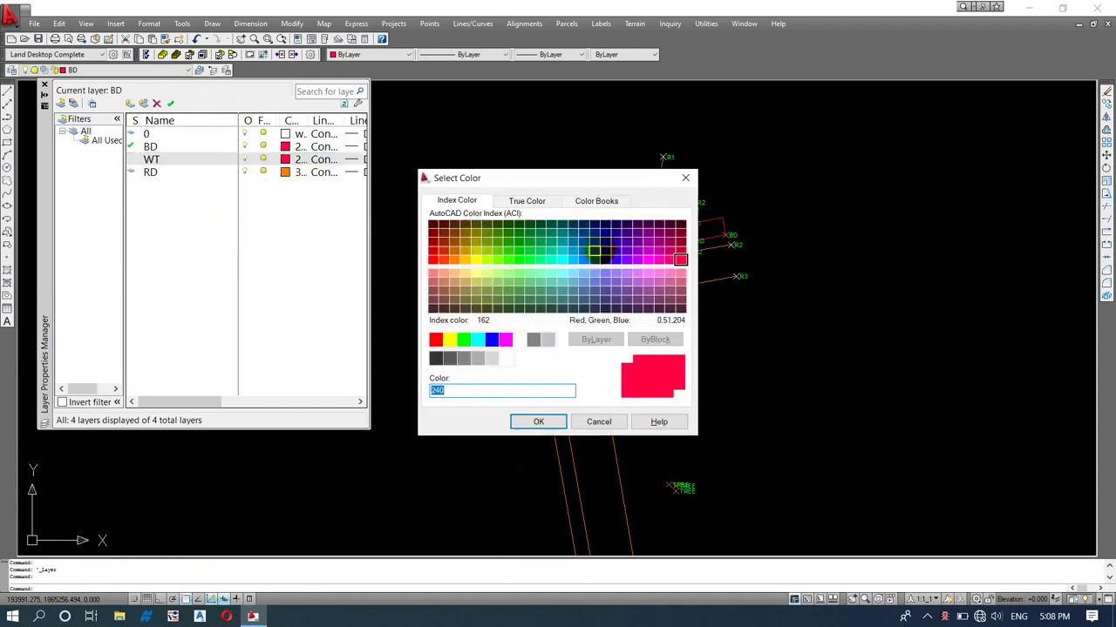
click(615, 253)
click(538, 422)
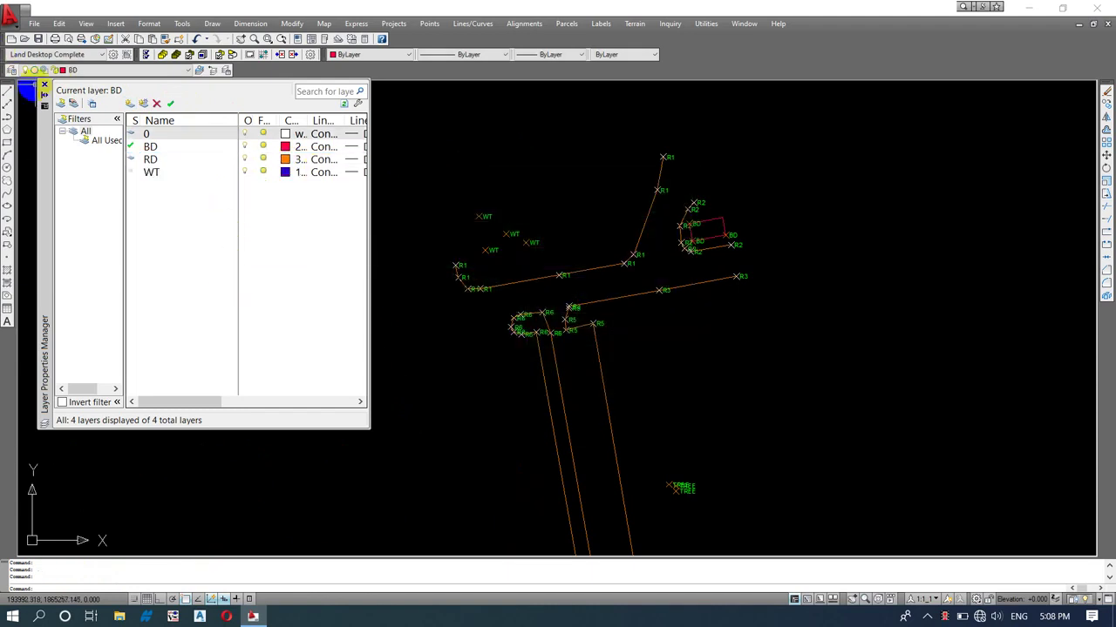
click(44, 85)
Step: Draw two connected lines through the three outer WT points, from the northwest corner via the southwest to the southeast
scroll(497, 257, up, 3)
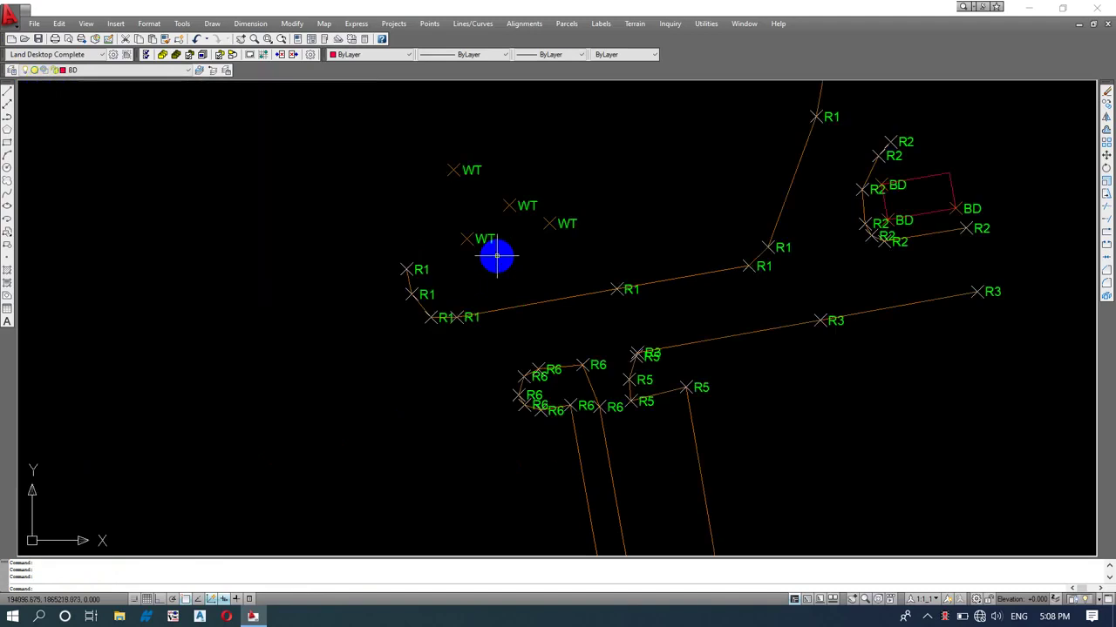
text(l)
key(Return)
click(452, 169)
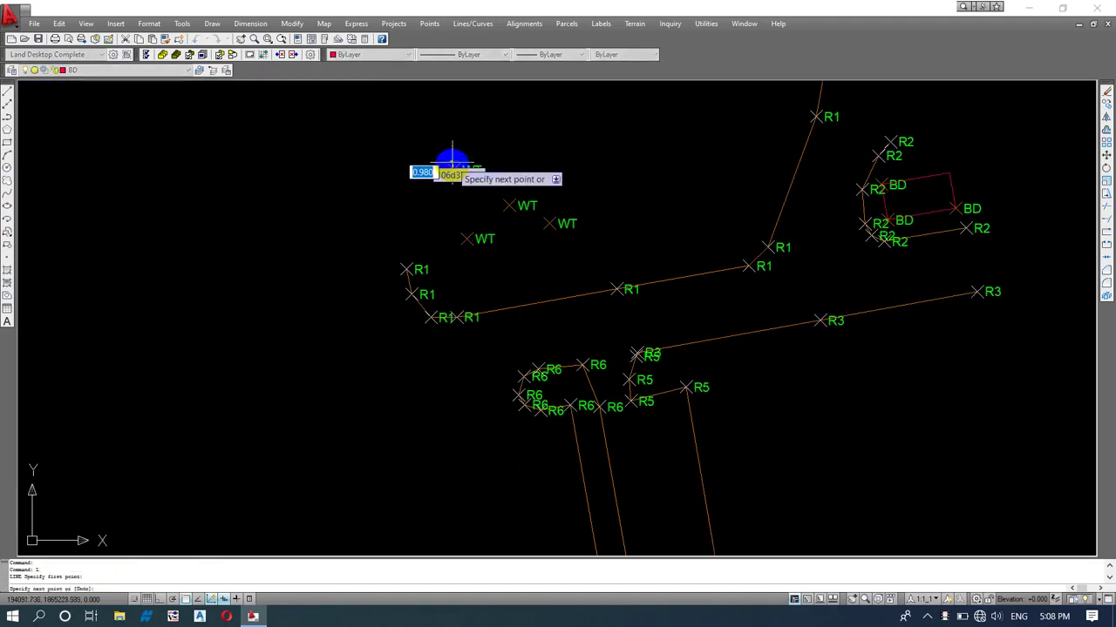
click(466, 237)
click(549, 223)
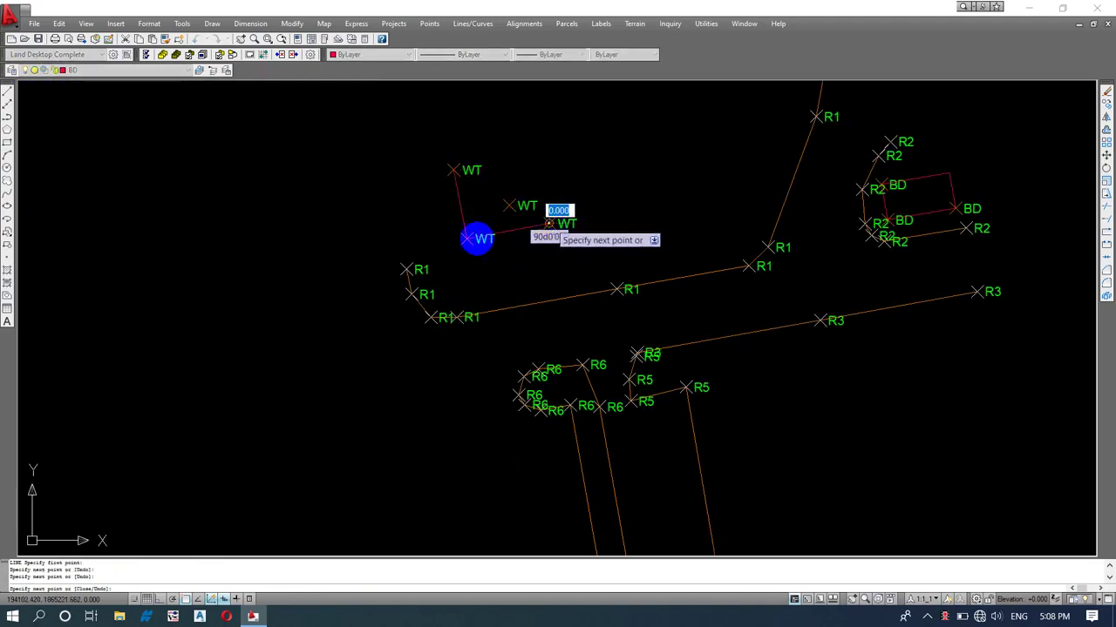
key(Return)
Step: Copy the west WT side line from the southwest WT point to the southeast WT point
click(504, 216)
click(451, 201)
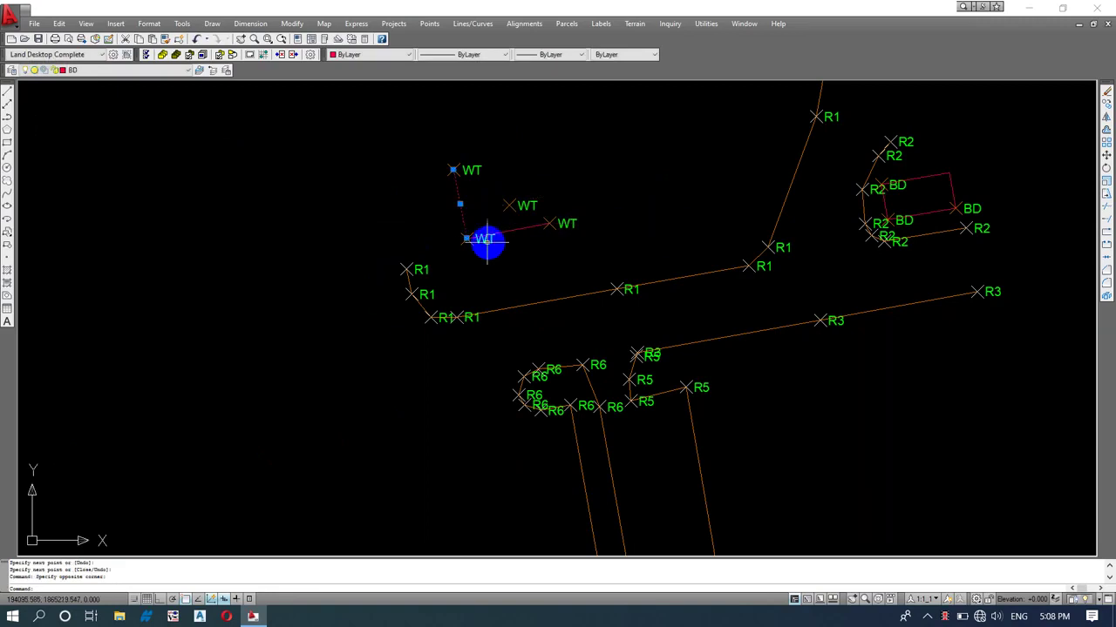
click(474, 254)
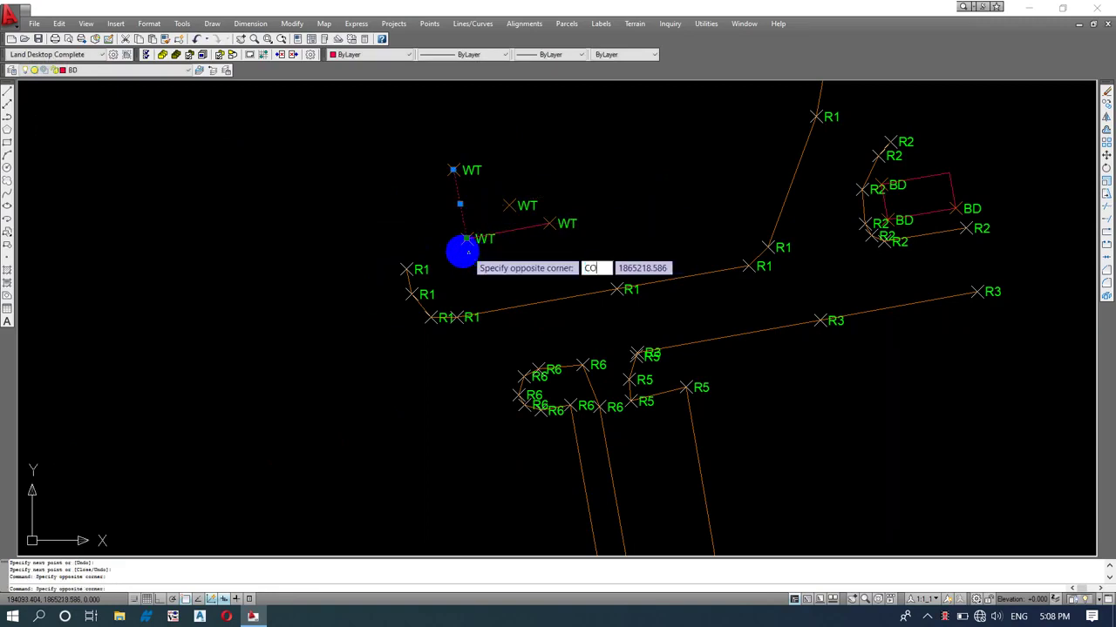
key(Return)
key(Return)
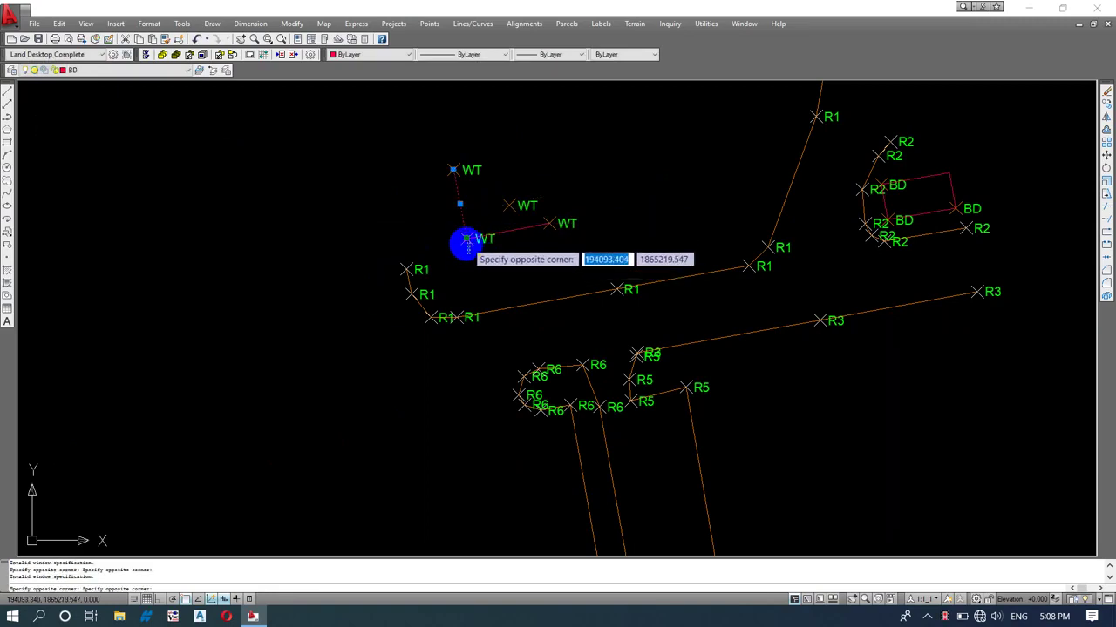
key(Escape)
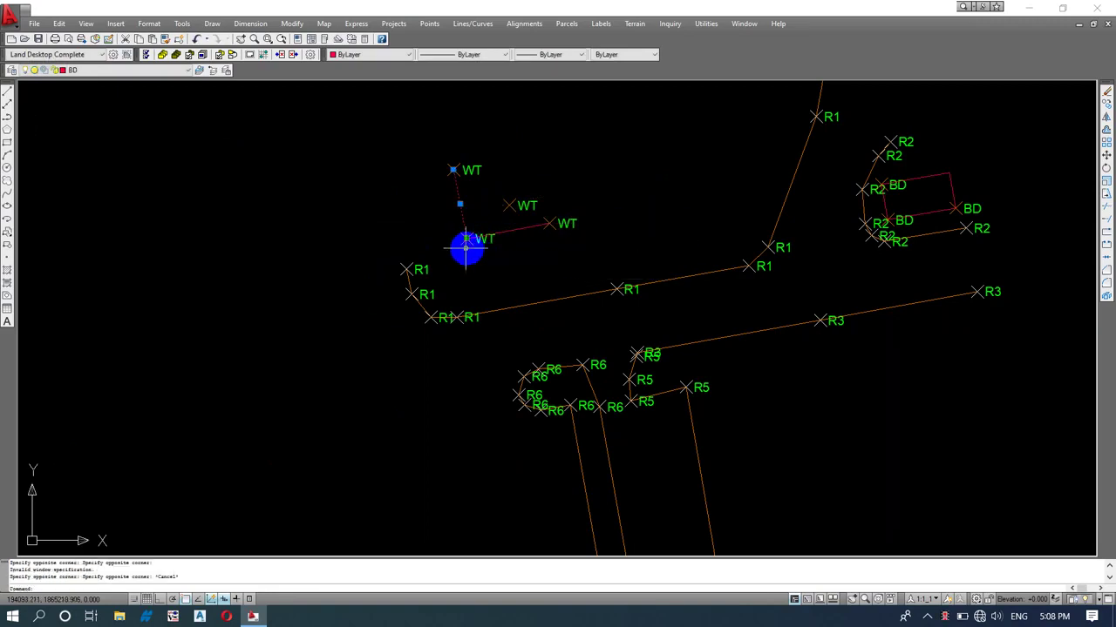
click(1105, 103)
click(467, 238)
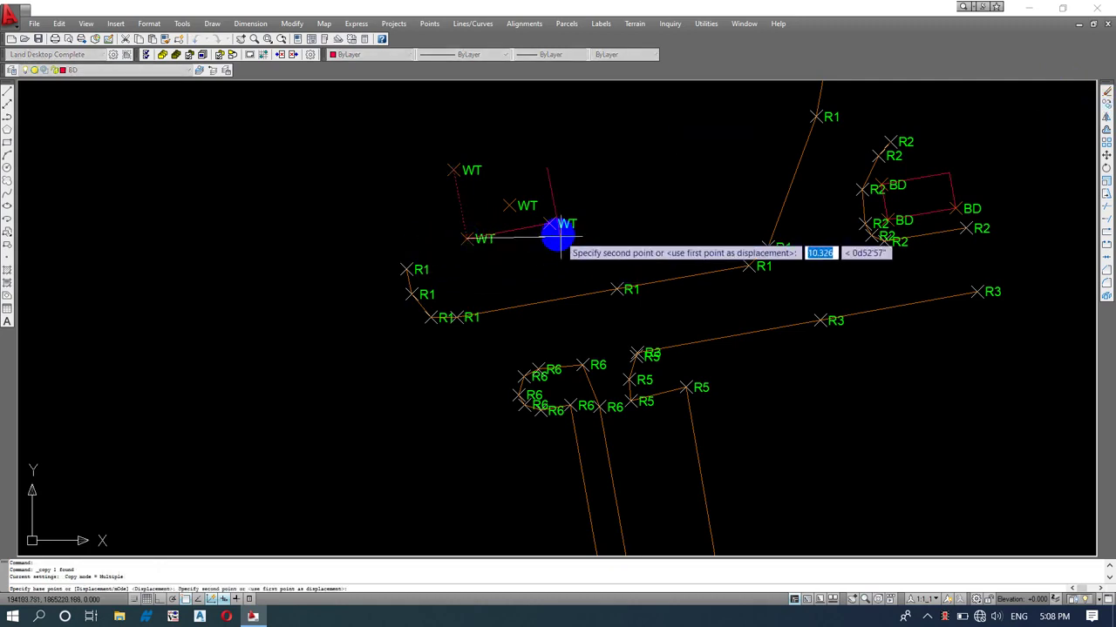
click(548, 223)
key(Return)
Step: Copy the south WT line from the southwest WT point to the northwest one to close the outline
click(515, 233)
click(471, 239)
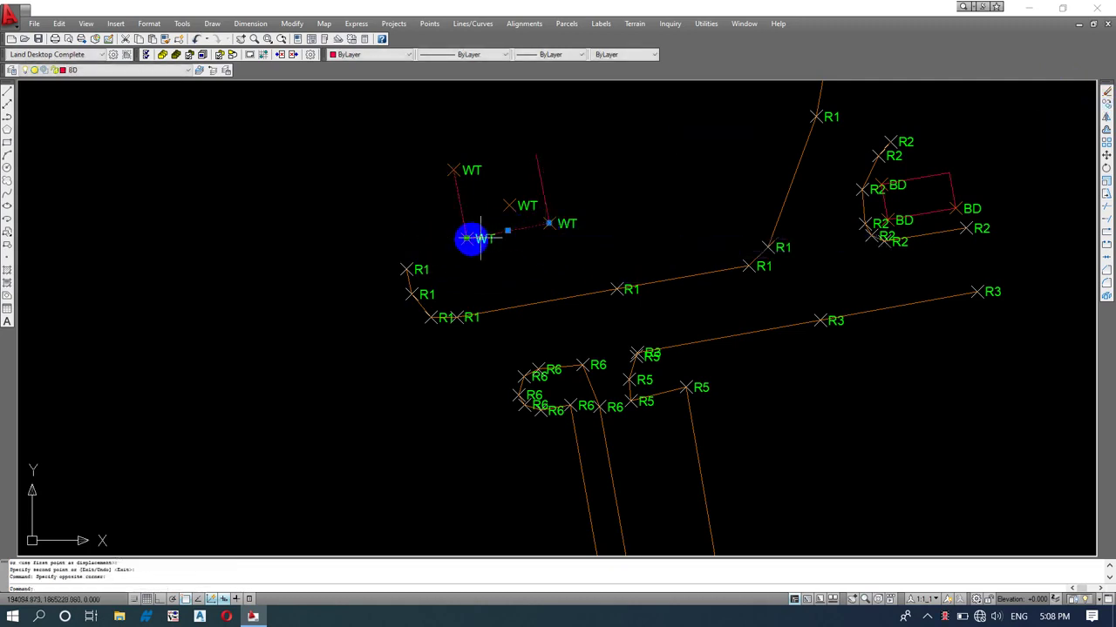
key(Return)
click(467, 238)
click(453, 170)
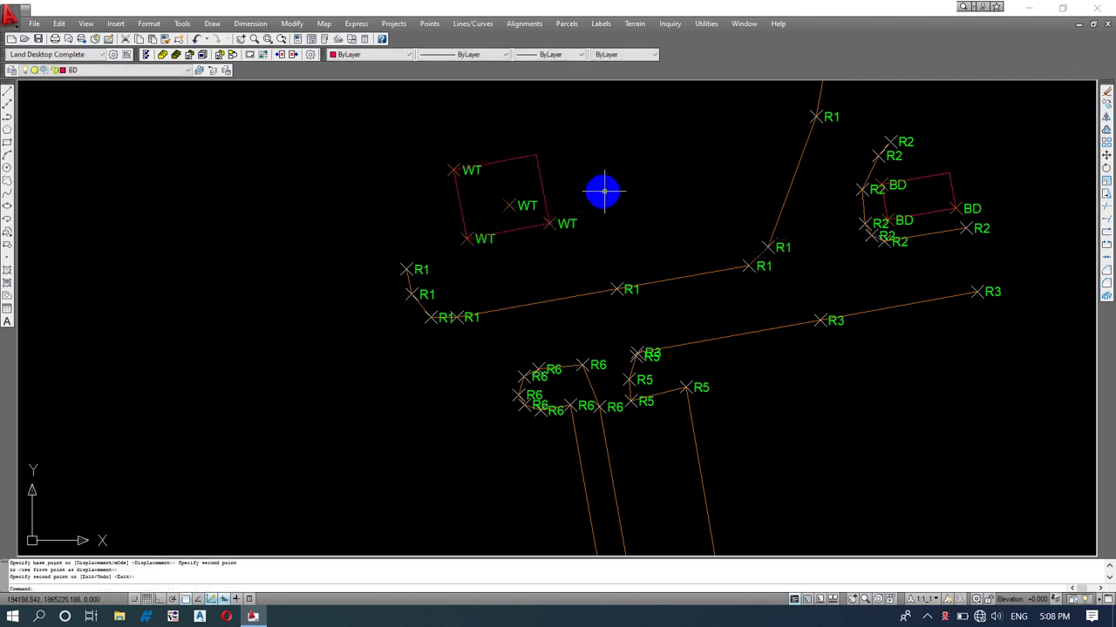
key(Return)
Step: Move all four sides of the WT rectangle to the WT layer
click(567, 186)
click(522, 142)
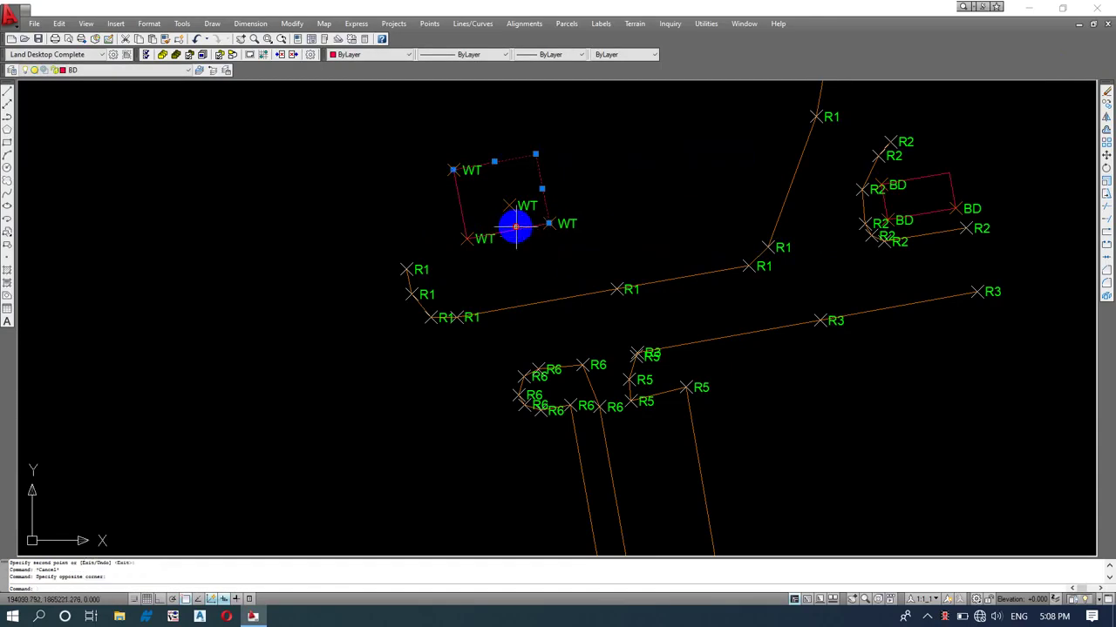
click(515, 228)
click(515, 231)
click(468, 204)
click(429, 193)
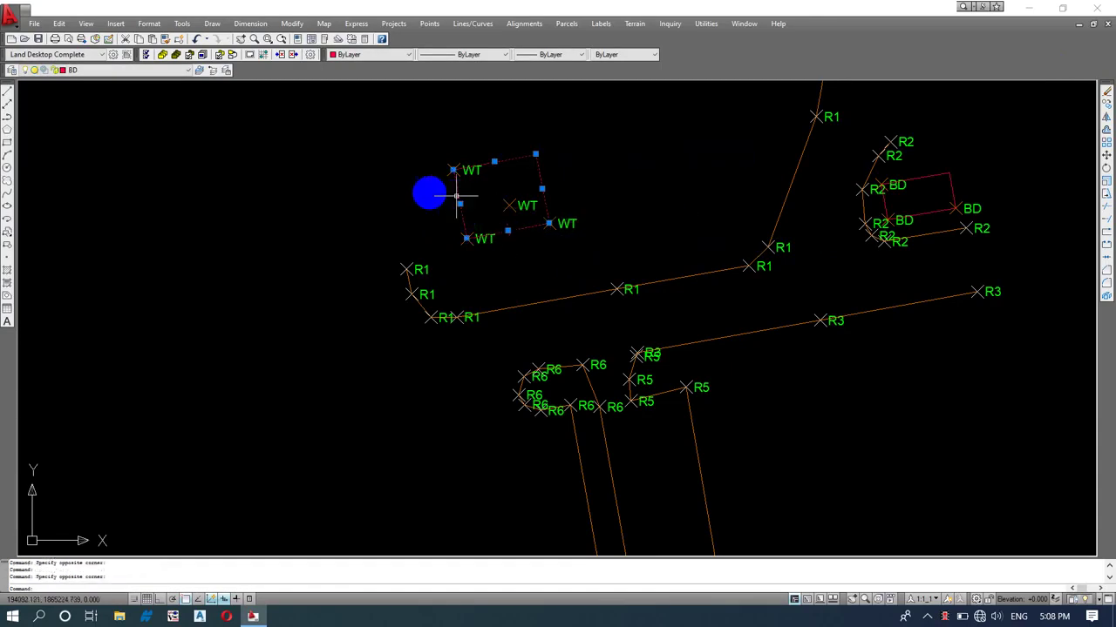
click(139, 70)
click(146, 112)
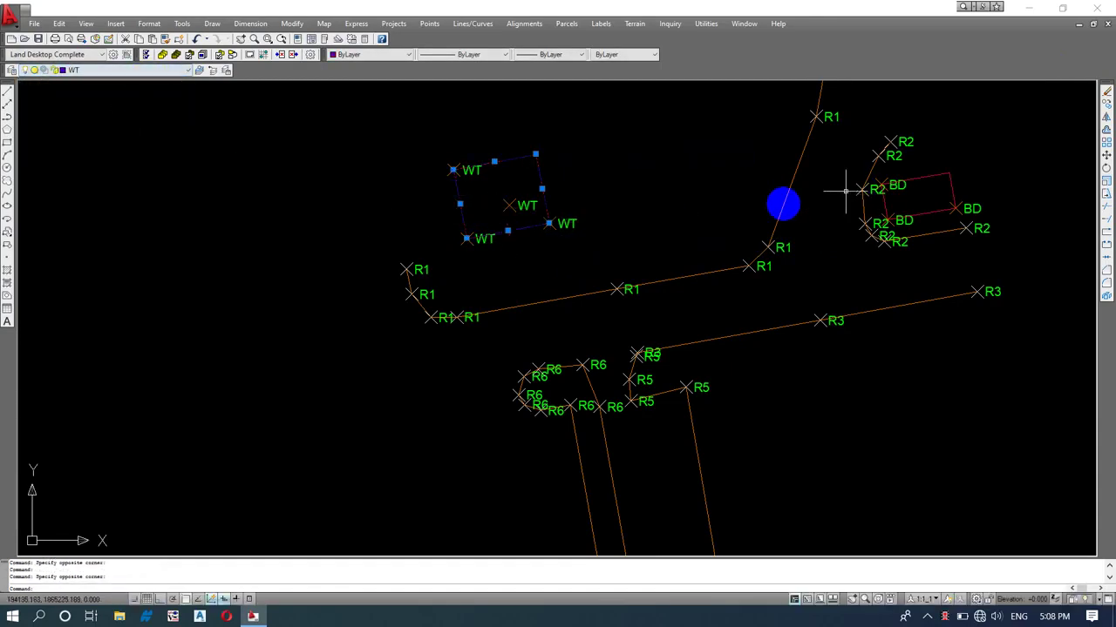
key(Escape)
scroll(627, 214, down, 4)
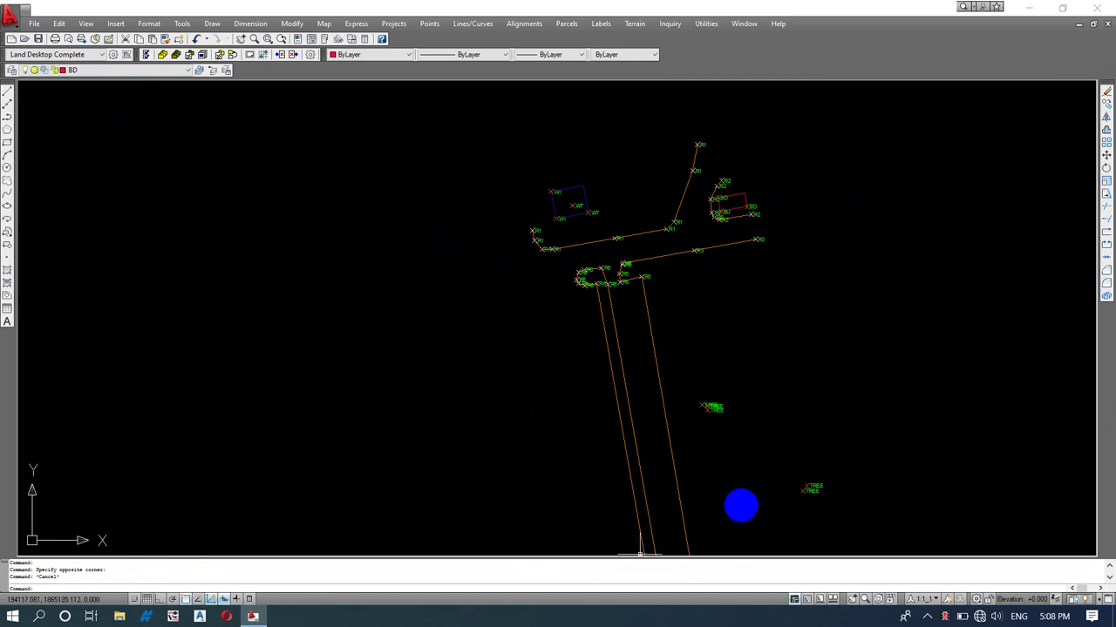
scroll(540, 256, down, 4)
scroll(541, 256, up, 2)
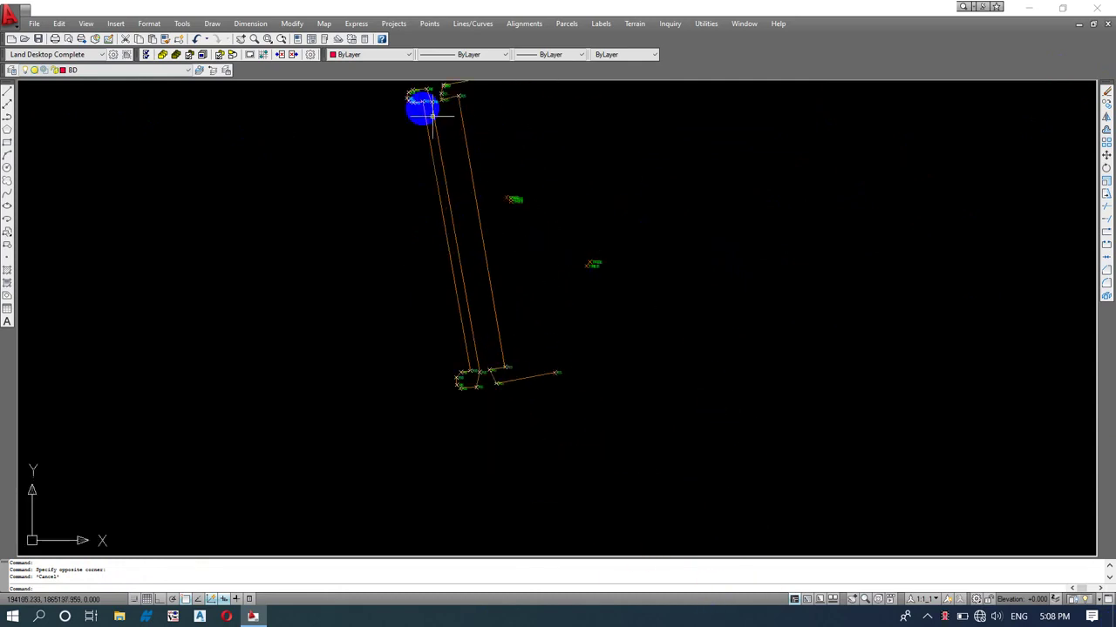
click(427, 27)
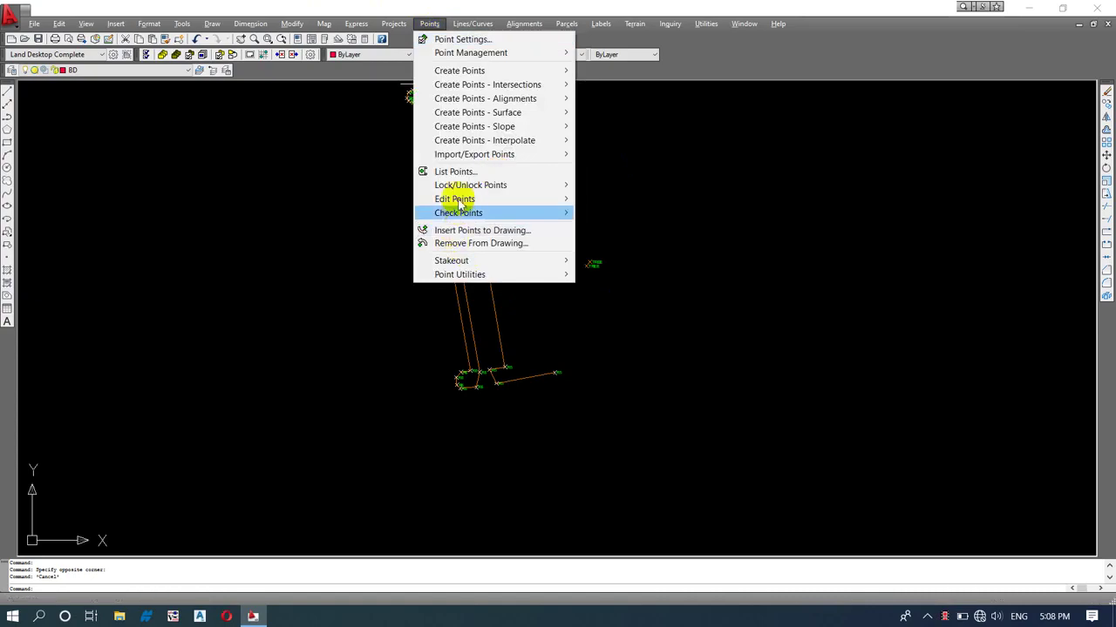
click(482, 243)
key(Down)
key(Escape)
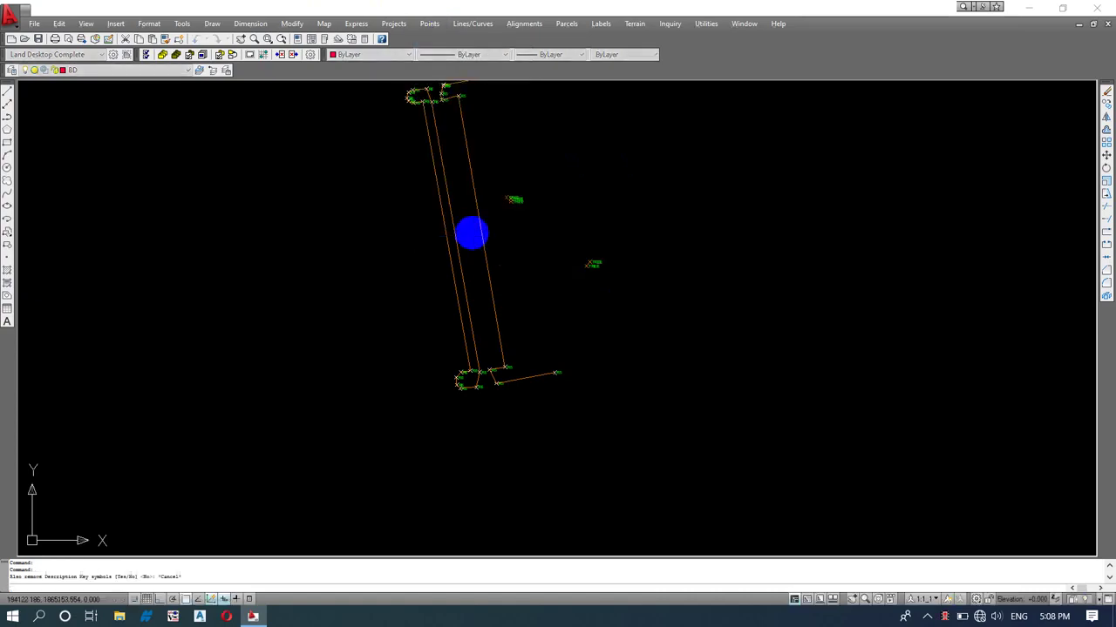
right_click(450, 162)
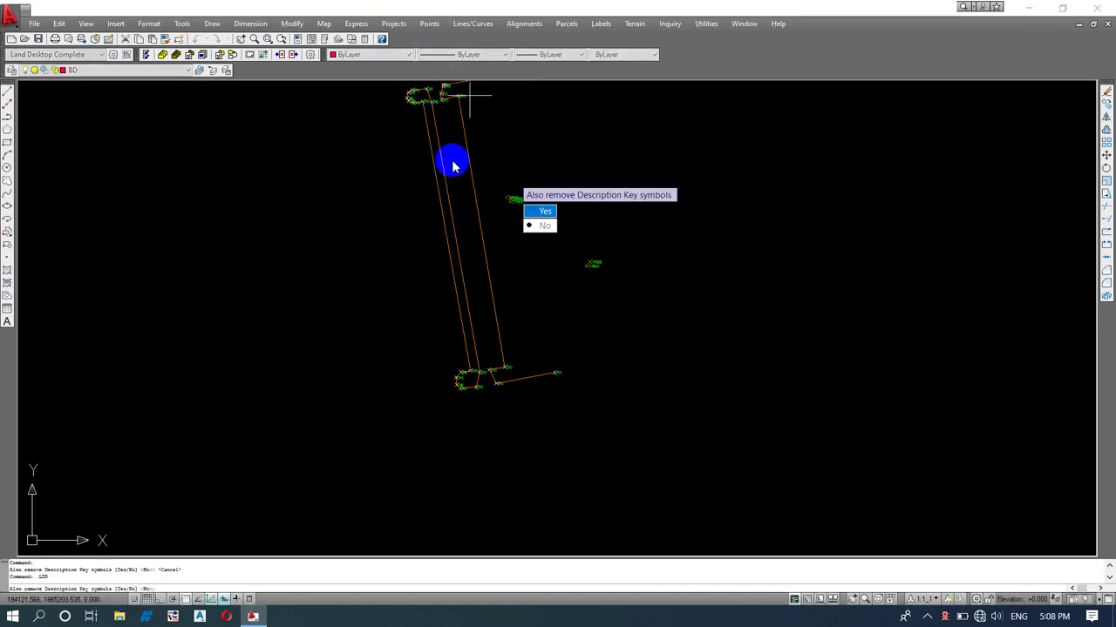
key(Escape)
Step: Insert the points of the NS point group into the drawing
click(429, 24)
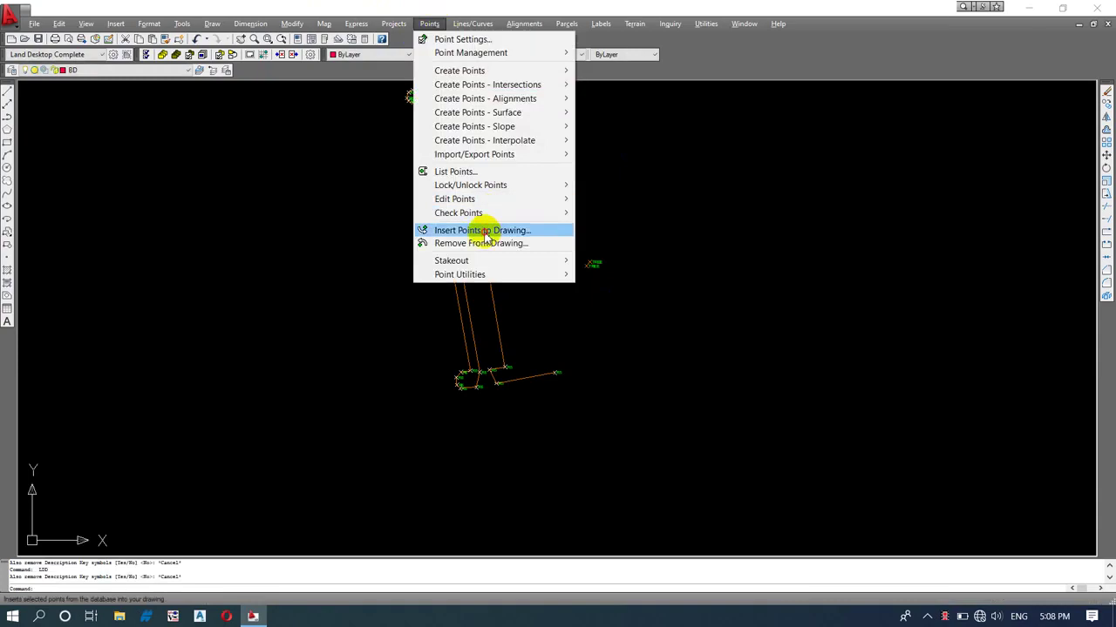
click(479, 230)
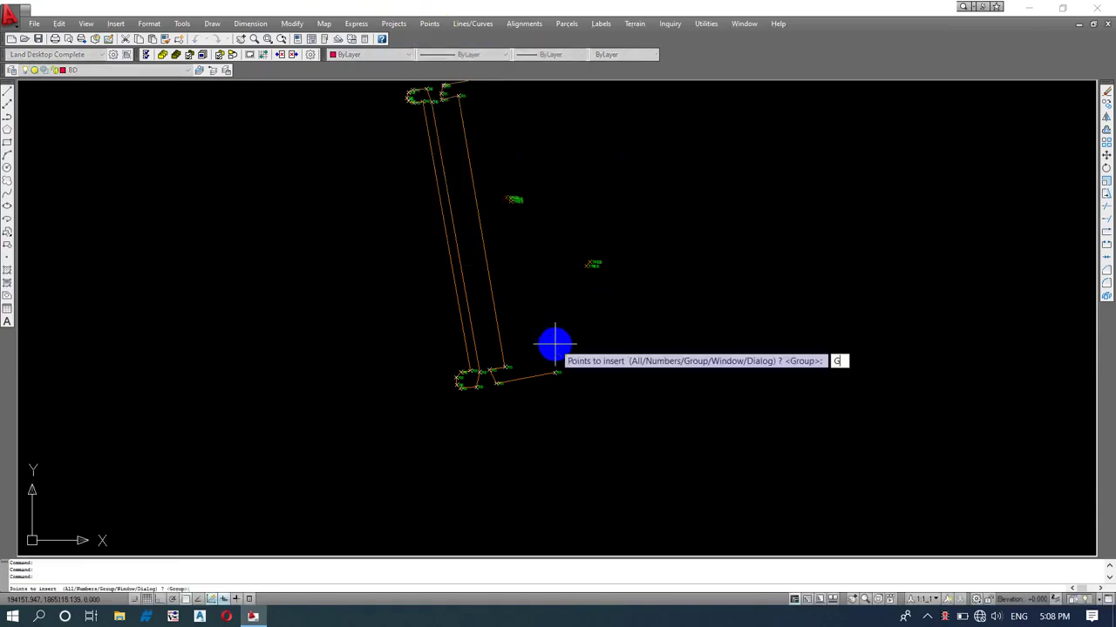
text(G)
key(Return)
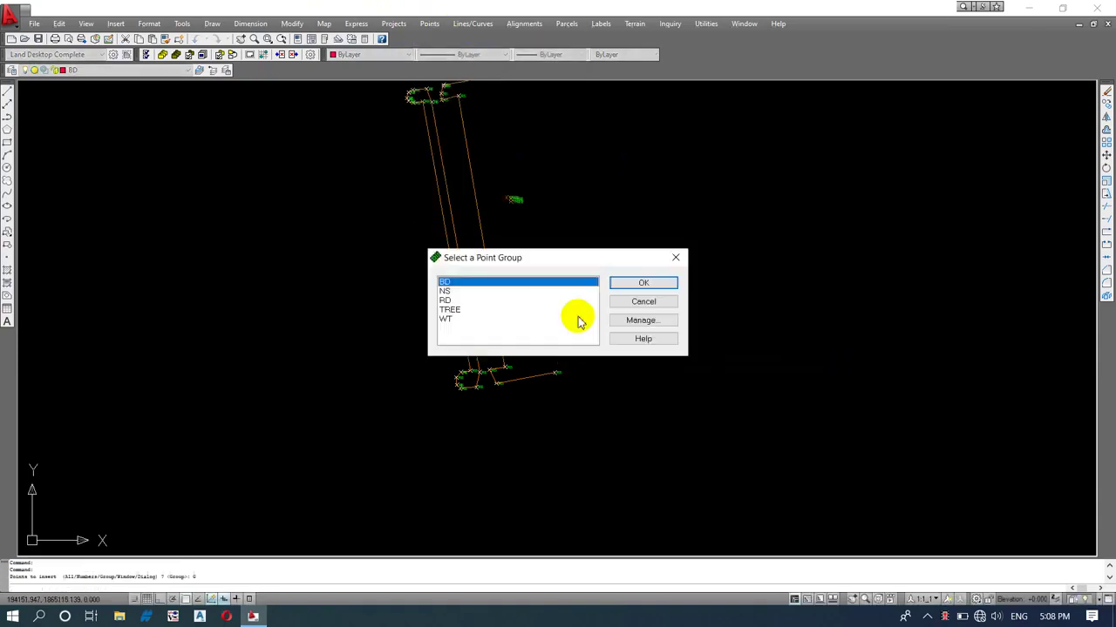
click(449, 291)
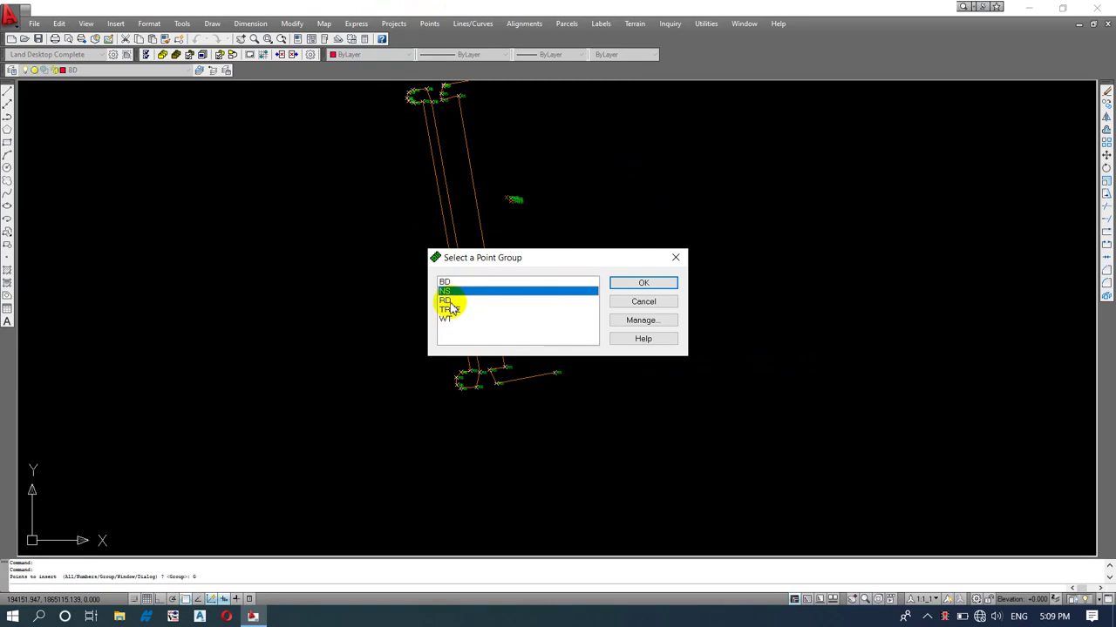
click(638, 284)
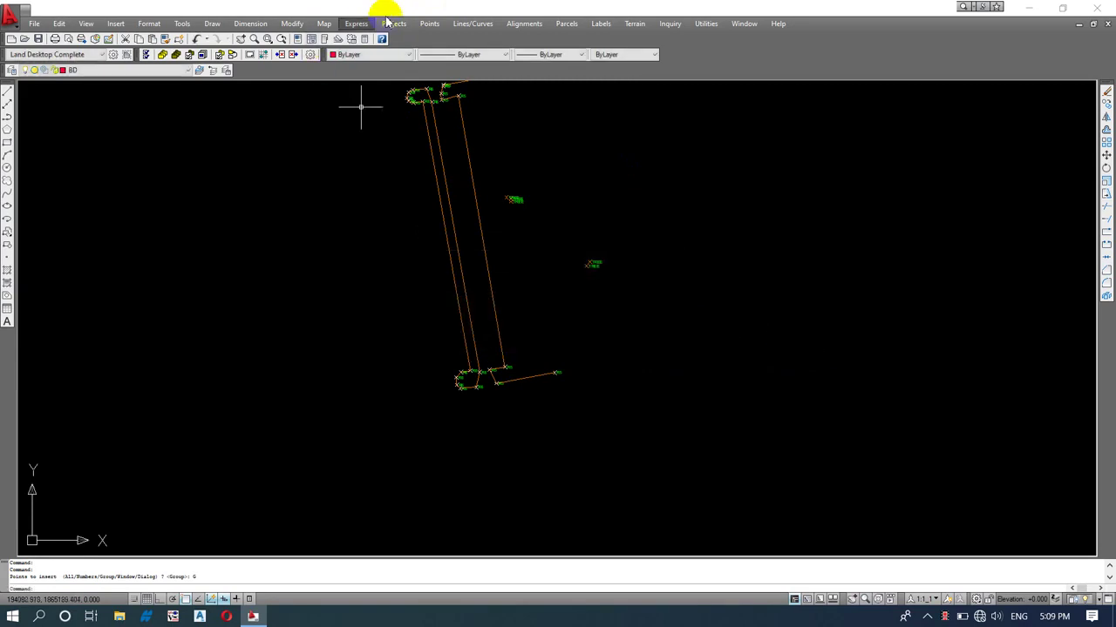
click(429, 24)
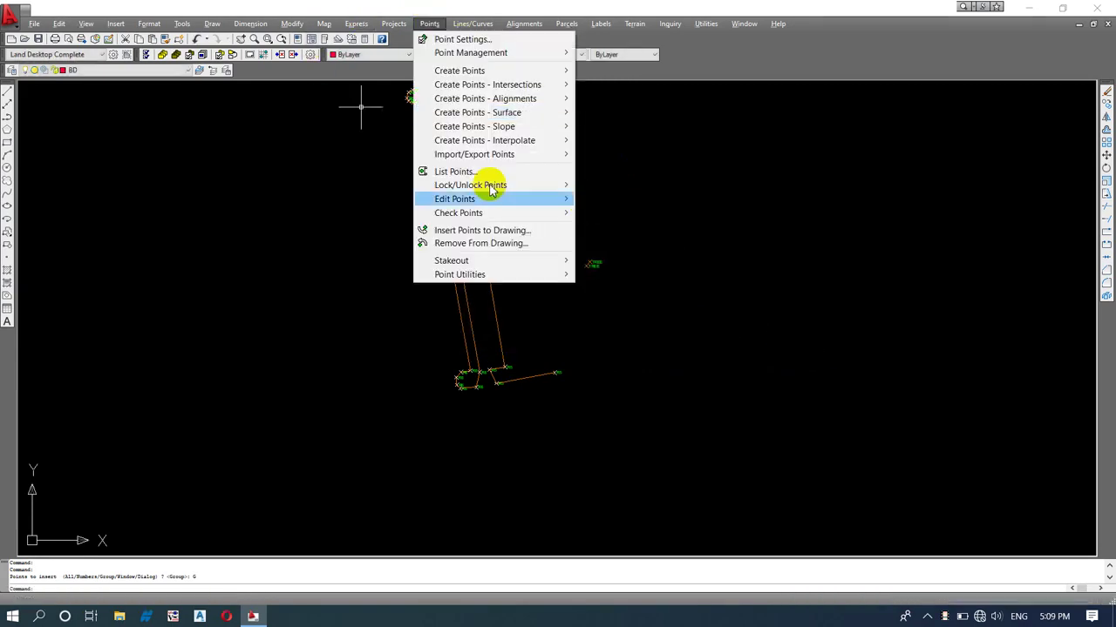
click(440, 170)
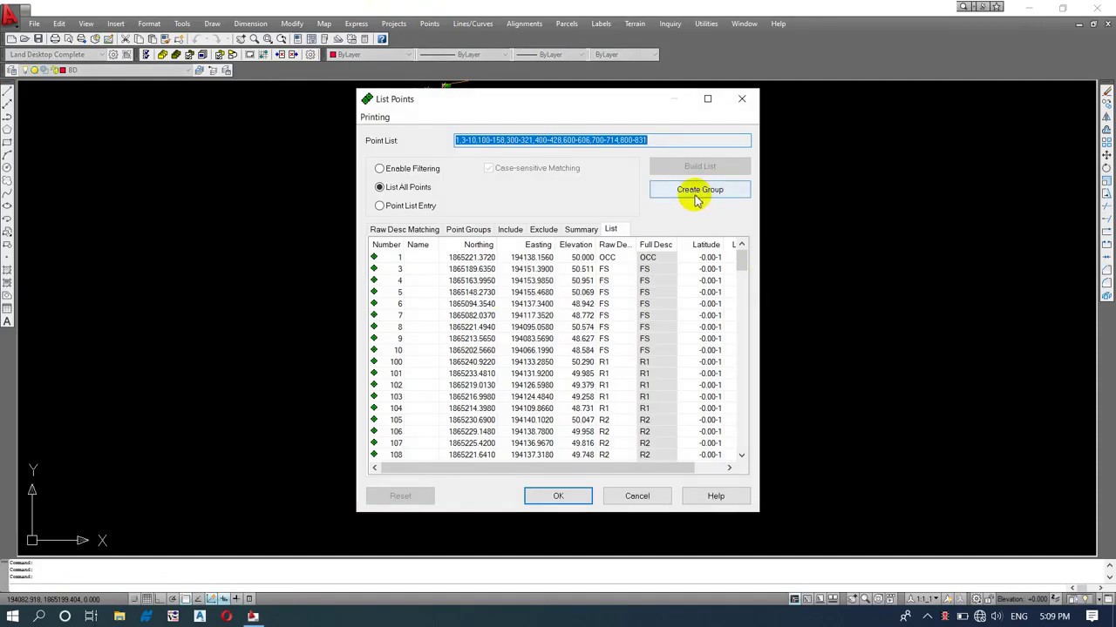
click(716, 186)
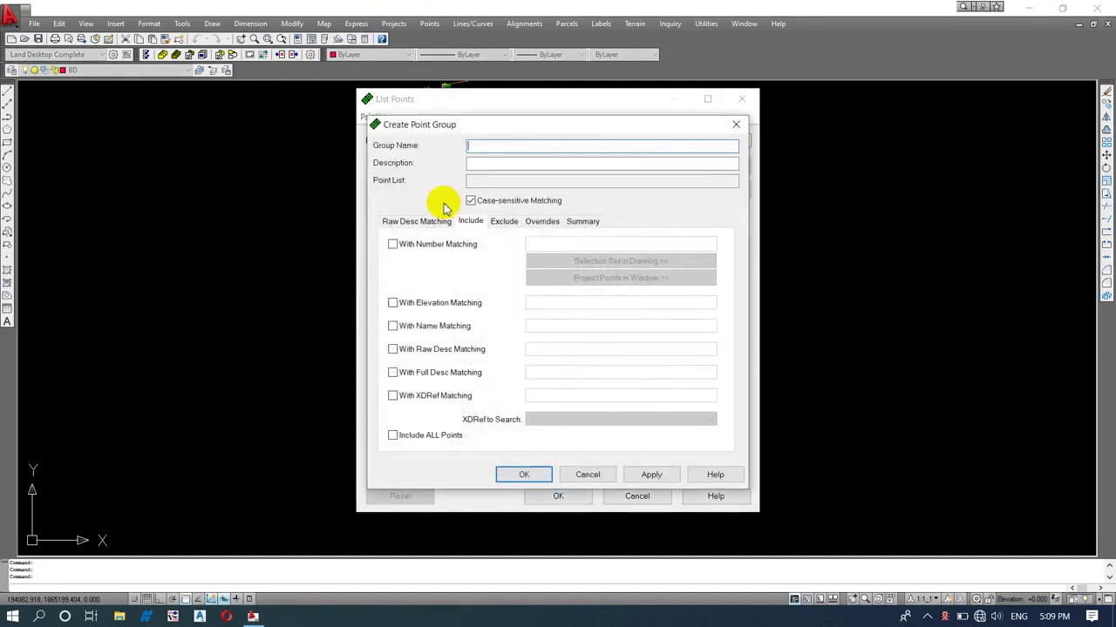
text(LP)
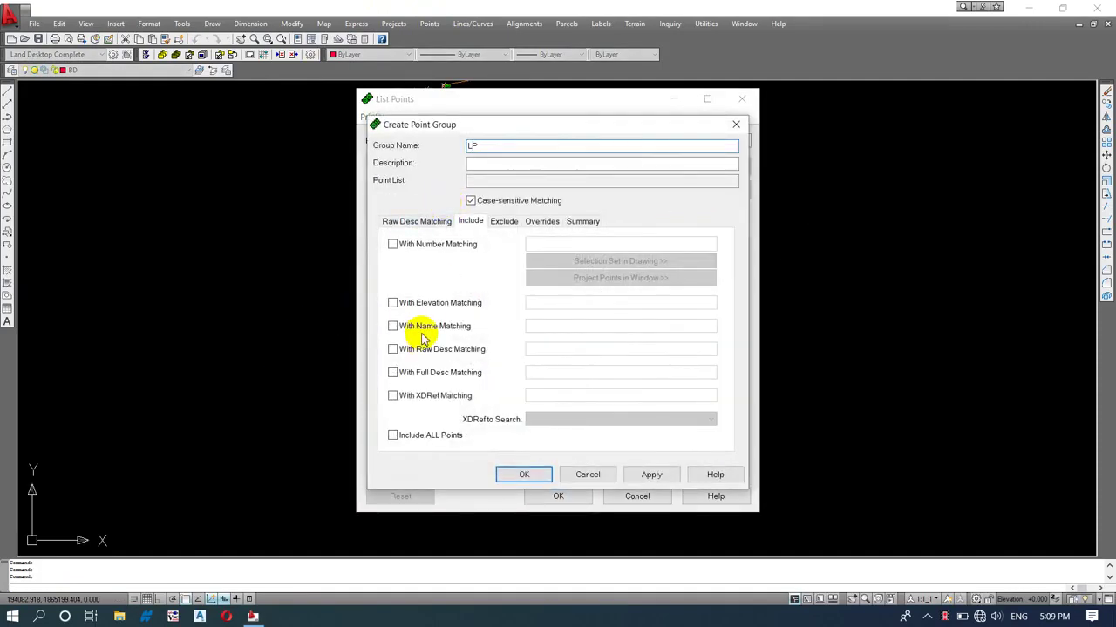
click(588, 476)
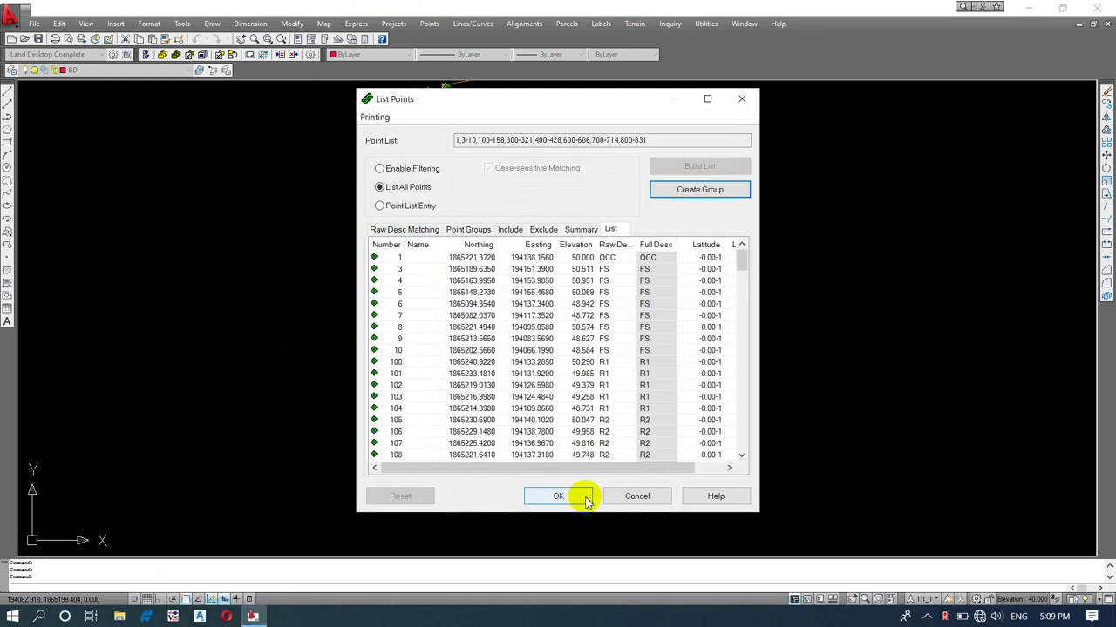
click(636, 495)
Step: Examine the two clusters of TREE points east of the long road lines and their position relative to the drawn outlines
scroll(491, 328, up, 2)
scroll(572, 322, down, 2)
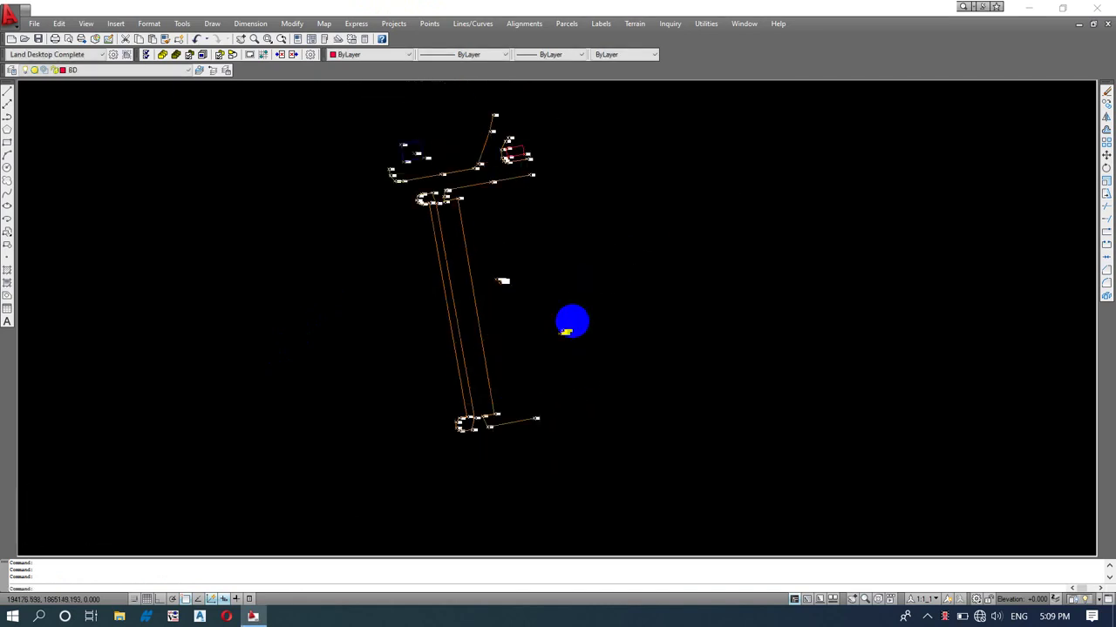
scroll(566, 330, up, 3)
scroll(523, 301, down, 2)
scroll(558, 296, up, 2)
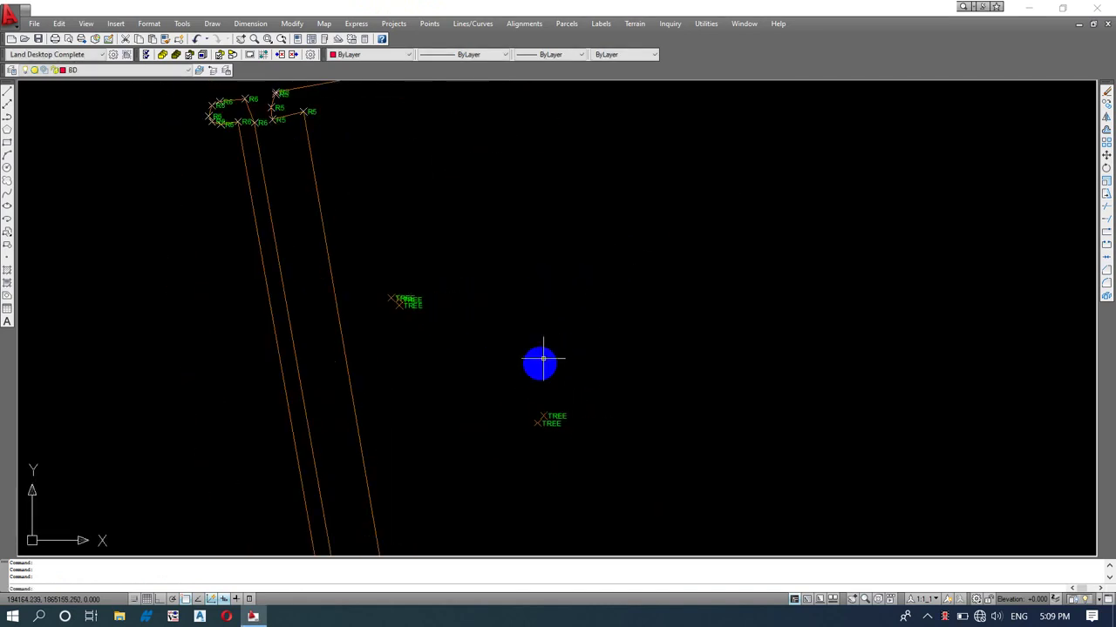
scroll(438, 296, up, 3)
scroll(448, 311, down, 4)
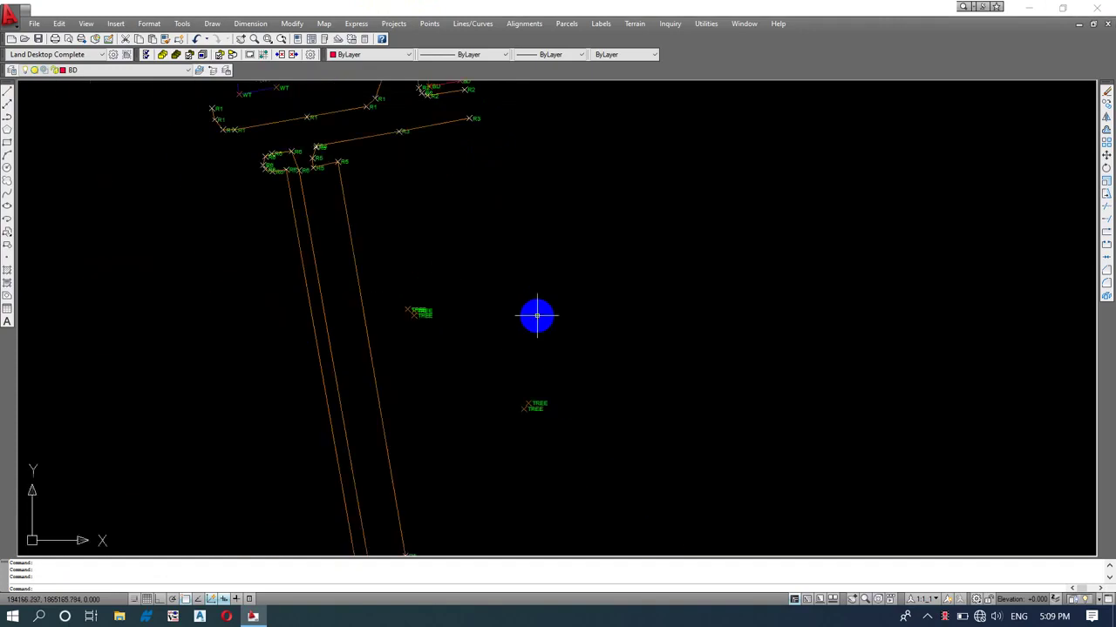
scroll(506, 297, down, 4)
scroll(485, 270, up, 3)
middle_drag(690, 159, 640, 234)
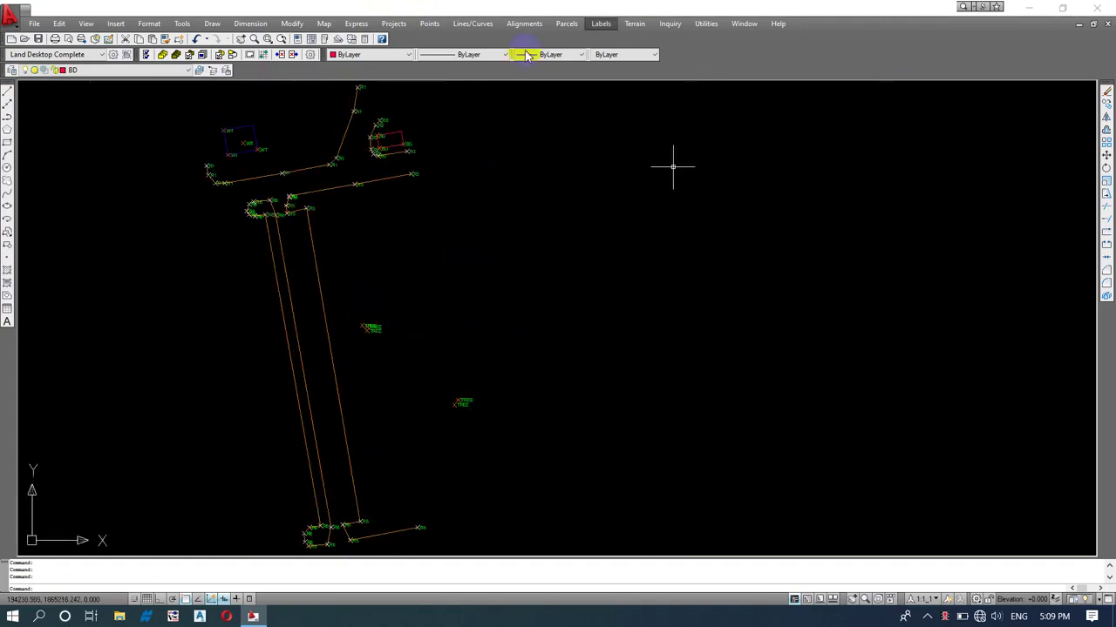
scroll(498, 136, down, 3)
scroll(448, 230, up, 3)
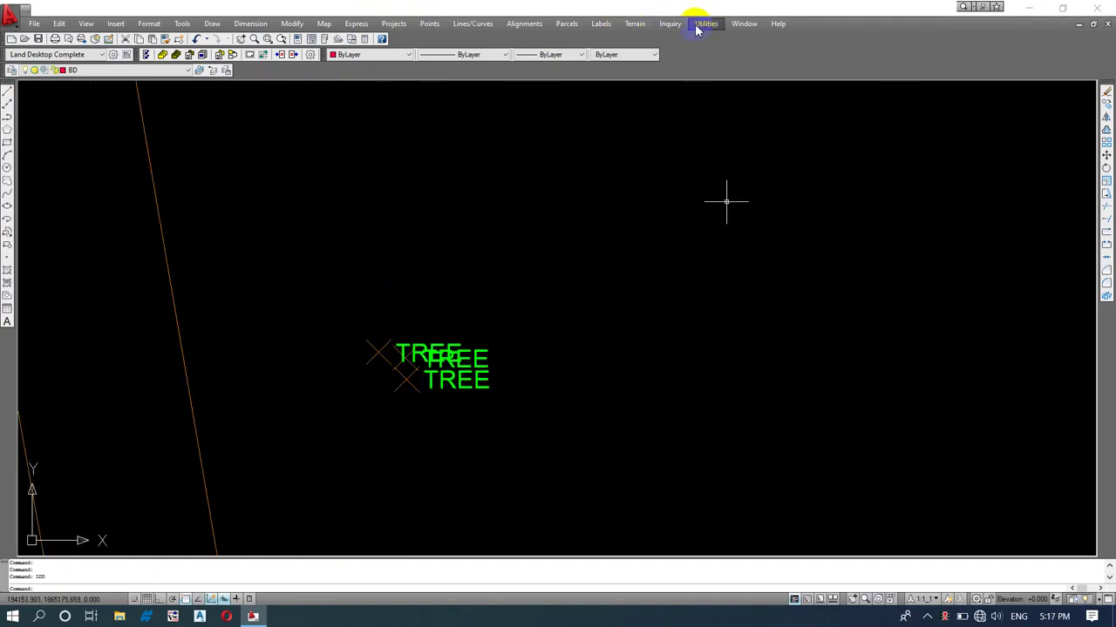
Step: Open the Symbol Manager and switch the symbol set to COGO Symbols
click(704, 24)
click(728, 124)
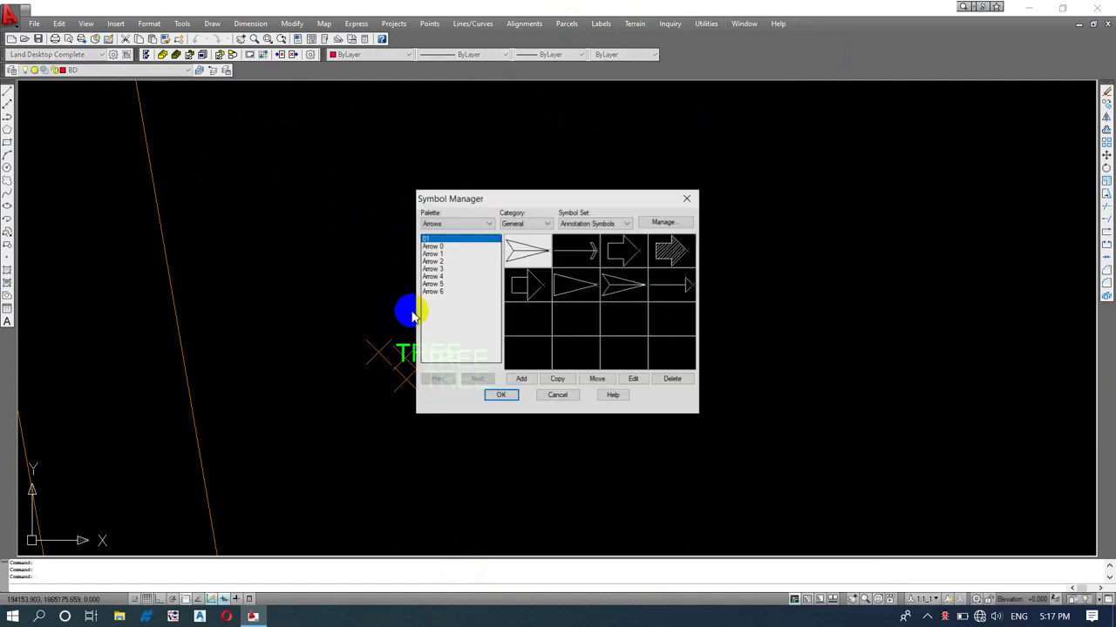
click(601, 224)
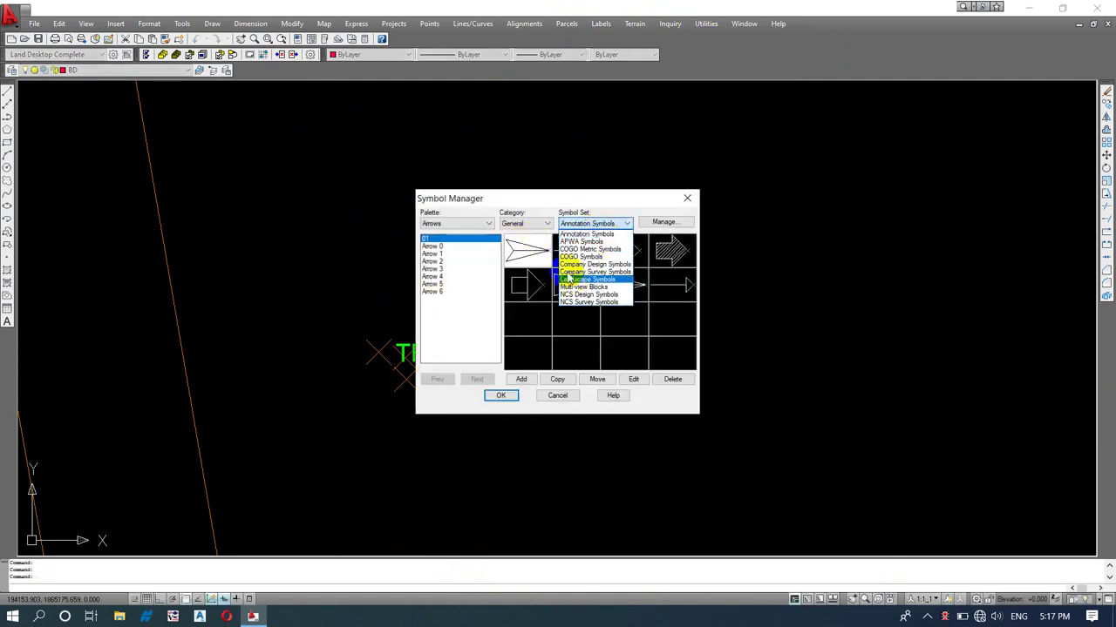
click(571, 249)
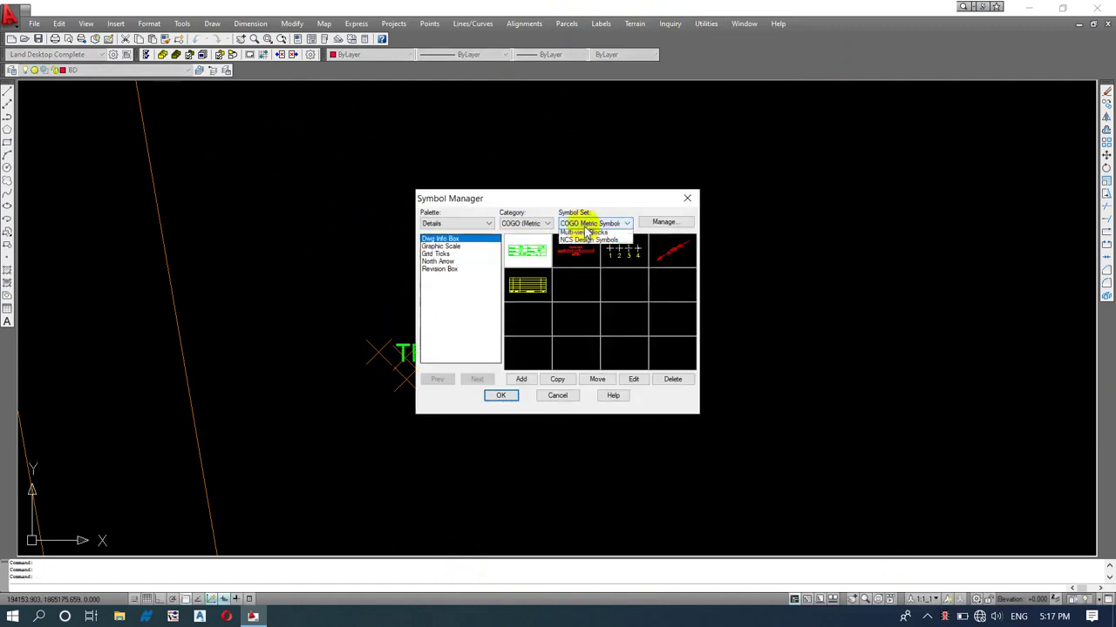
click(564, 256)
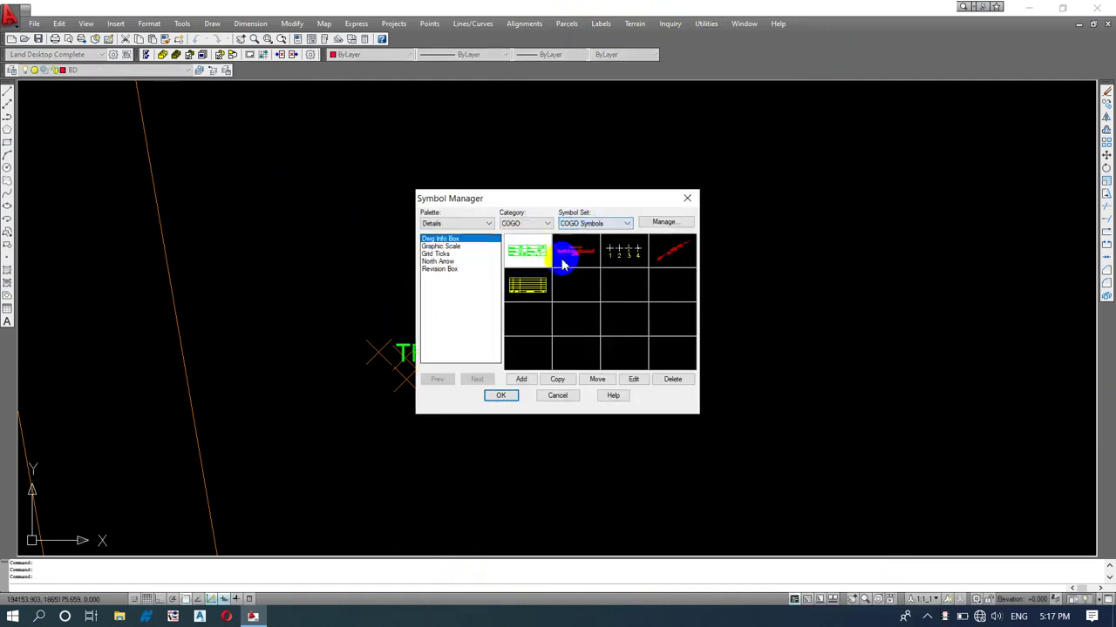
Step: Look through the Details symbols of the COGO set, then change the palette to Plants
click(438, 261)
click(439, 269)
click(435, 254)
click(440, 247)
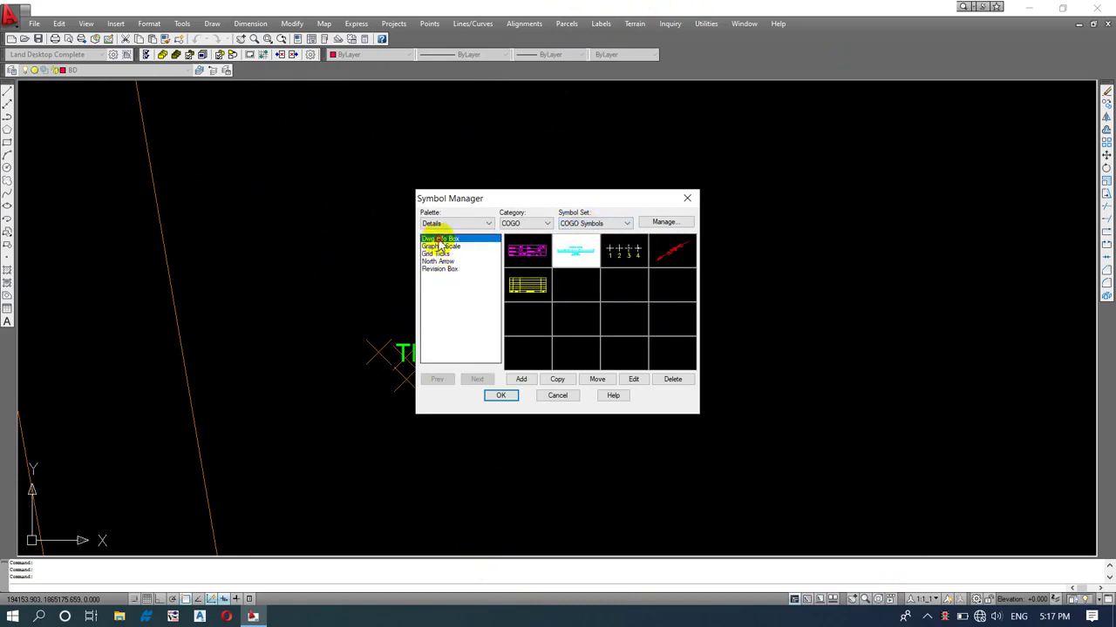
click(488, 222)
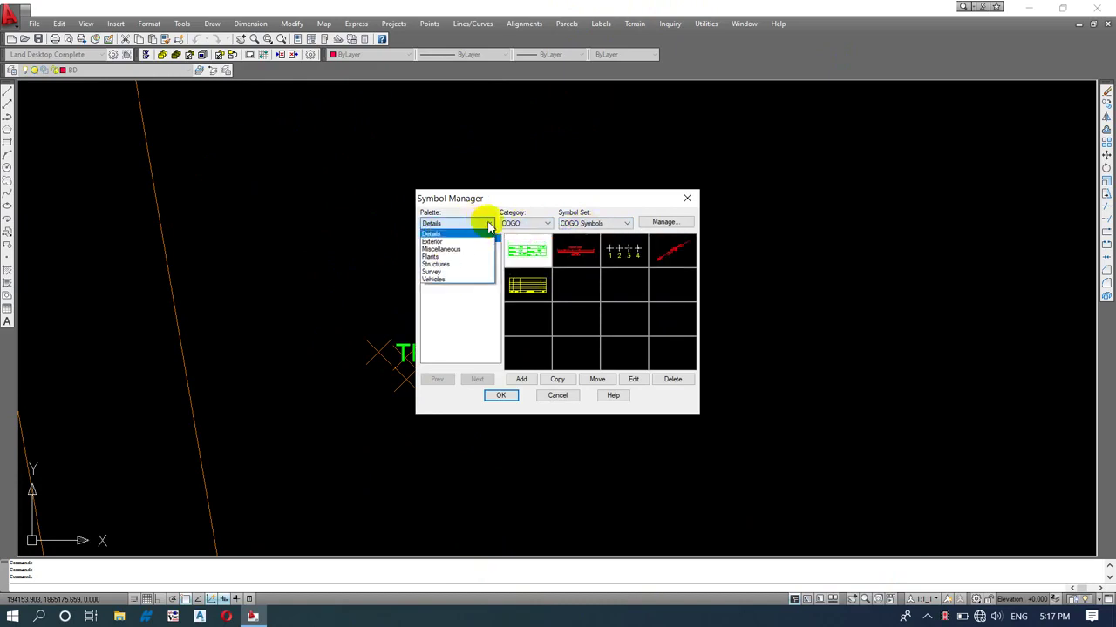
click(441, 258)
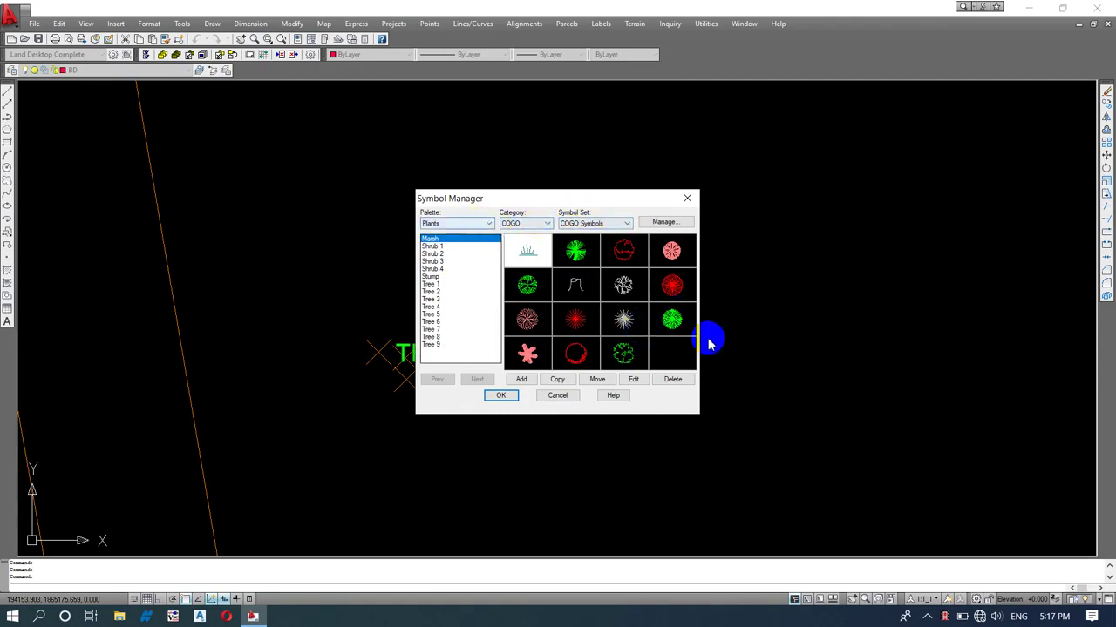
Step: Choose the Shrub 4 symbol and accept its symbol settings with an X scale factor of 200
click(546, 298)
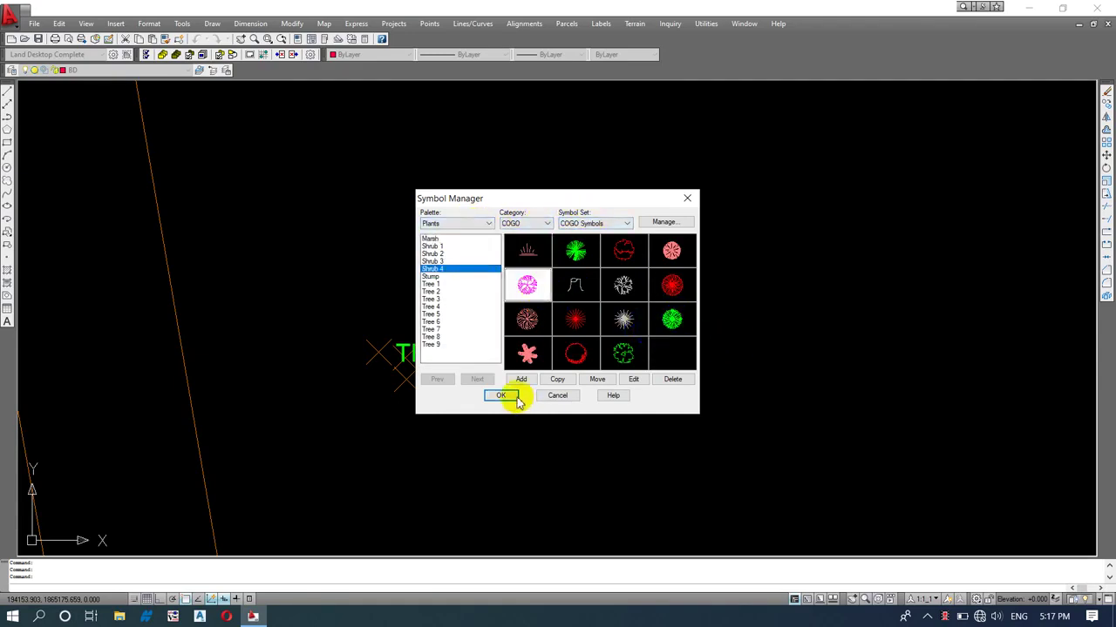
click(633, 378)
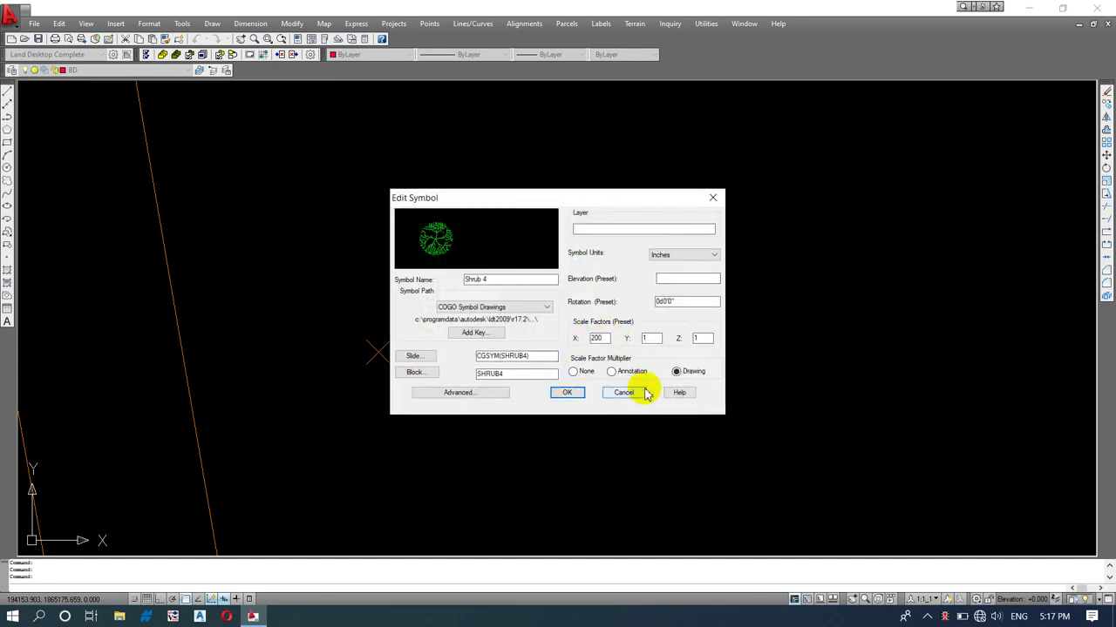
drag(643, 391, 591, 386)
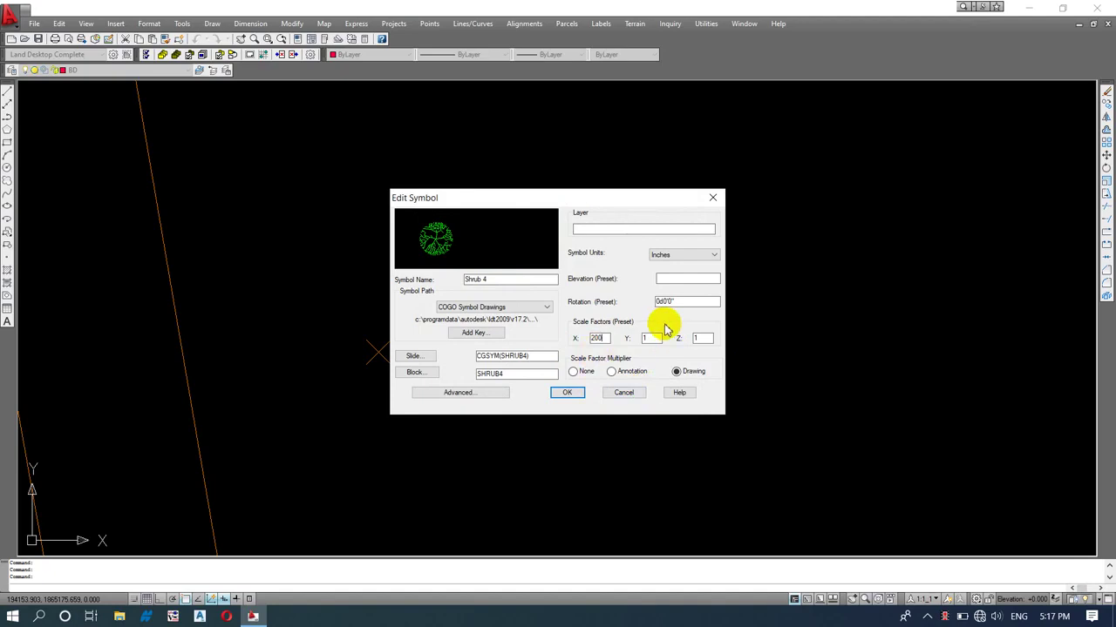
click(565, 394)
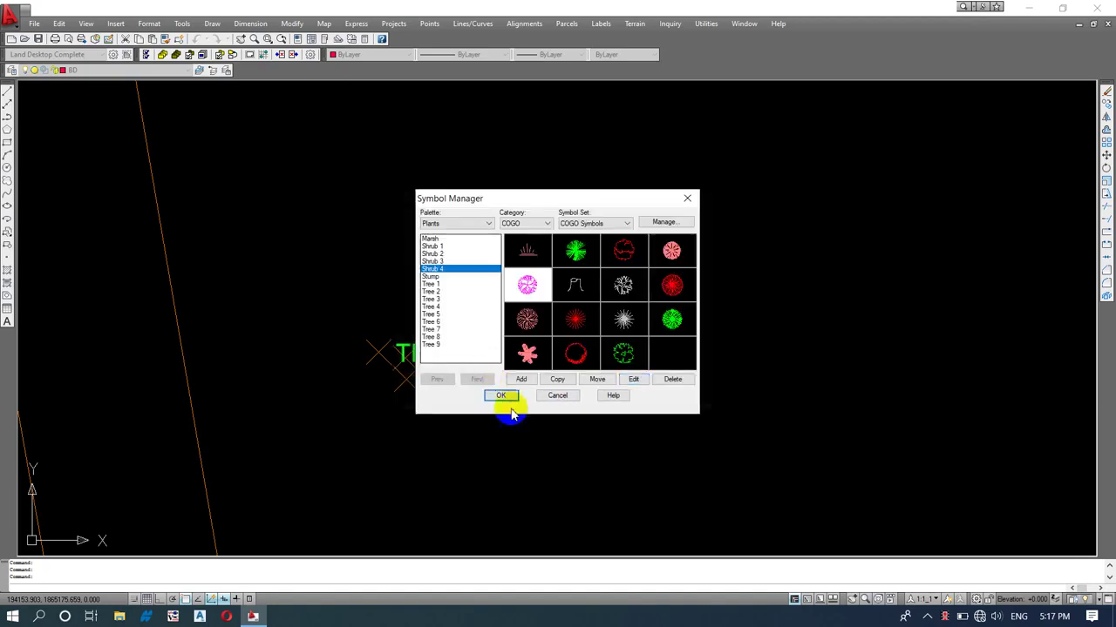
Step: Insert the Shrub 4 symbol on the southernmost TREE point of the western cluster and end the insertion
click(502, 397)
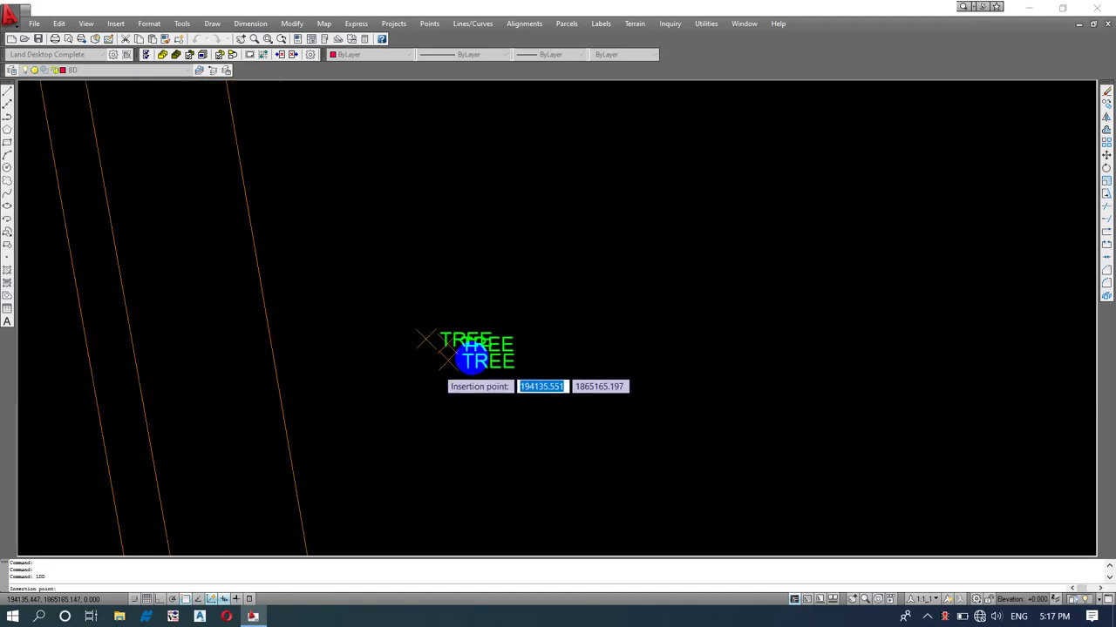
click(480, 340)
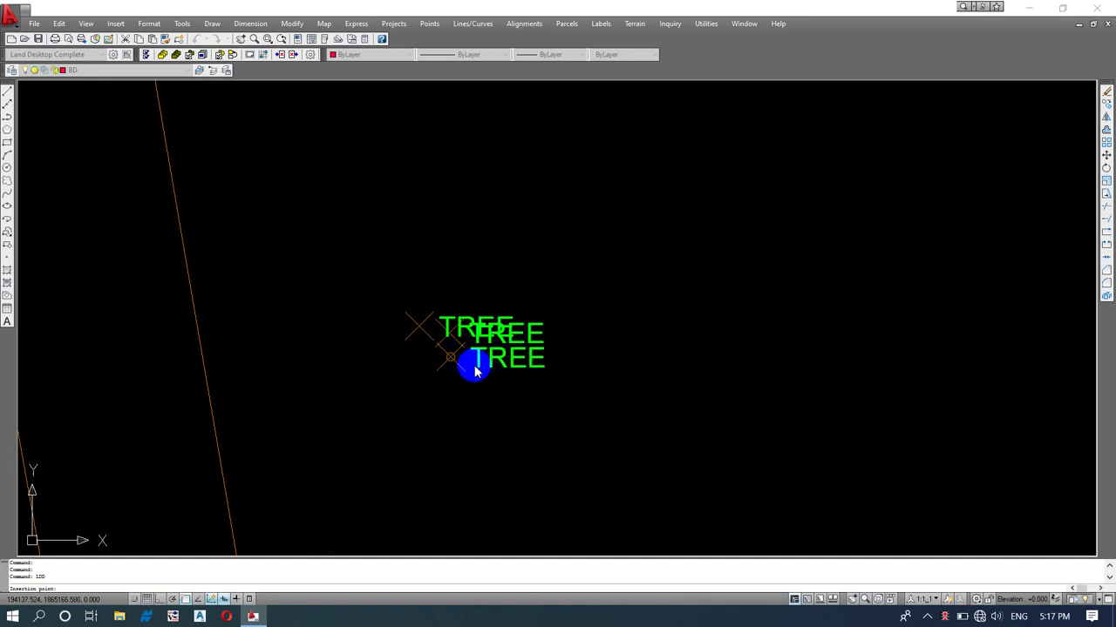
scroll(450, 358, up, 2)
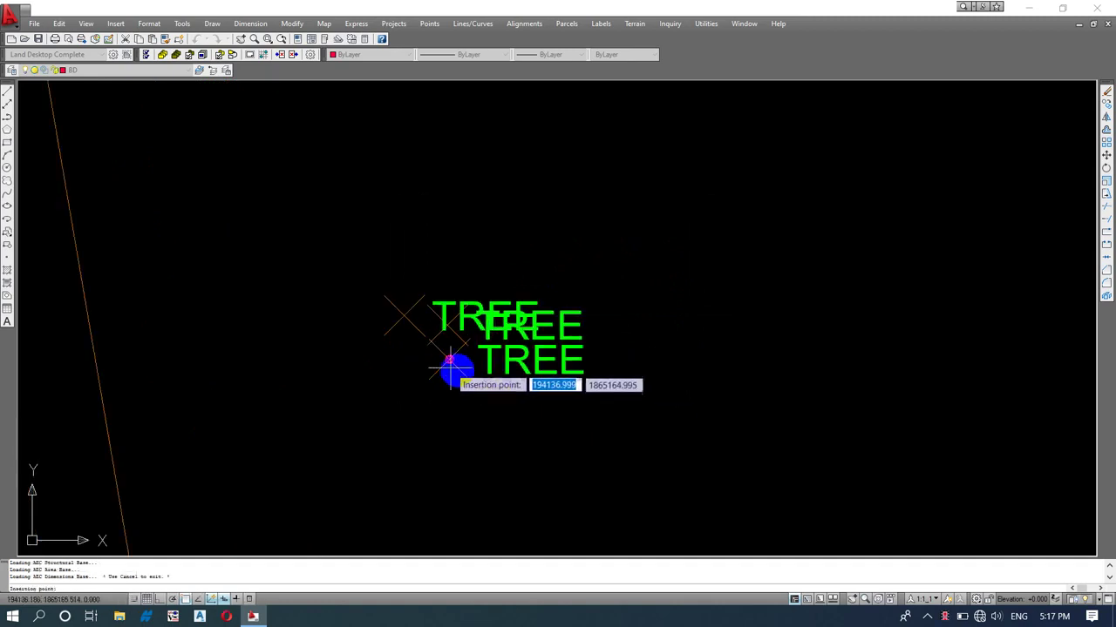
key(Escape)
scroll(447, 362, up, 6)
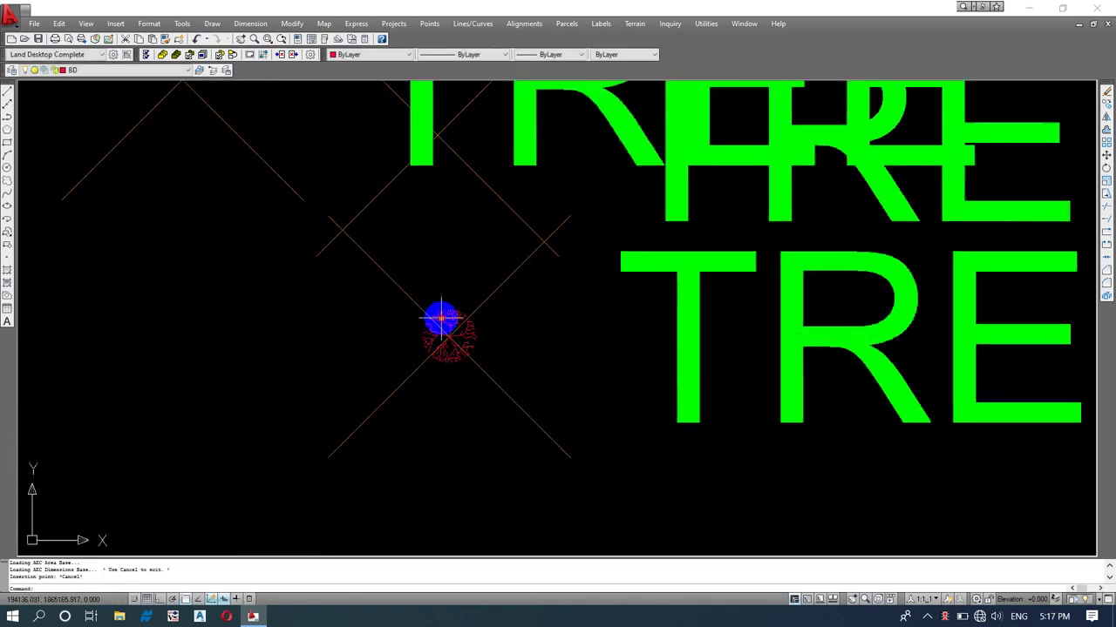
scroll(447, 312, down, 4)
key(Escape)
key(Escape)
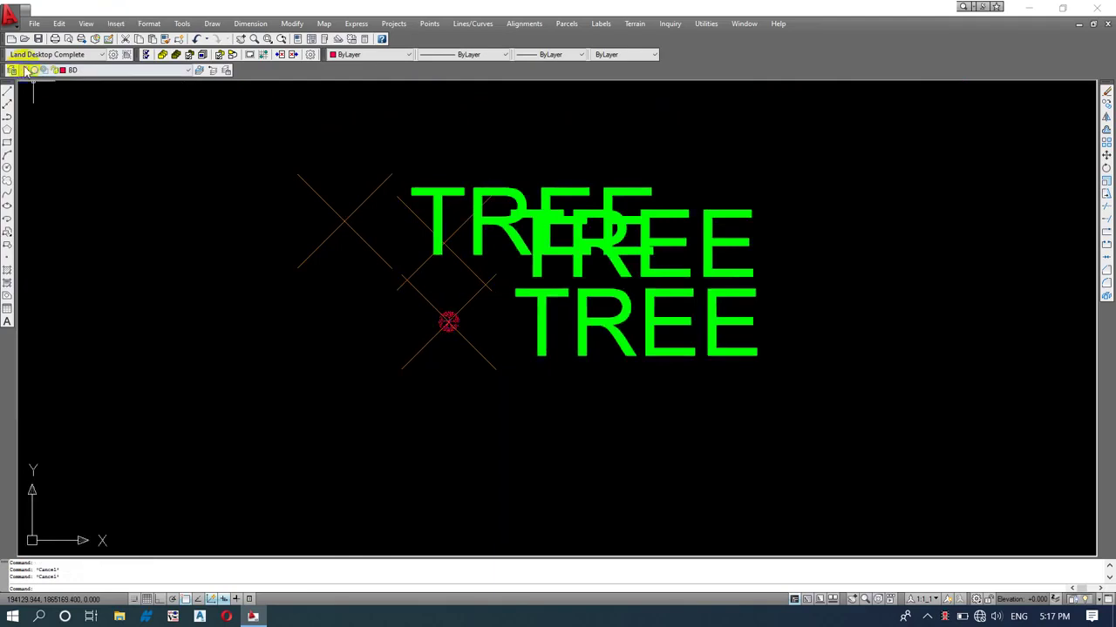
Step: Create a new layer named TR and assign it a dark green color
click(13, 71)
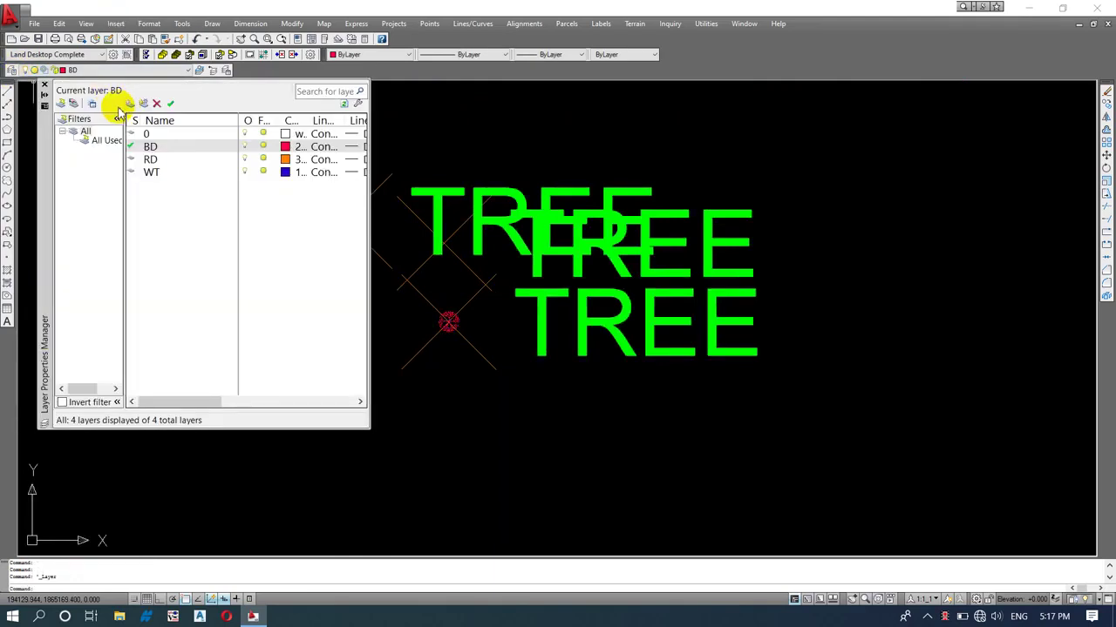
click(129, 105)
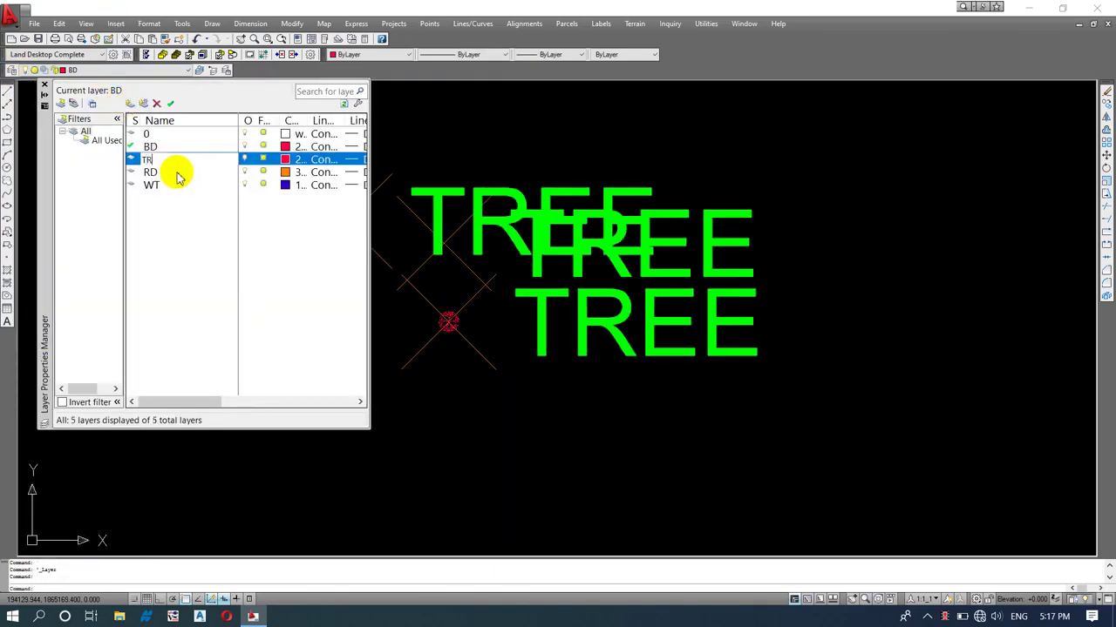
click(294, 163)
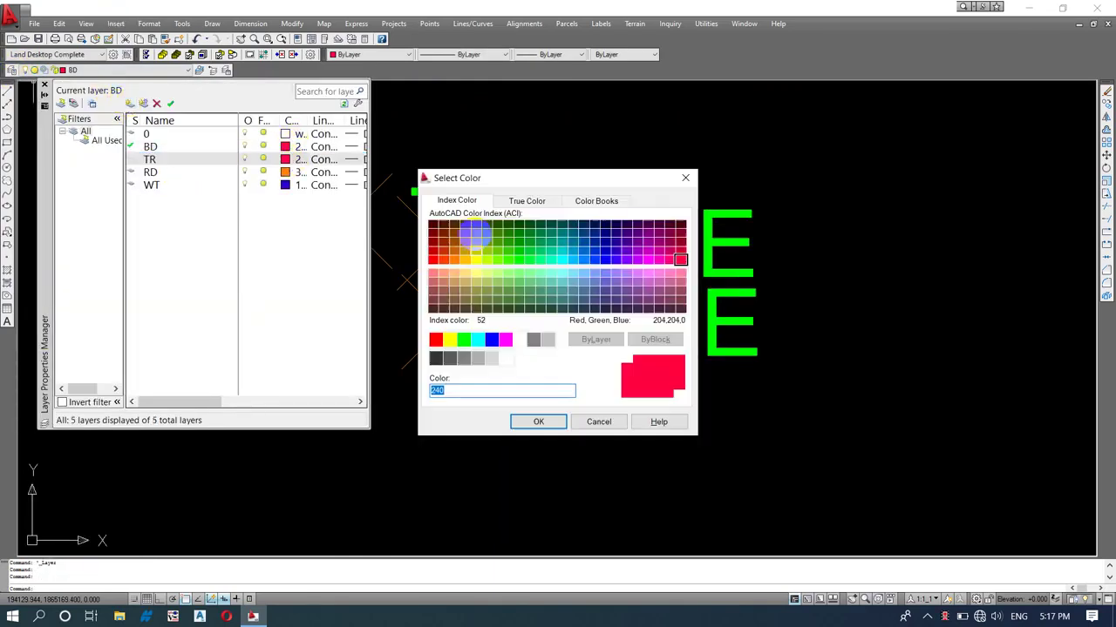
click(507, 239)
click(538, 422)
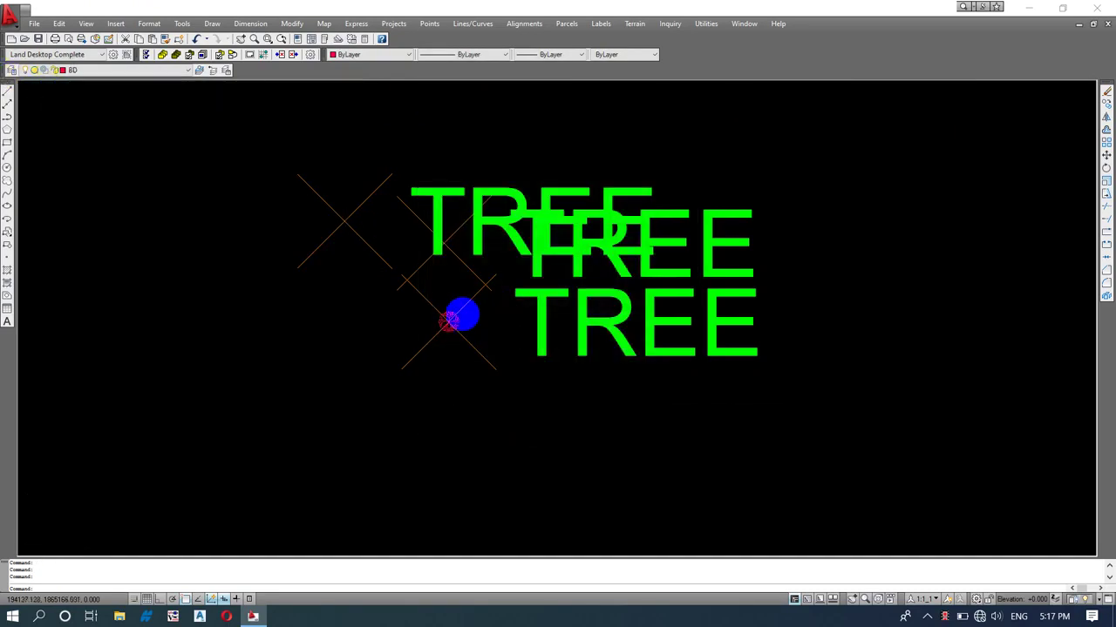
Step: Move the inserted shrub symbol to the TR layer
scroll(424, 324, up, 2)
click(124, 70)
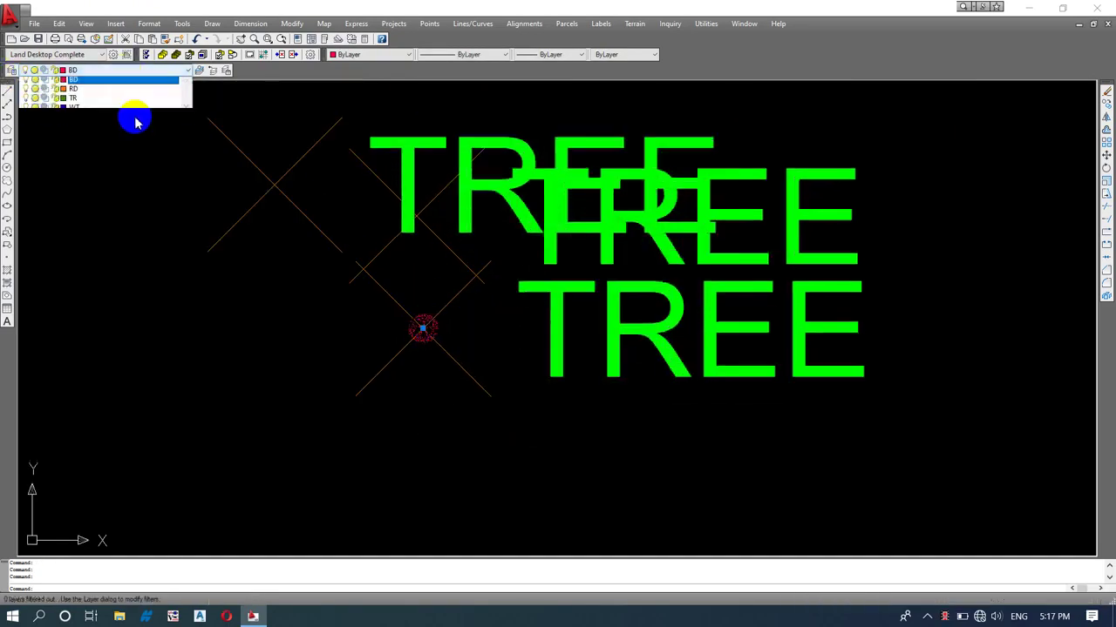
click(112, 111)
Step: Make TR the current layer and close the layer manager
click(12, 71)
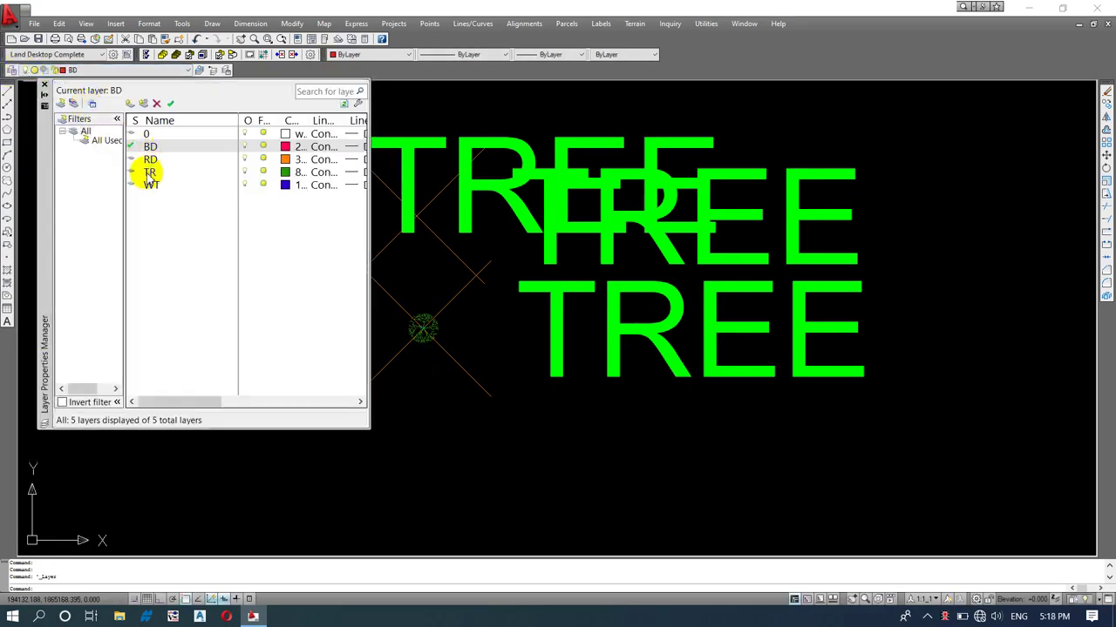
double_click(148, 172)
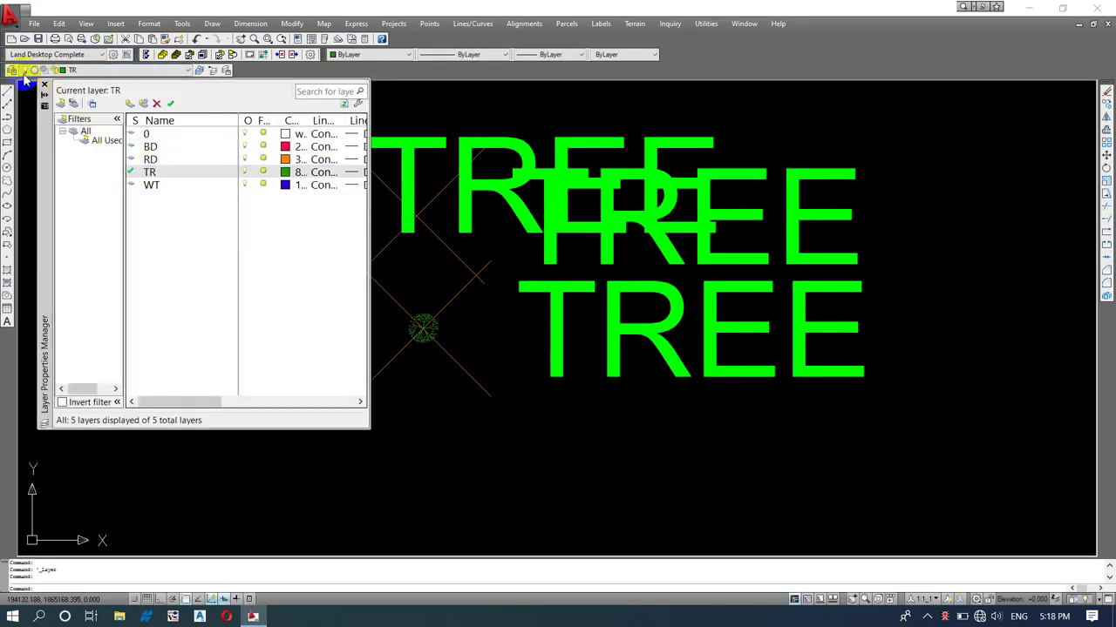
click(45, 89)
Step: Set the X and Y scale of the shrub symbol at the southernmost western TREE point to 50
scroll(410, 273, down, 3)
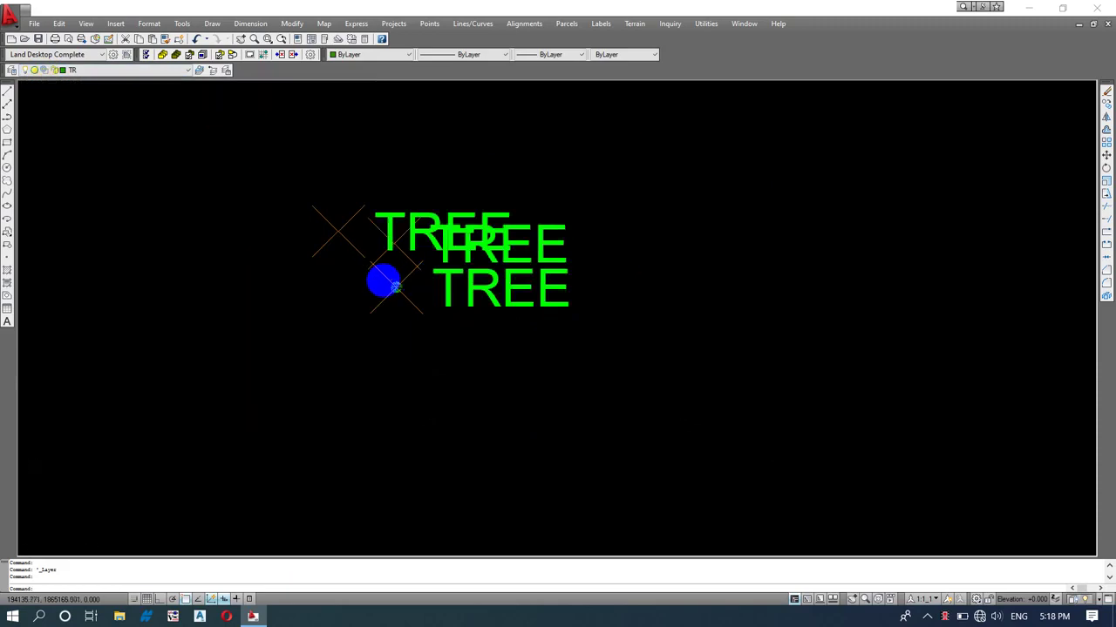
scroll(425, 281, up, 4)
right_click(421, 287)
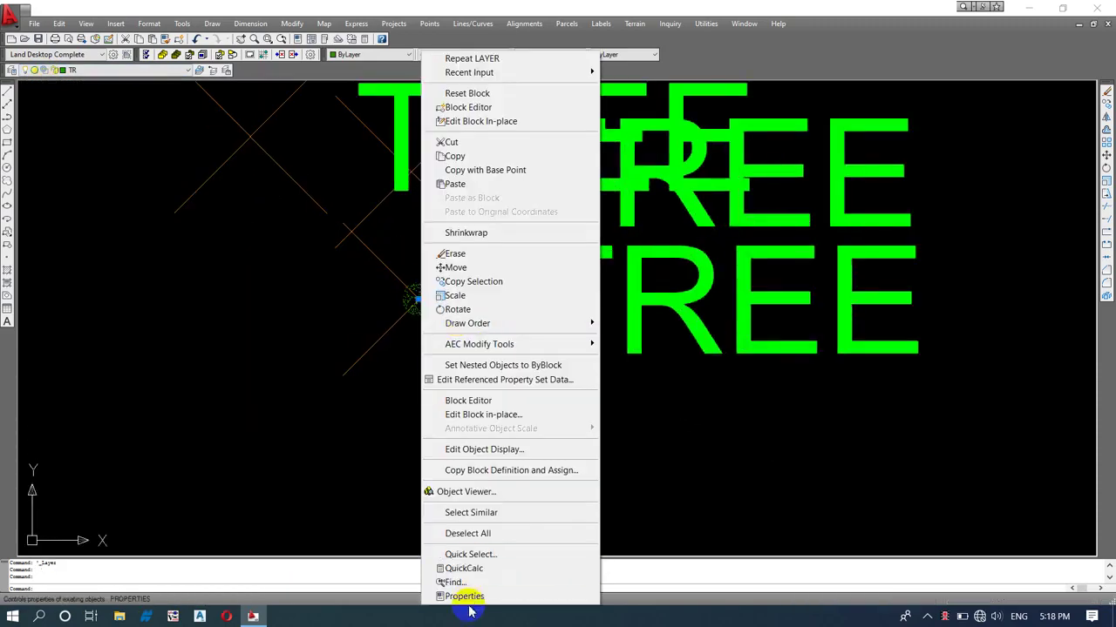
click(440, 596)
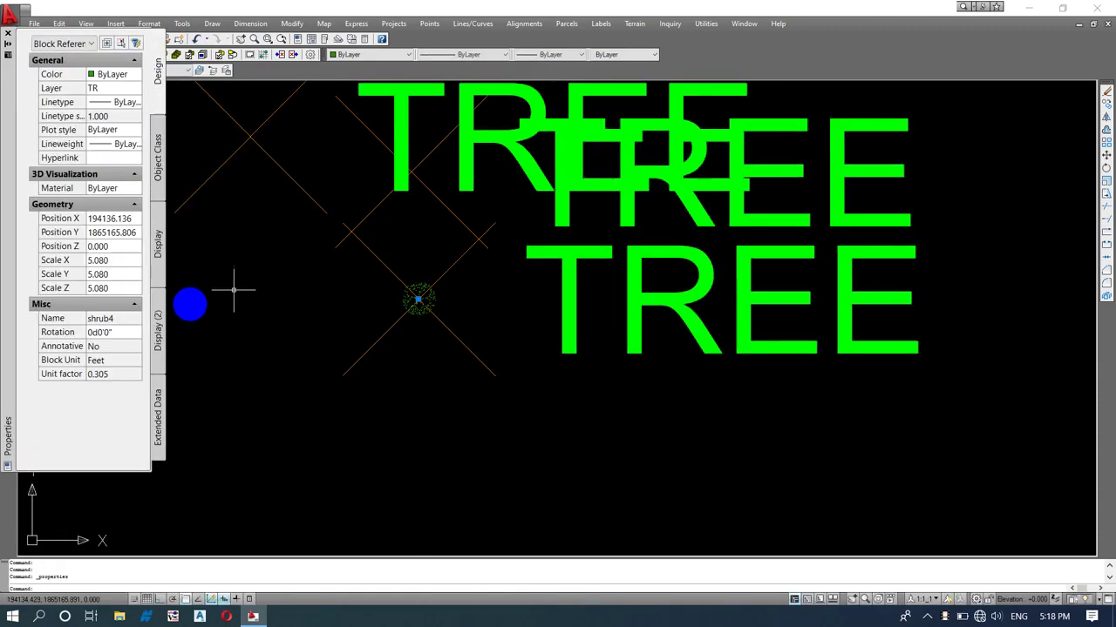
click(105, 261)
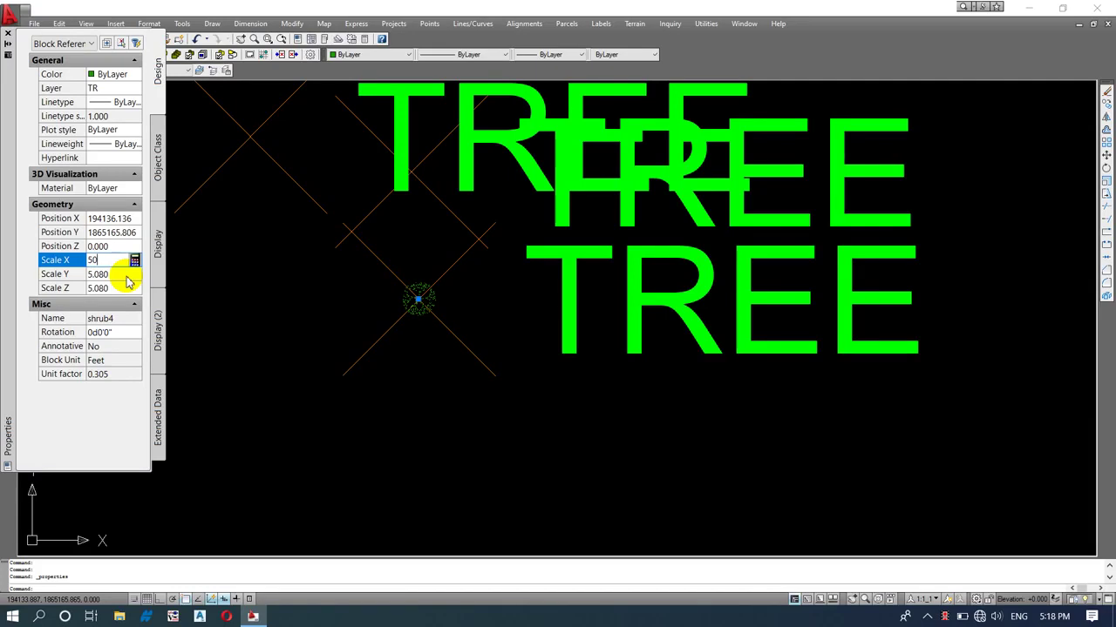
click(128, 275)
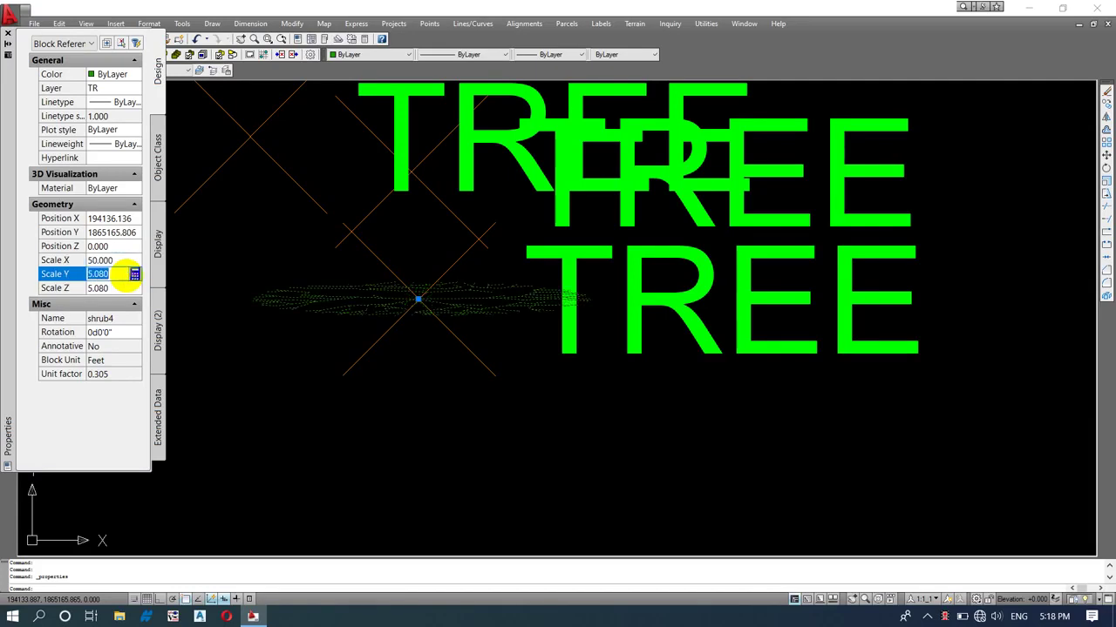
click(129, 286)
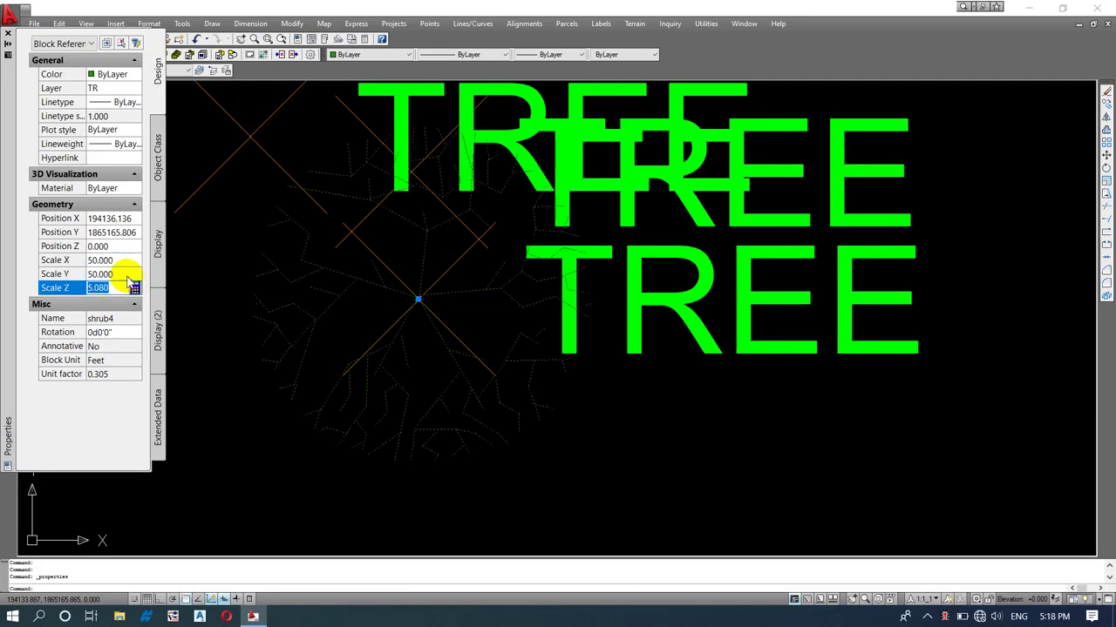
click(322, 411)
scroll(357, 314, down, 5)
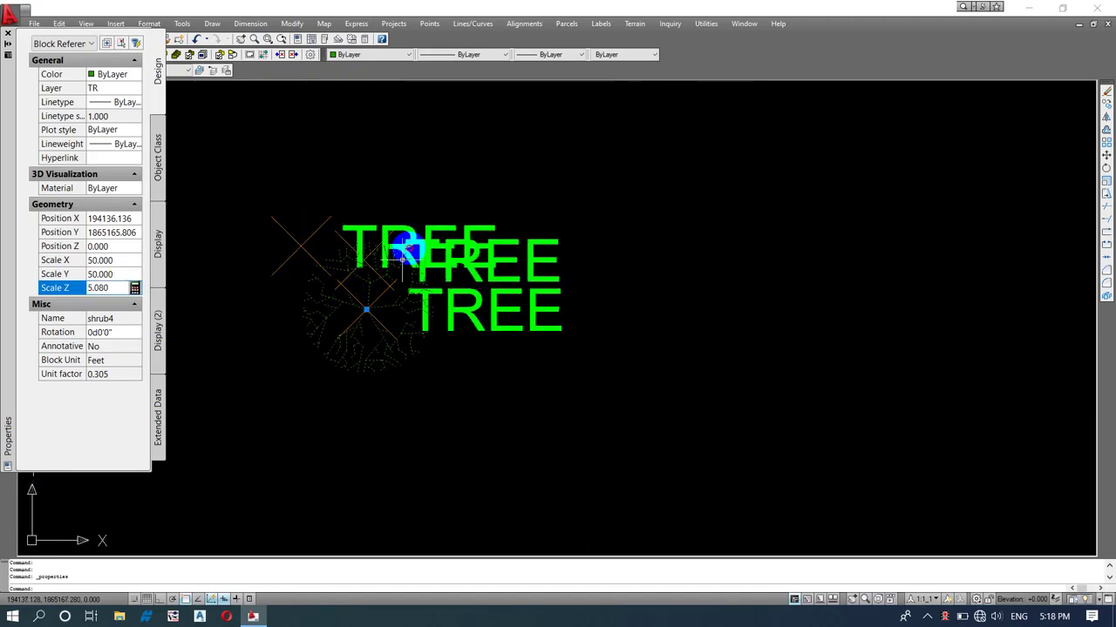
click(388, 298)
click(373, 317)
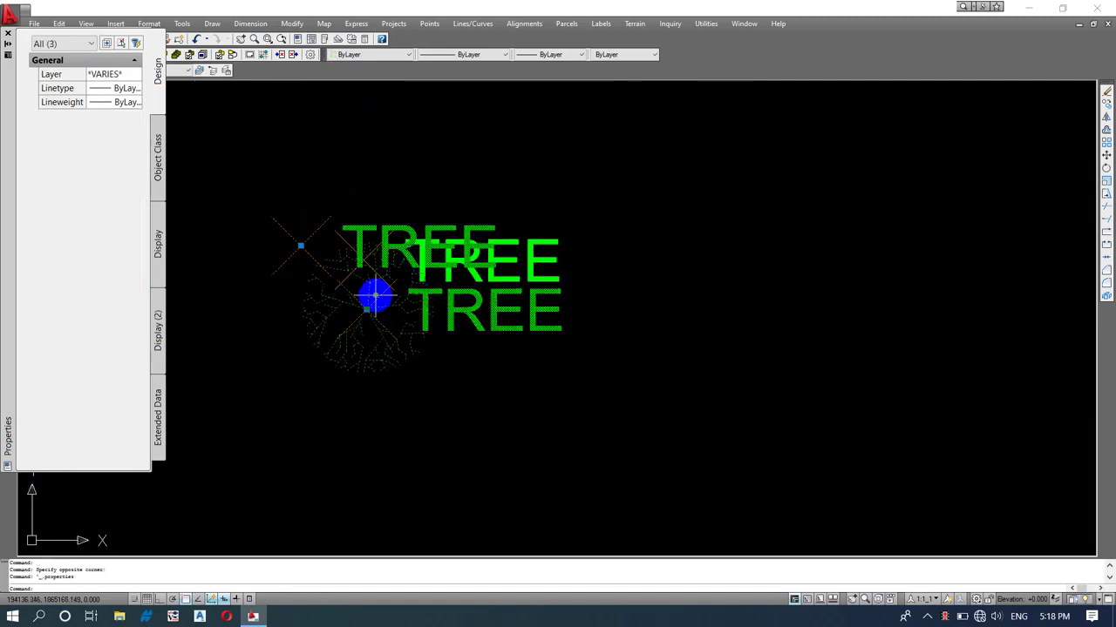
scroll(375, 300, down, 2)
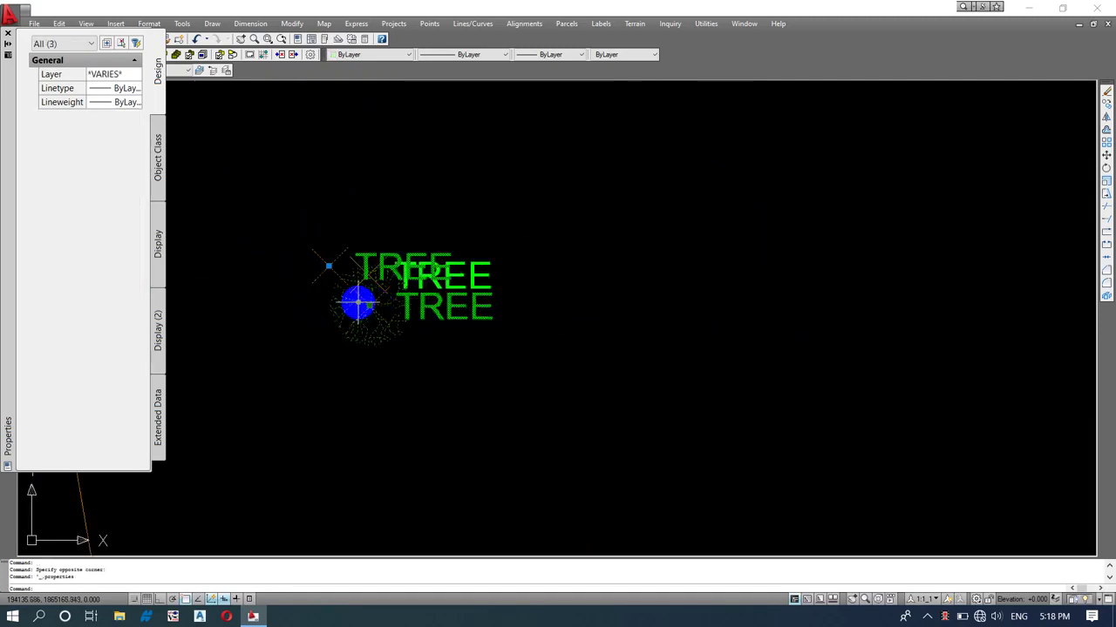
scroll(358, 302, down, 3)
key(Escape)
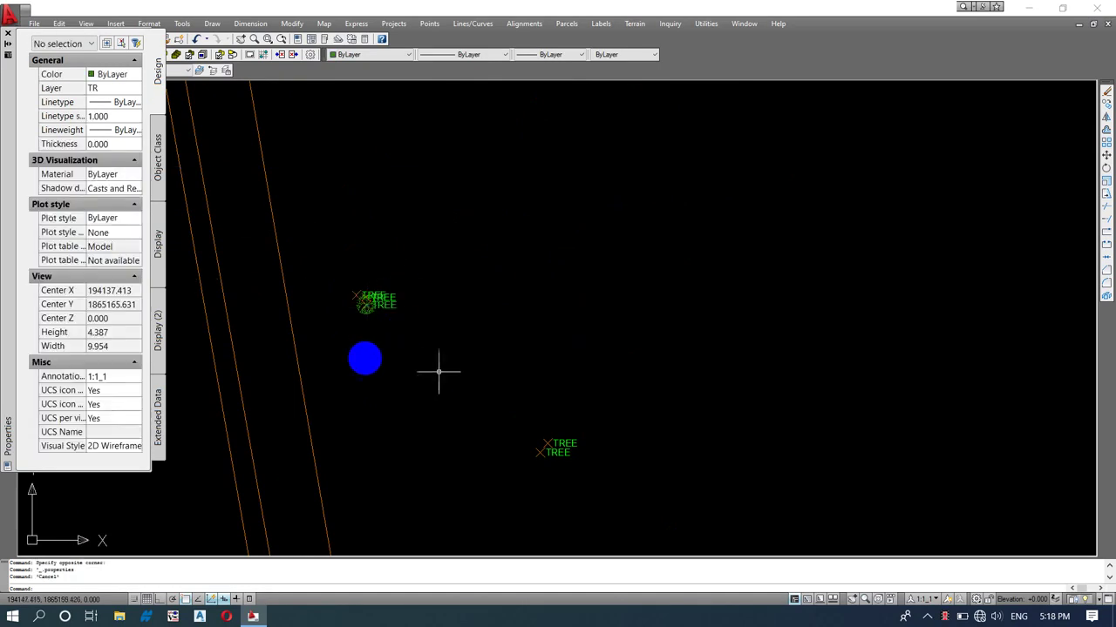
Step: Copy the enlarged shrub symbol from its centre onto the northwesternmost TREE point of the western cluster
scroll(364, 319, up, 5)
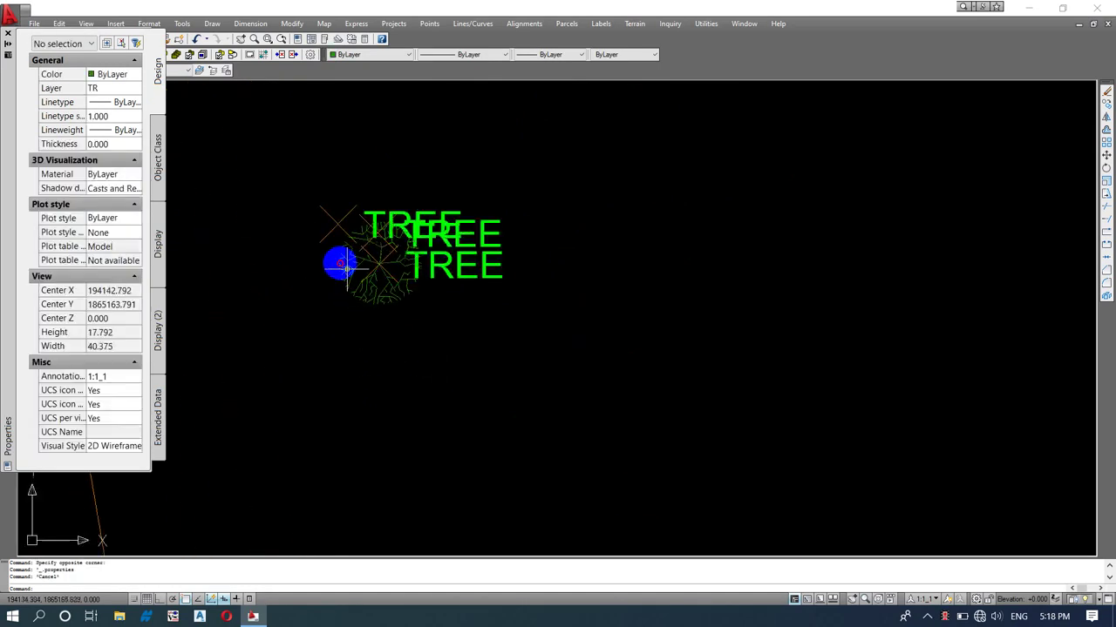
click(346, 267)
scroll(314, 253, down, 3)
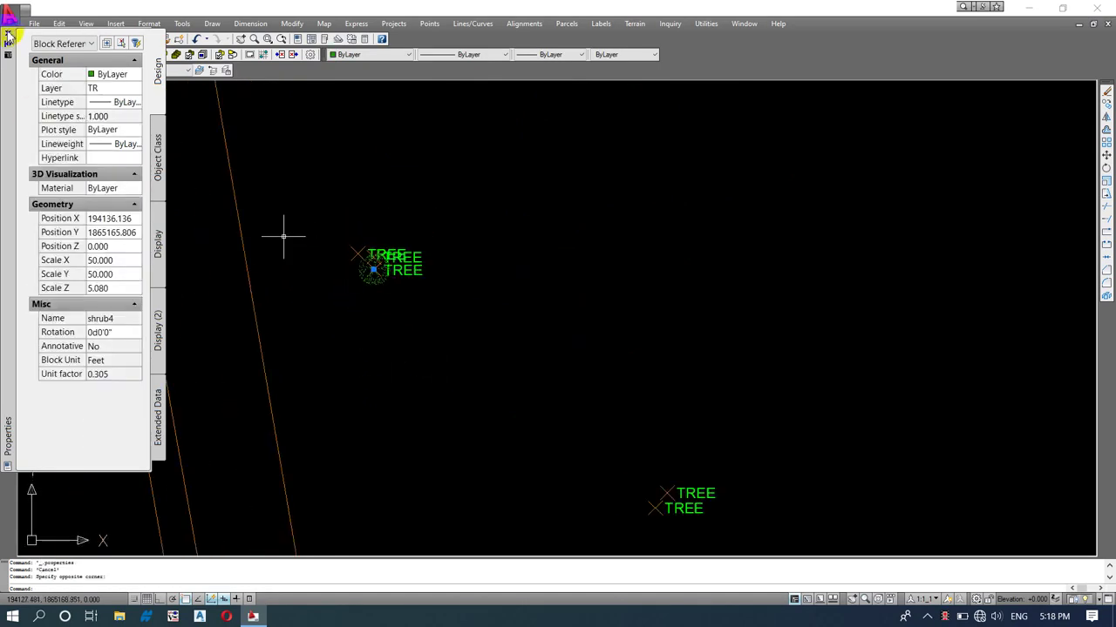
scroll(368, 279, up, 5)
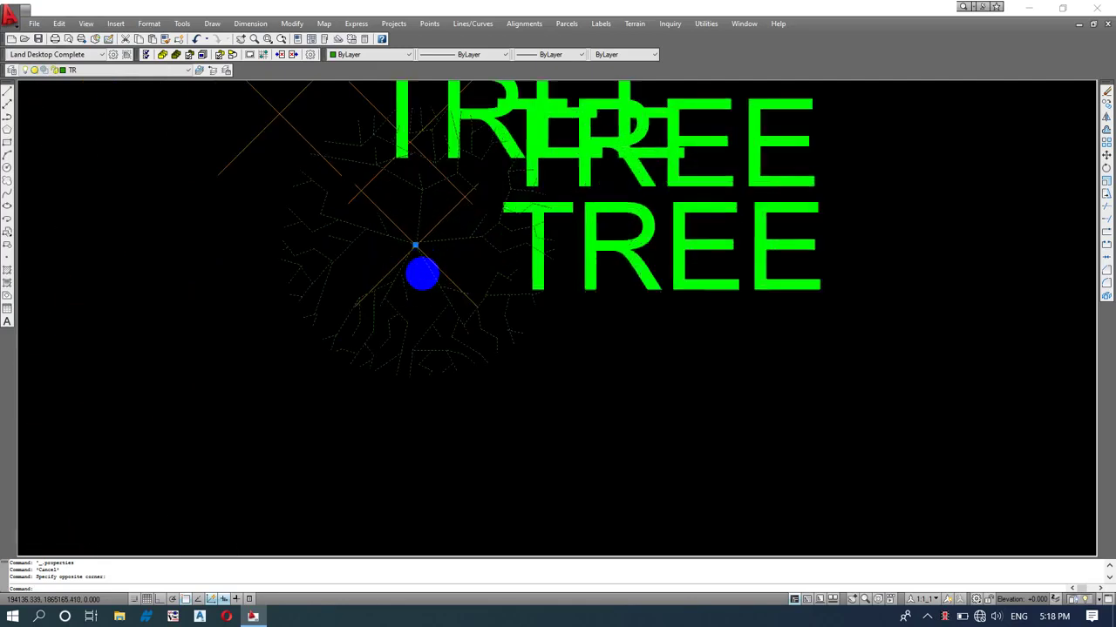
middle_drag(445, 278, 478, 279)
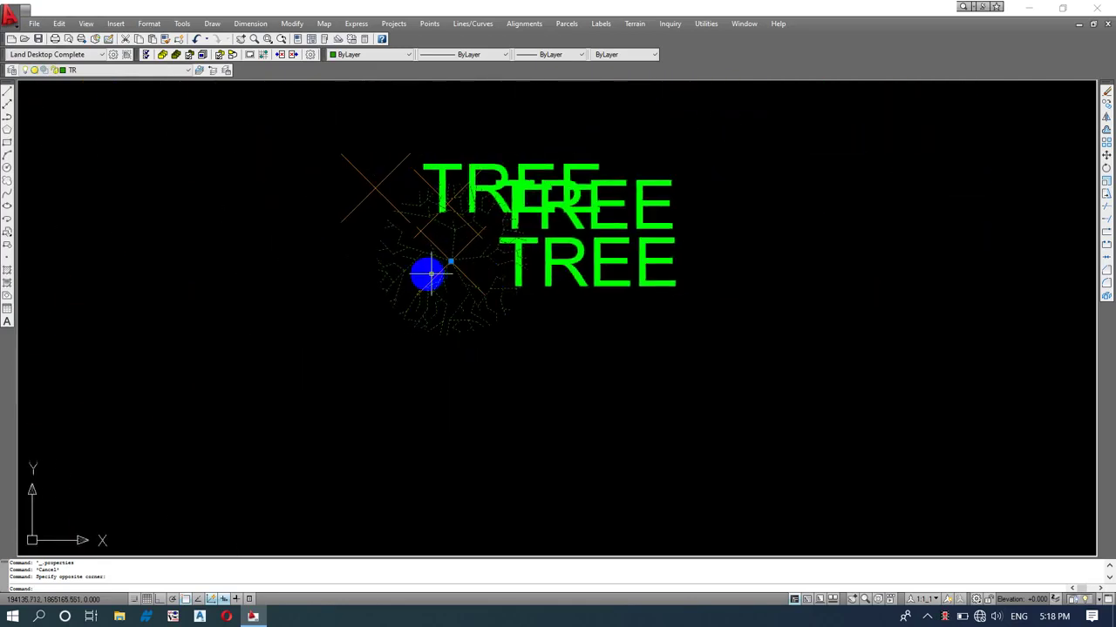
text(o)
key(Return)
click(451, 262)
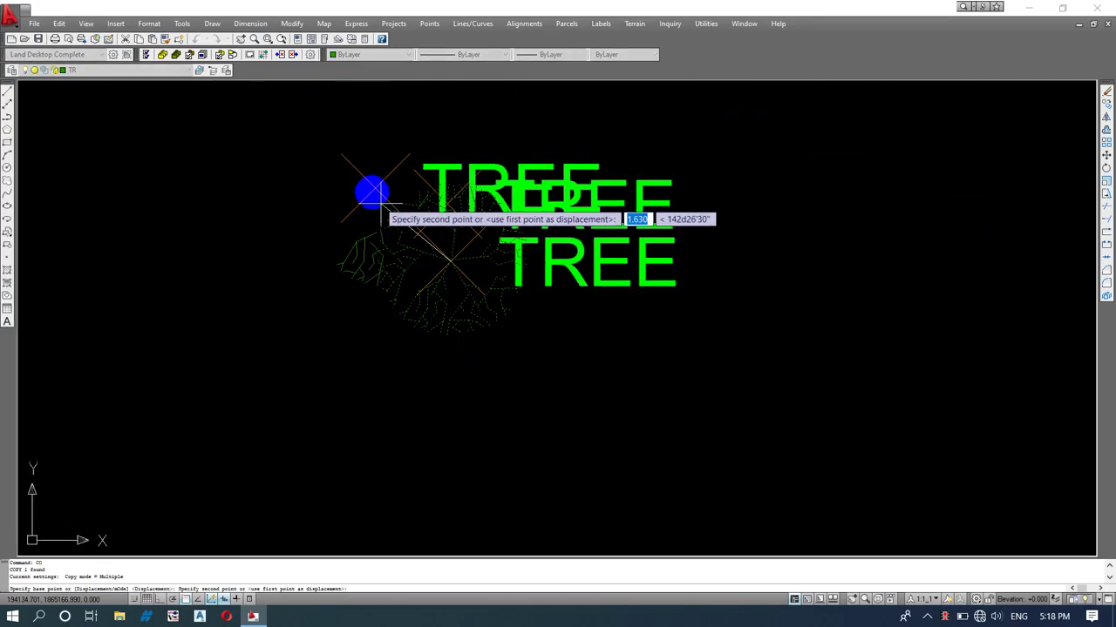
click(431, 242)
Step: Place further shrub copies on the two TREE points of the eastern cluster and end the copying
scroll(590, 332, down, 5)
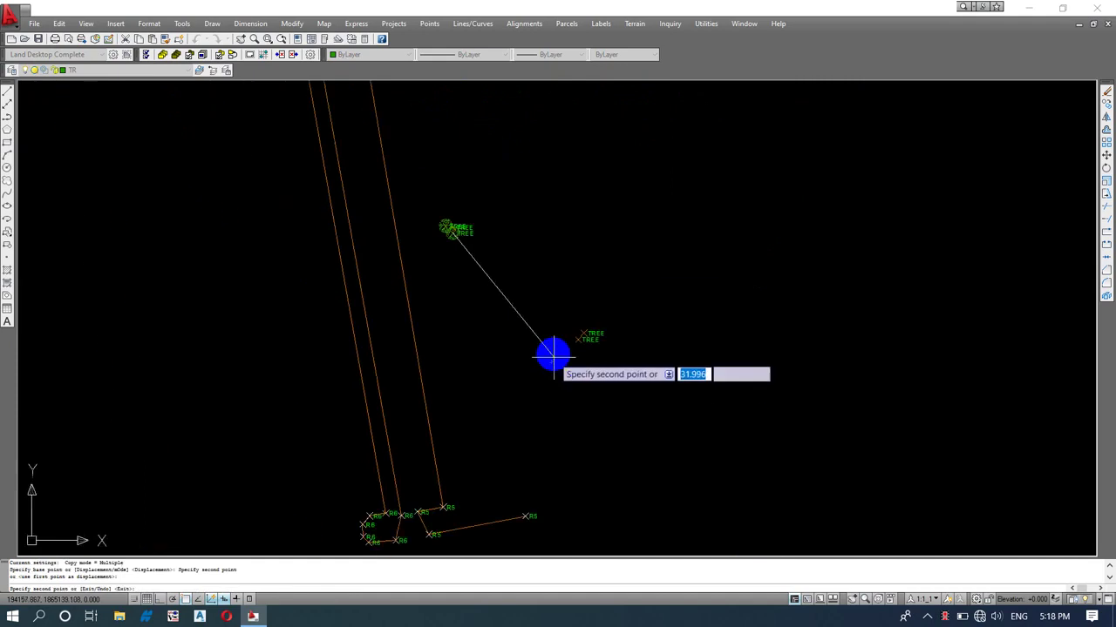
scroll(552, 352, up, 3)
scroll(592, 328, up, 3)
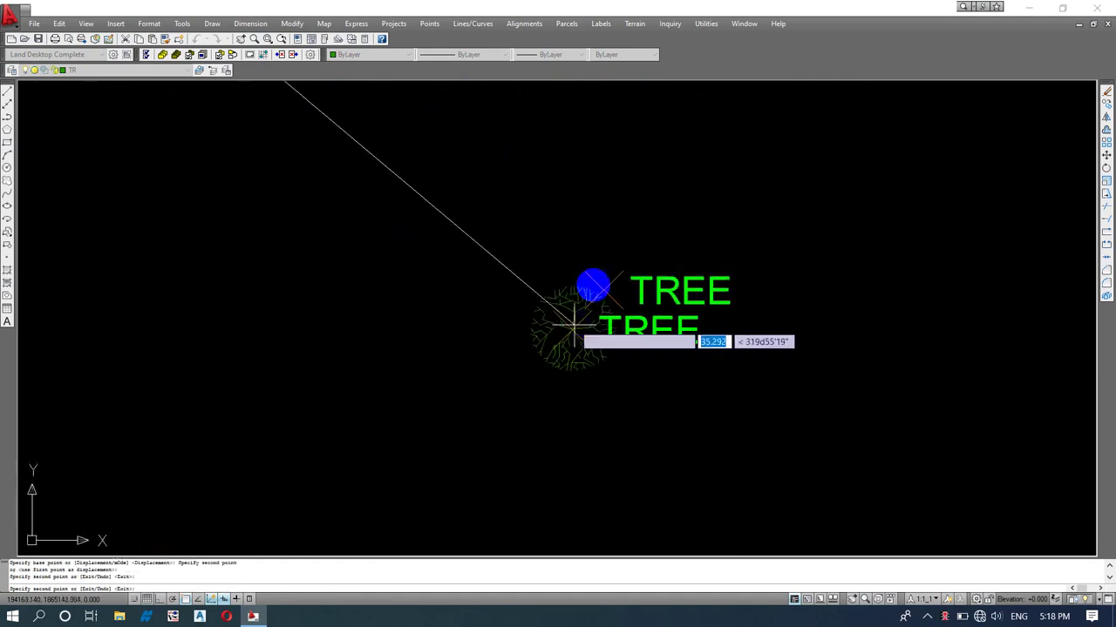
key(Escape)
scroll(680, 301, down, 4)
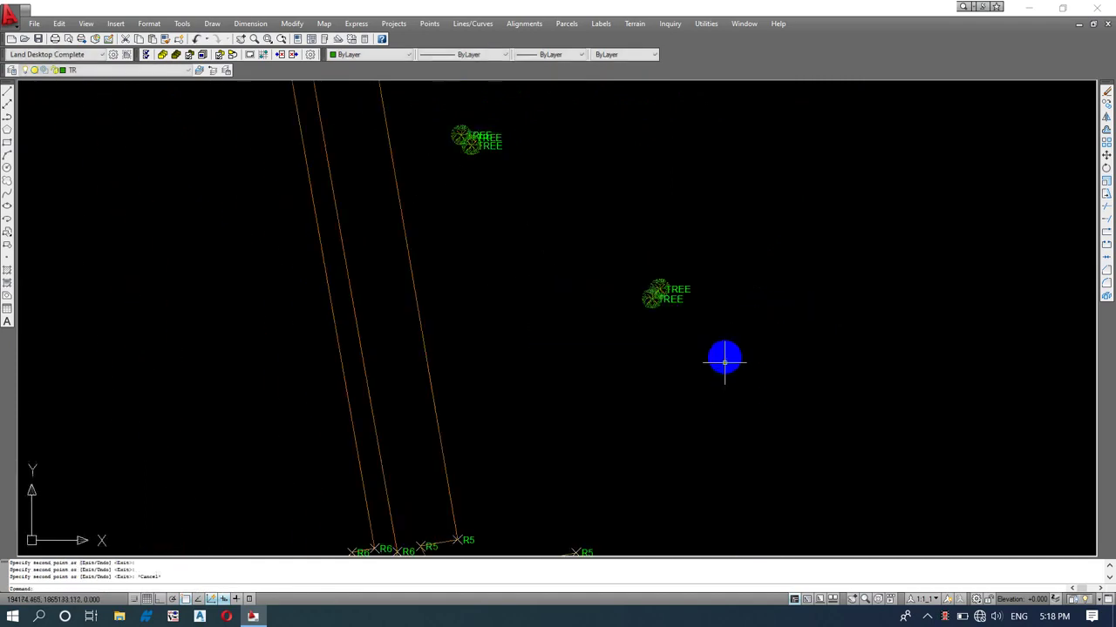
scroll(593, 288, down, 4)
scroll(514, 279, up, 3)
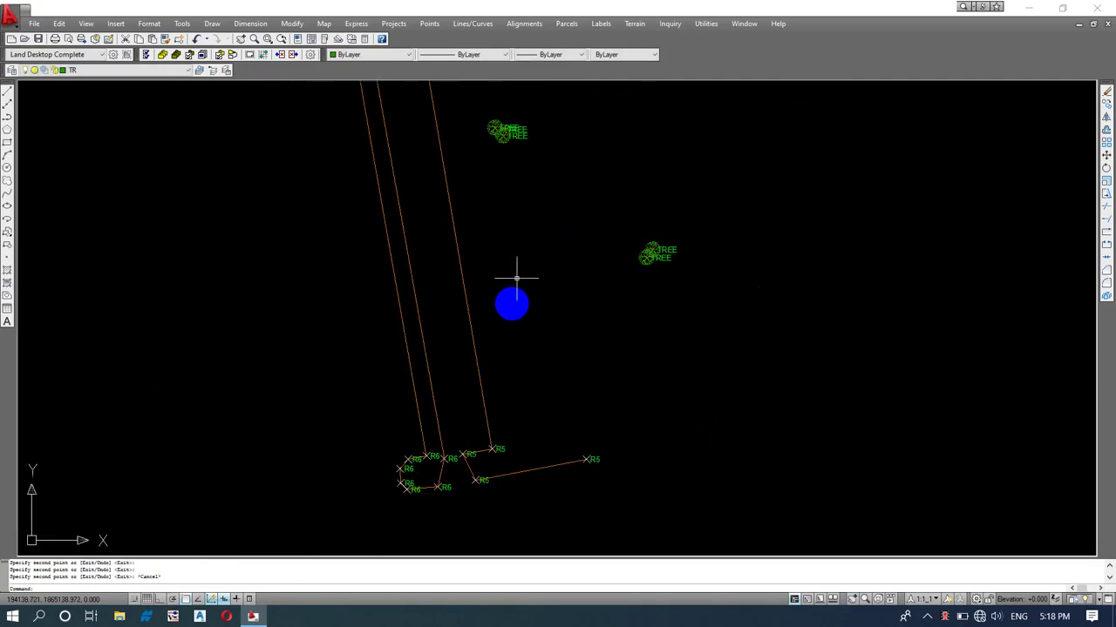
scroll(497, 154, up, 3)
scroll(520, 179, up, 2)
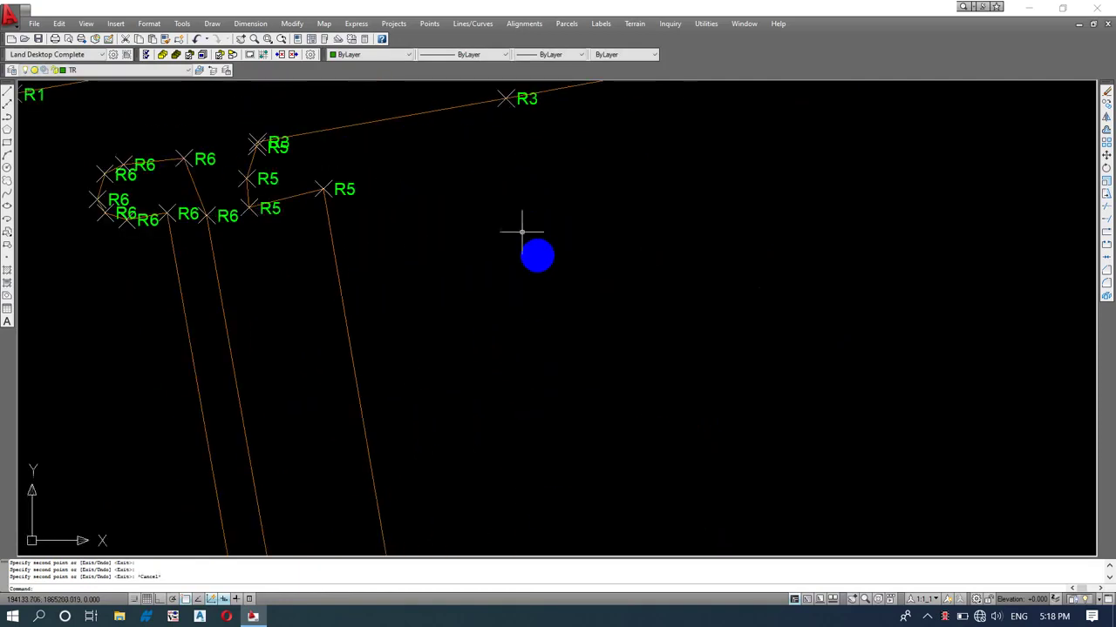
scroll(527, 235, down, 4)
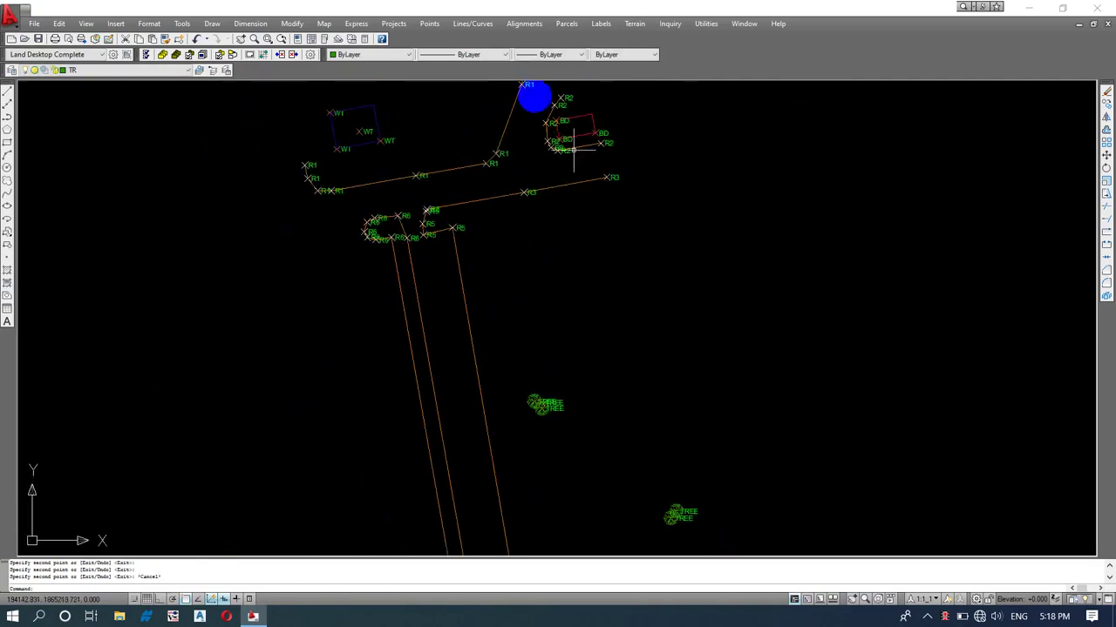
click(430, 24)
click(460, 230)
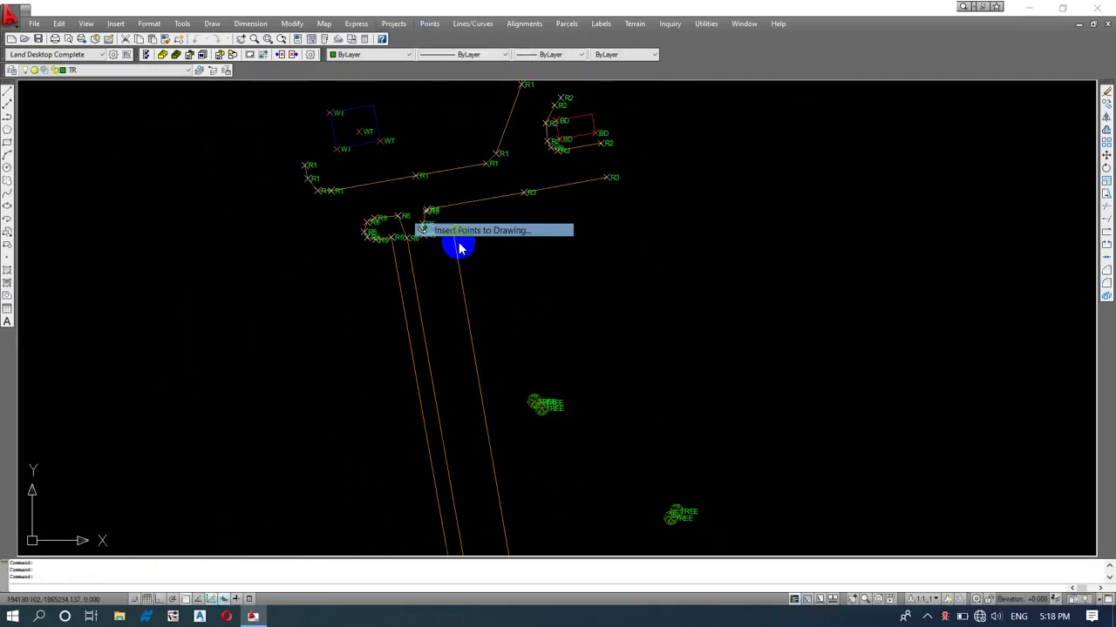
key(Return)
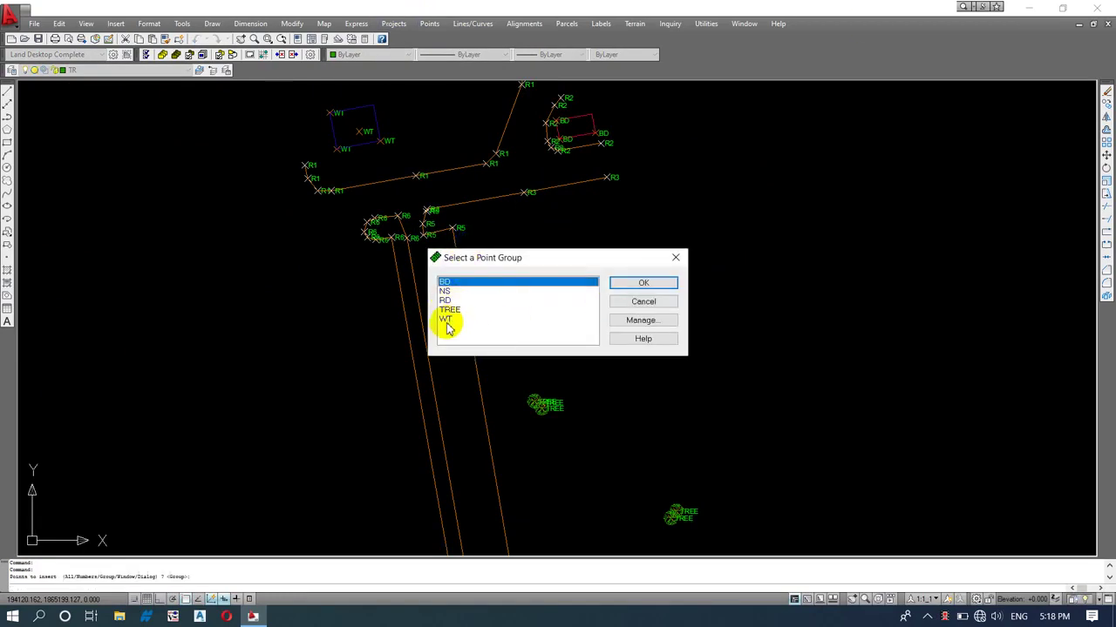
click(624, 309)
scroll(523, 336, down, 6)
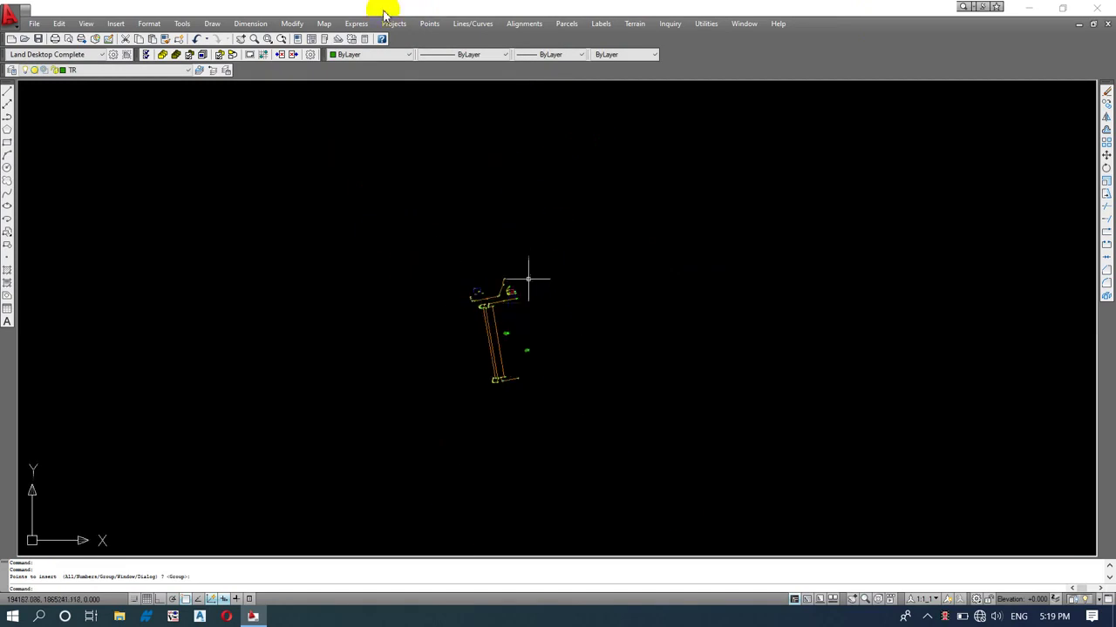
mouse_move(487, 179)
middle_down()
mouse_move(530, 294)
mouse_move(491, 209)
middle_up()
scroll(474, 192, down, 3)
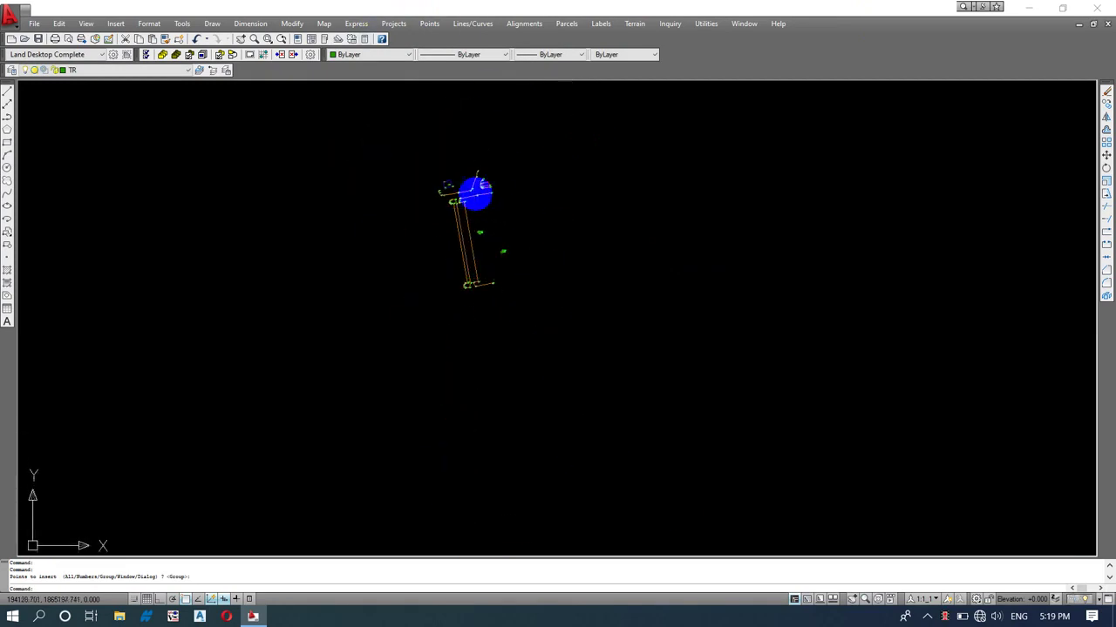
scroll(475, 194, up, 3)
scroll(484, 165, down, 3)
scroll(522, 137, up, 3)
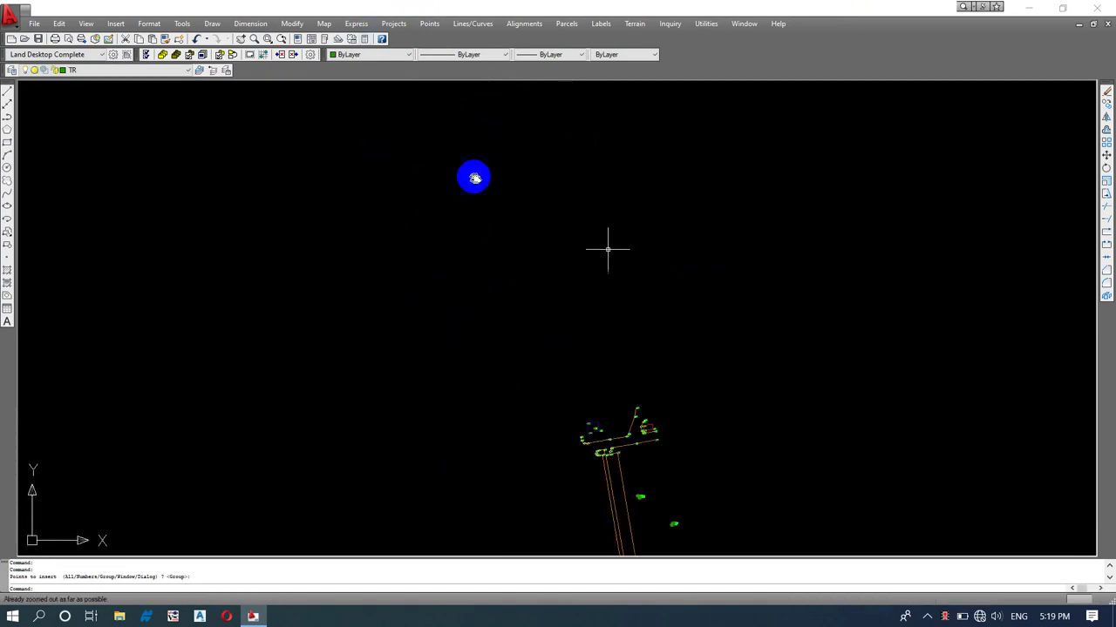
scroll(462, 148, down, 2)
click(431, 27)
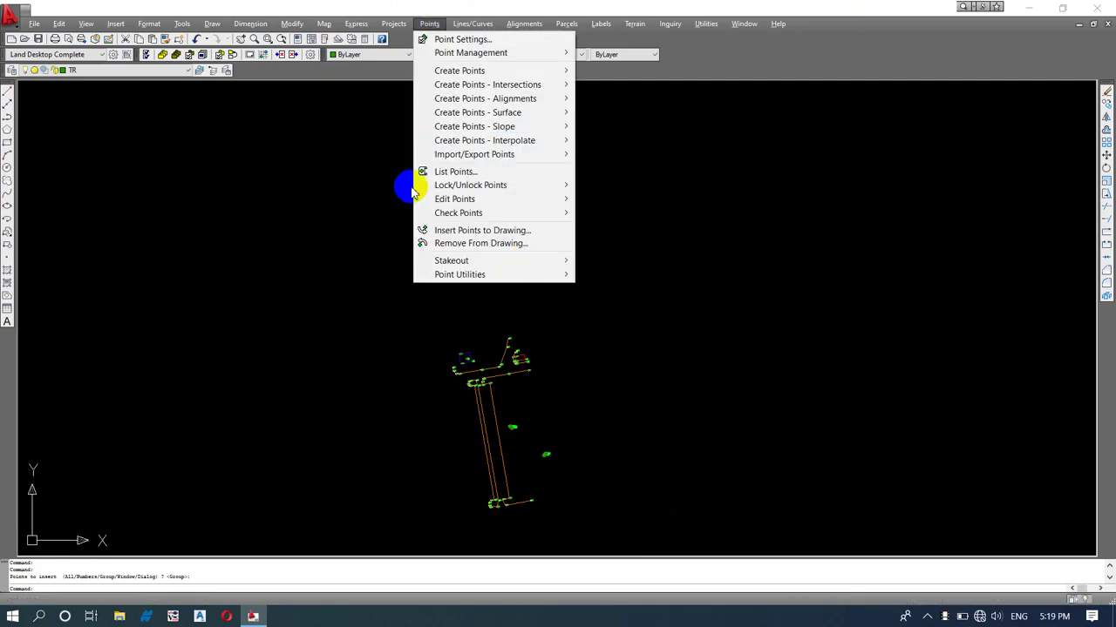
click(452, 232)
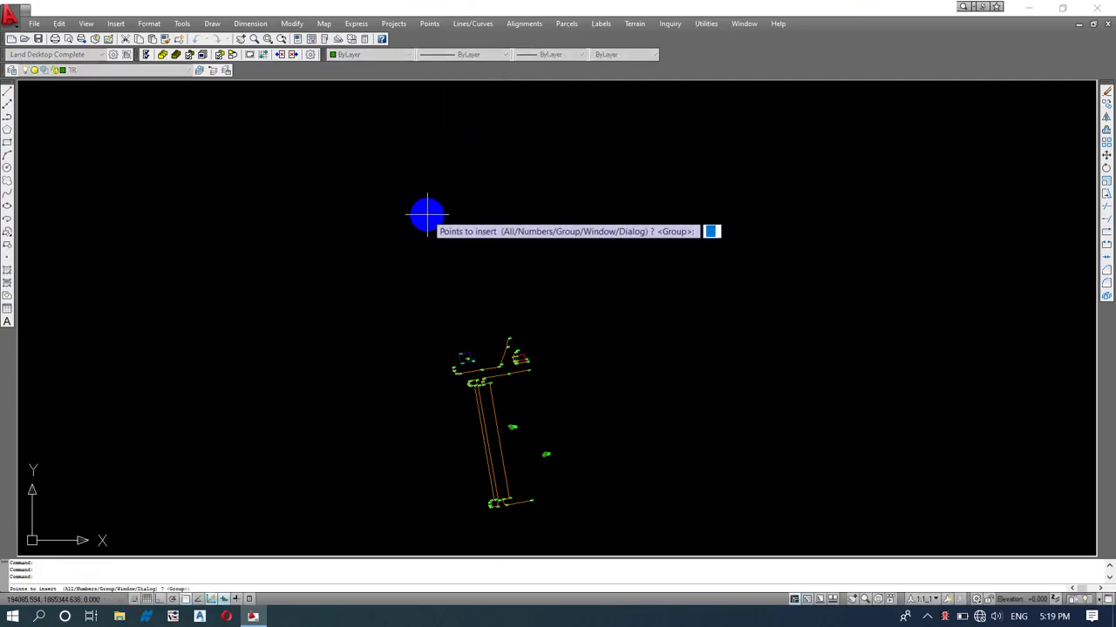
key(Escape)
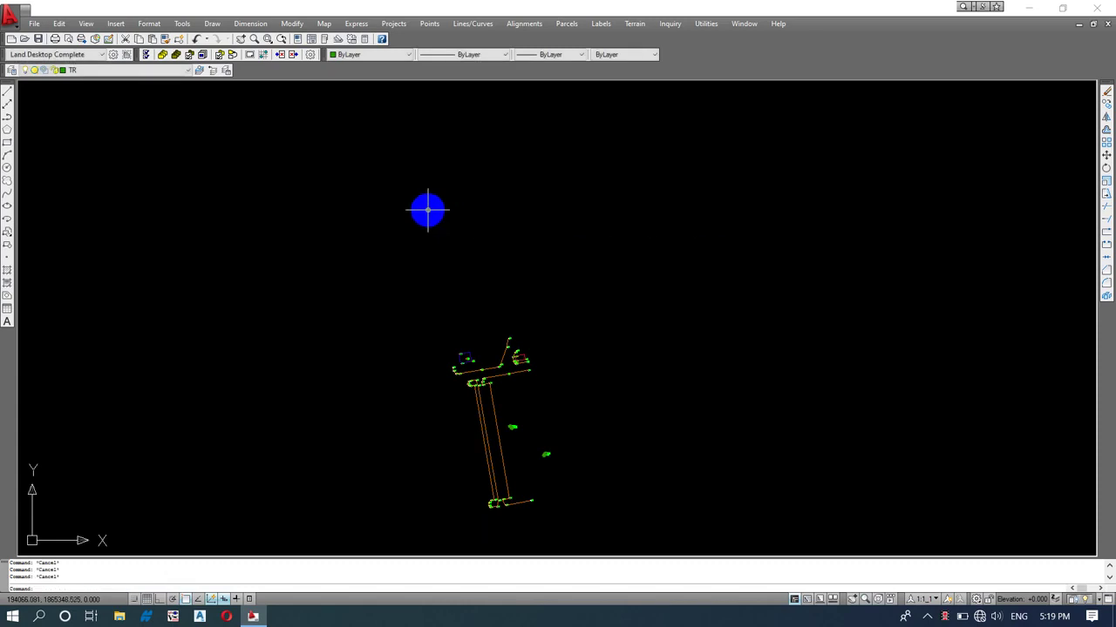
Step: Insert the survey points into the drawing using the All option
key(Return)
text(A)
key(Return)
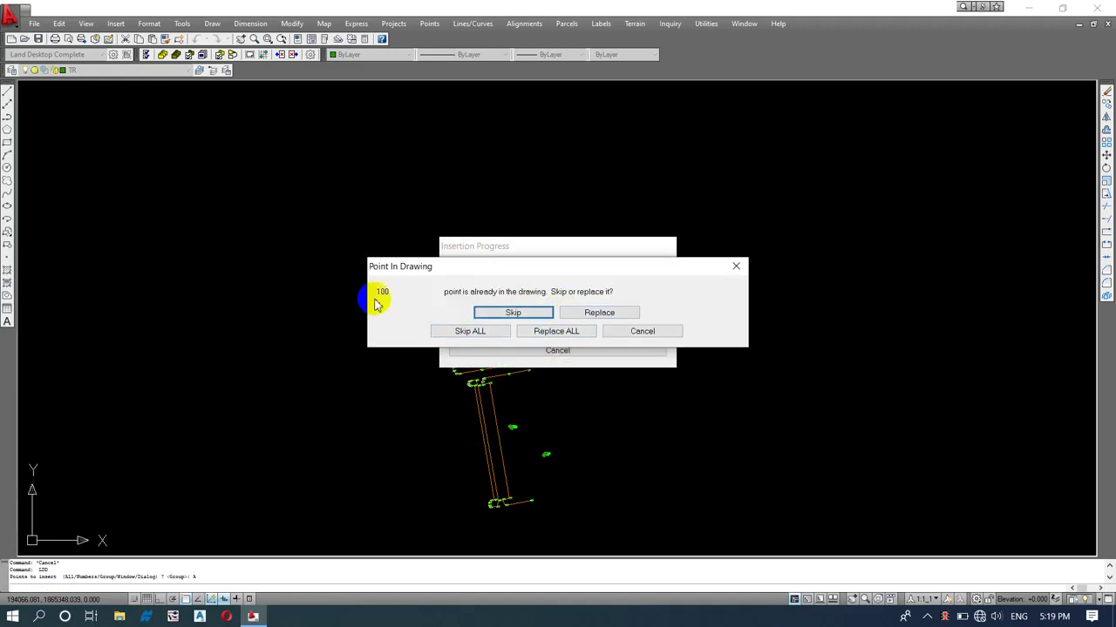
key(Escape)
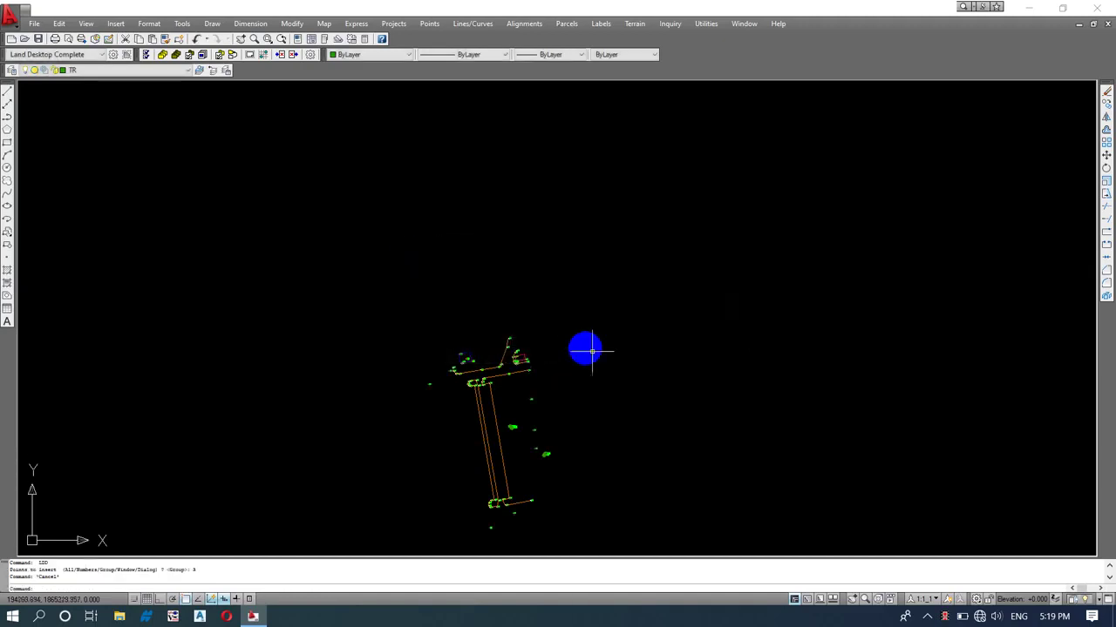
Step: Insert the survey points again with the All option, skipping all points that are already in the drawing
scroll(523, 375, up, 5)
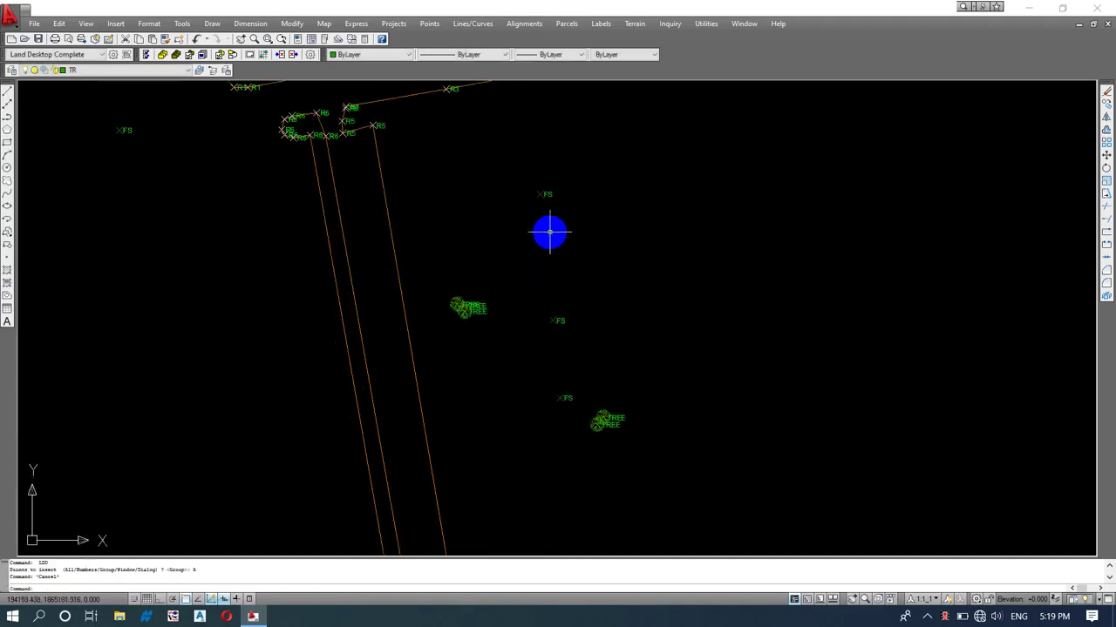
scroll(557, 237, down, 4)
scroll(523, 223, up, 2)
scroll(510, 232, down, 4)
scroll(525, 232, up, 2)
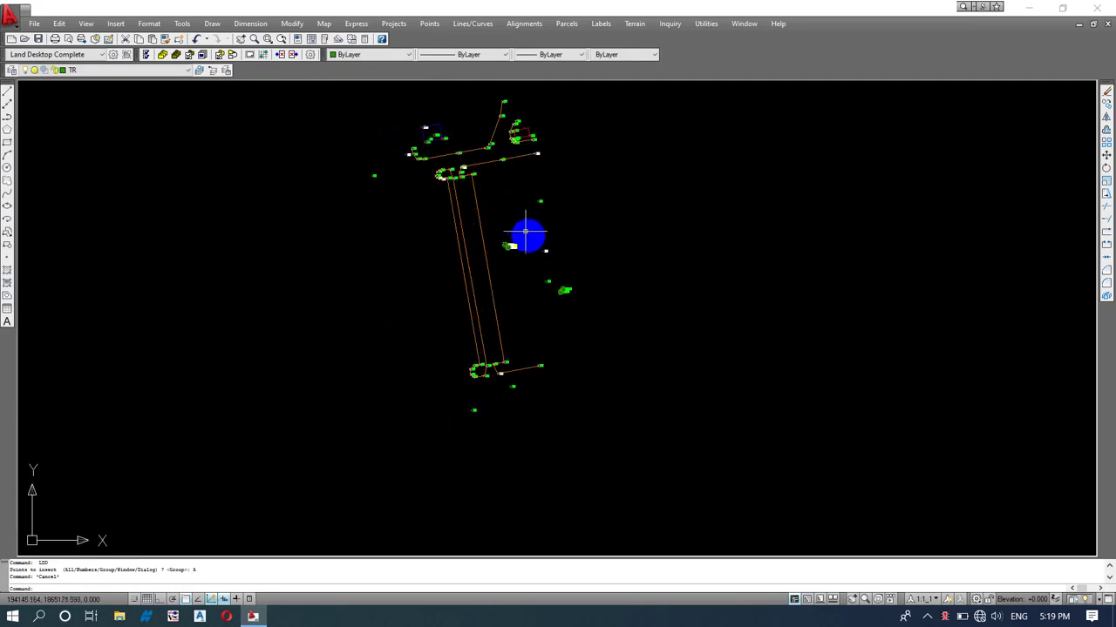
scroll(532, 249, up, 2)
scroll(540, 261, down, 1)
key(Return)
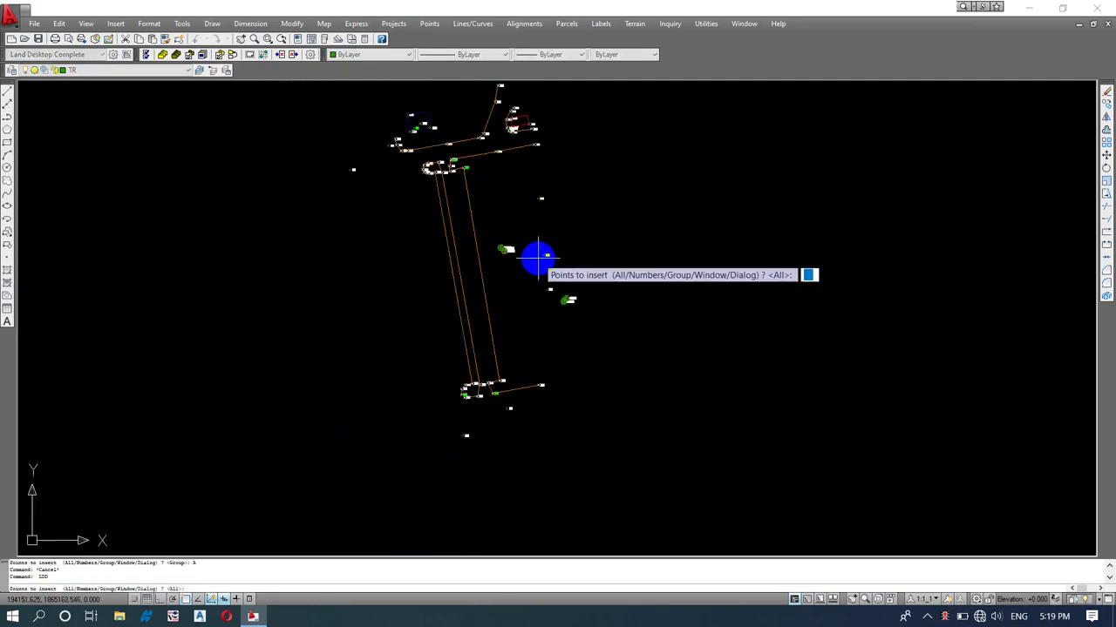
key(Return)
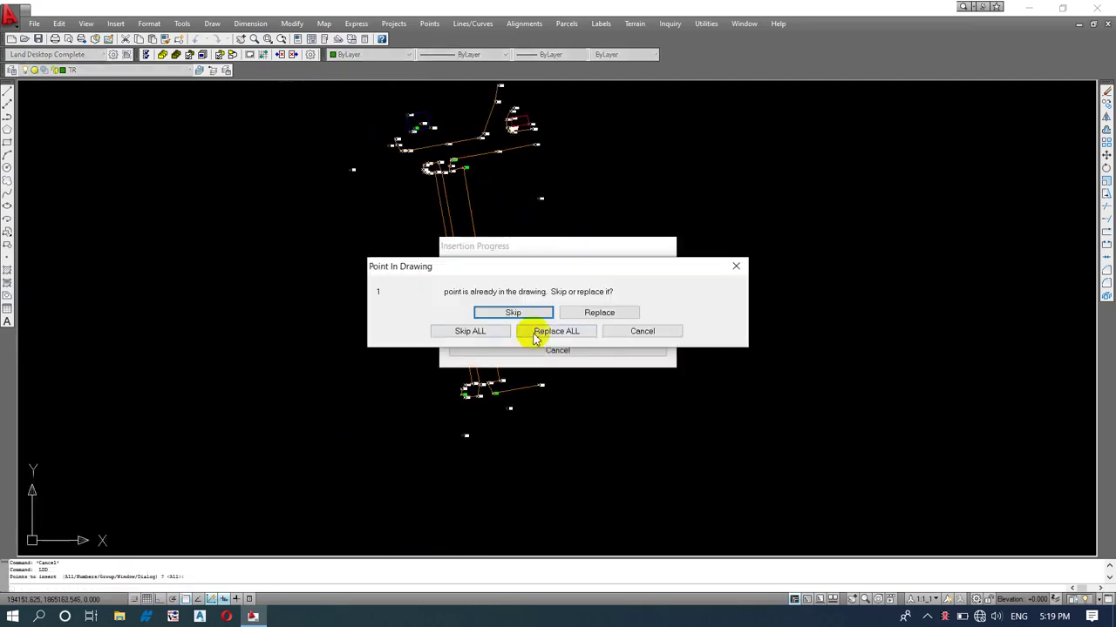
click(495, 332)
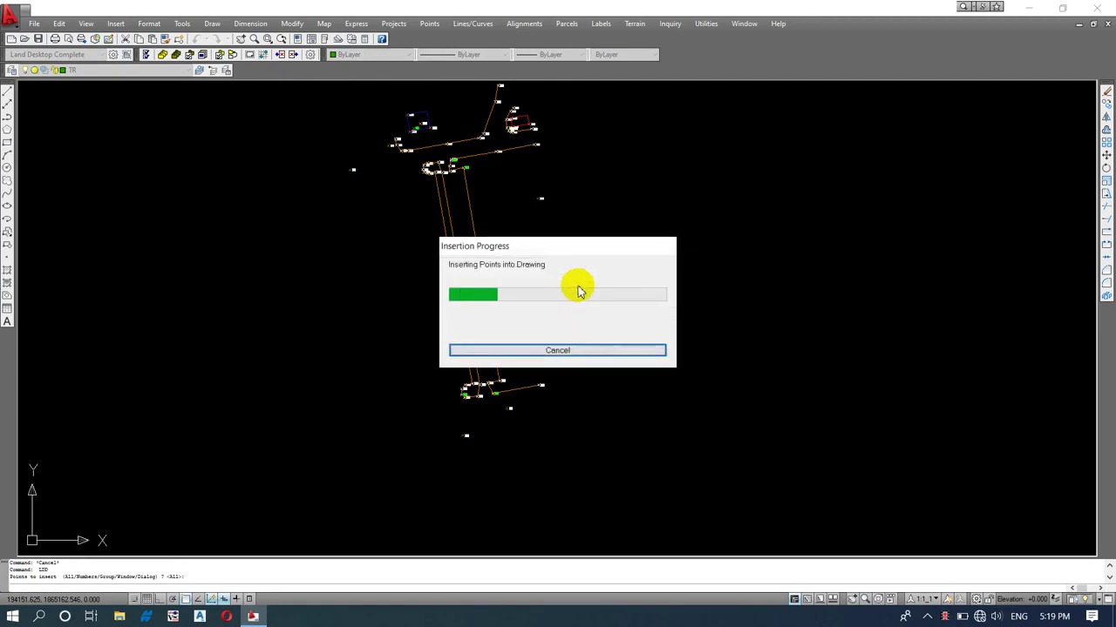
Step: Examine the inserted survey points and their codes around the roads, buildings and tree clusters
scroll(530, 244, up, 3)
scroll(540, 259, down, 3)
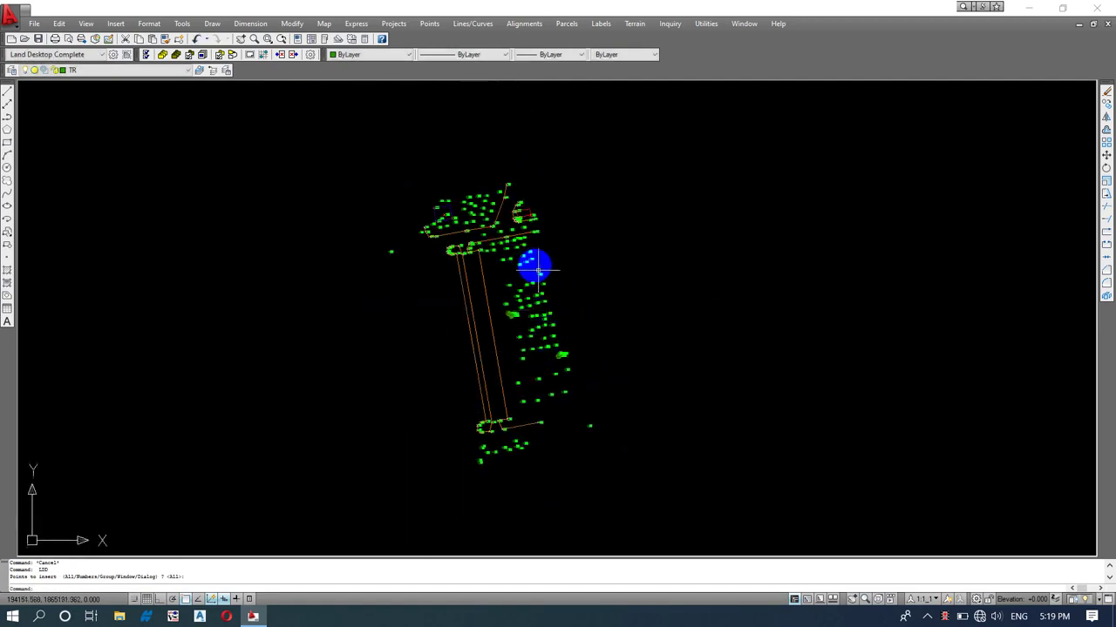
scroll(530, 267, up, 5)
scroll(523, 270, up, 2)
scroll(530, 305, down, 7)
key(Escape)
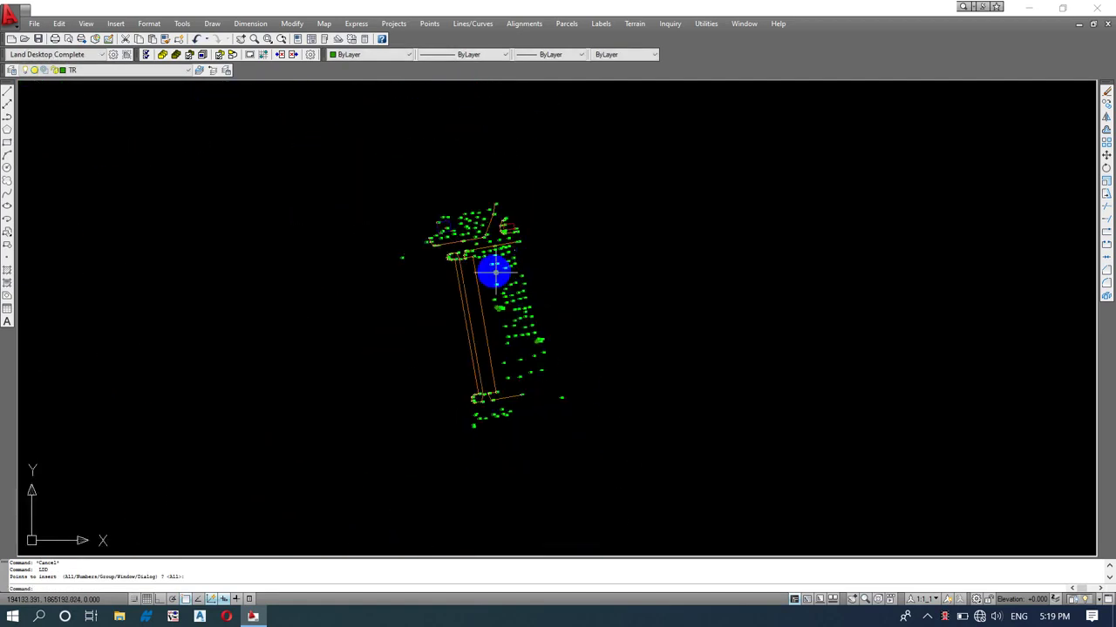
scroll(500, 272, up, 2)
key(Escape)
key(Escape)
scroll(518, 274, down, 4)
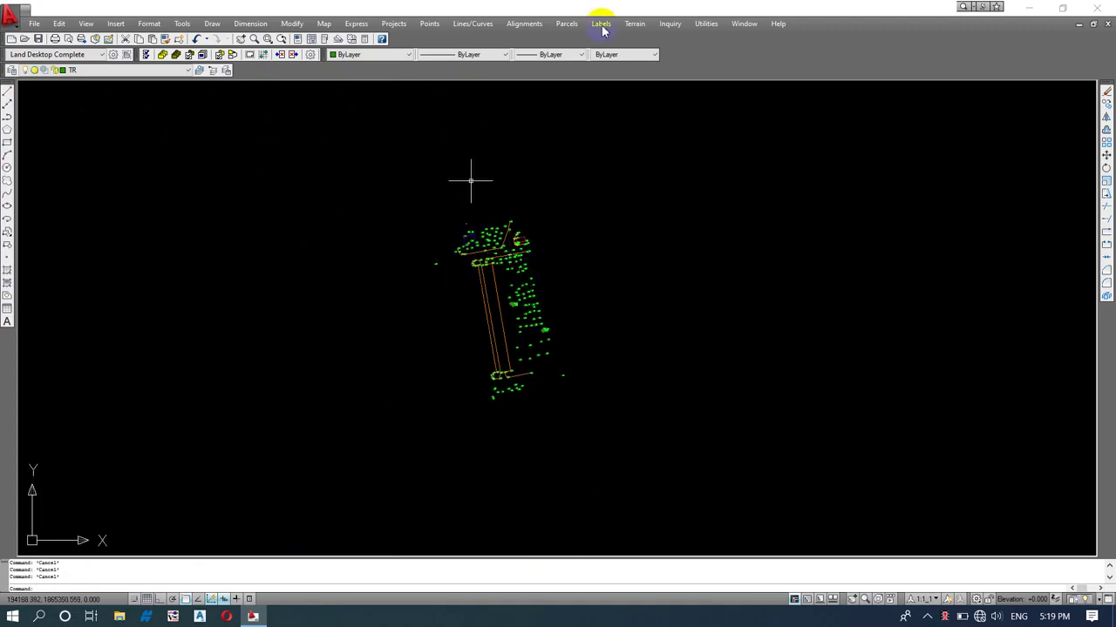
scroll(523, 249, up, 3)
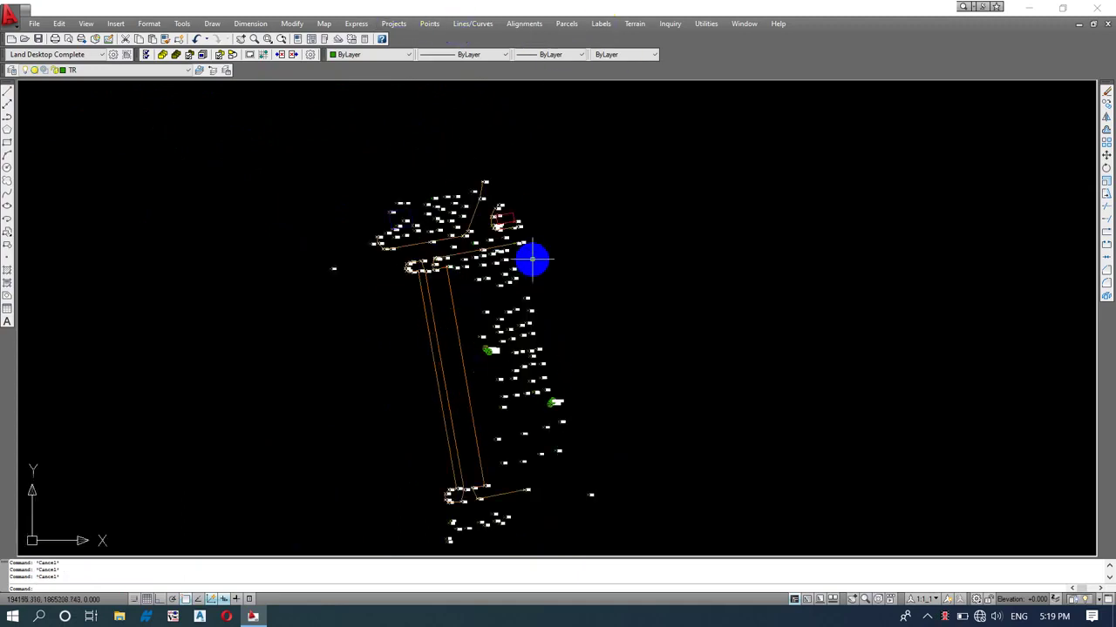
scroll(532, 258, down, 4)
scroll(466, 139, up, 3)
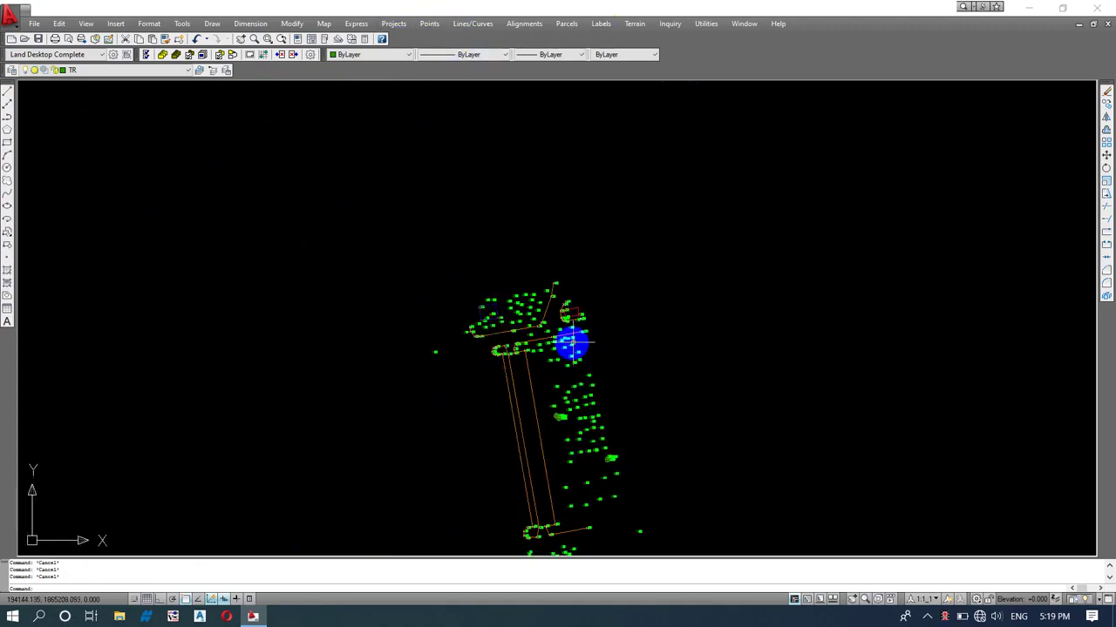
scroll(541, 270, down, 2)
scroll(514, 209, up, 4)
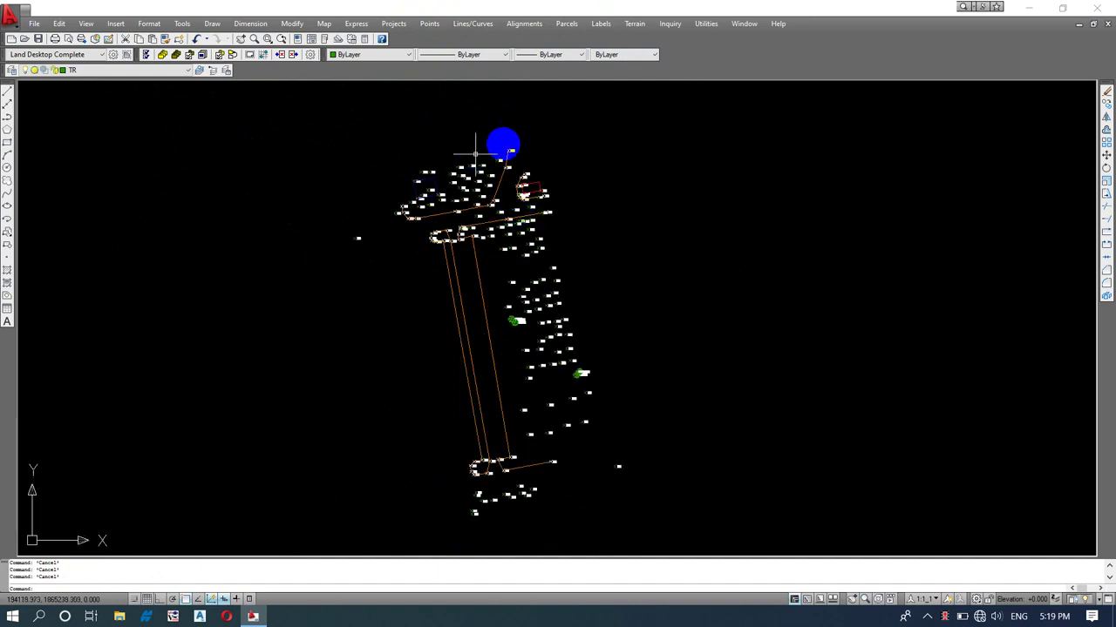
Step: Create a new terrain surface in the Terrain Model Explorer and expand its TIN data
click(634, 24)
click(368, 129)
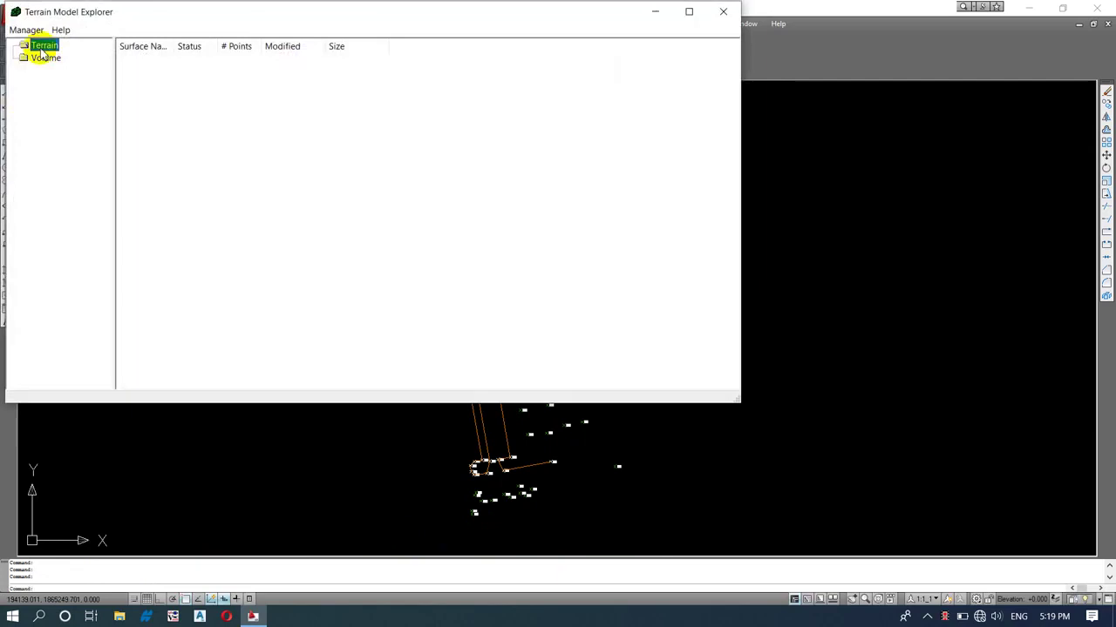
right_click(41, 52)
click(46, 54)
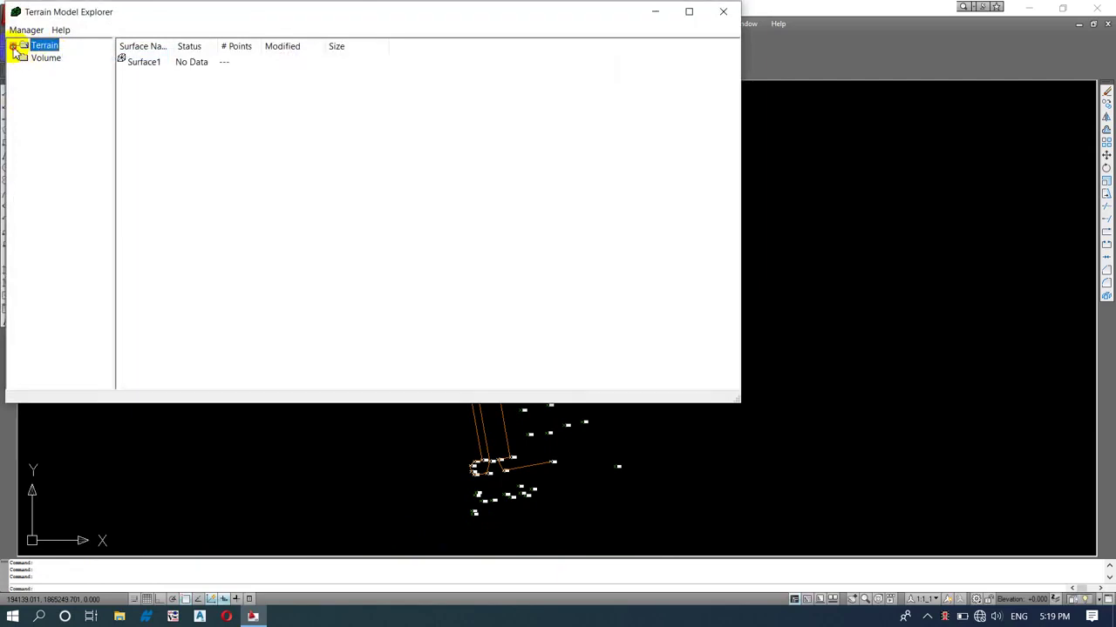
click(24, 58)
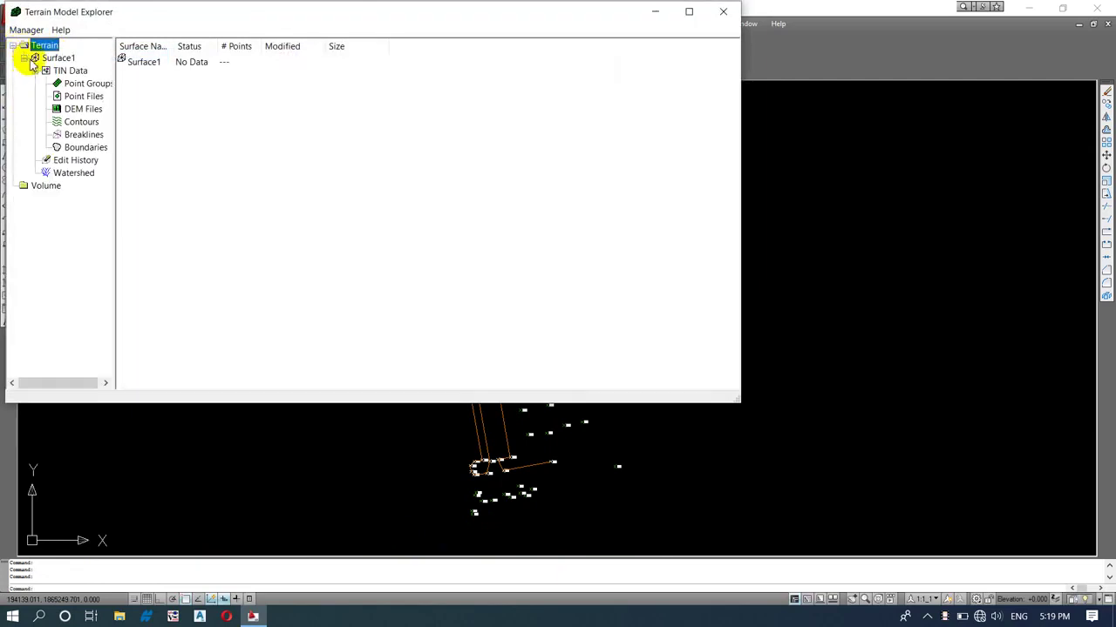
click(84, 97)
right_click(87, 103)
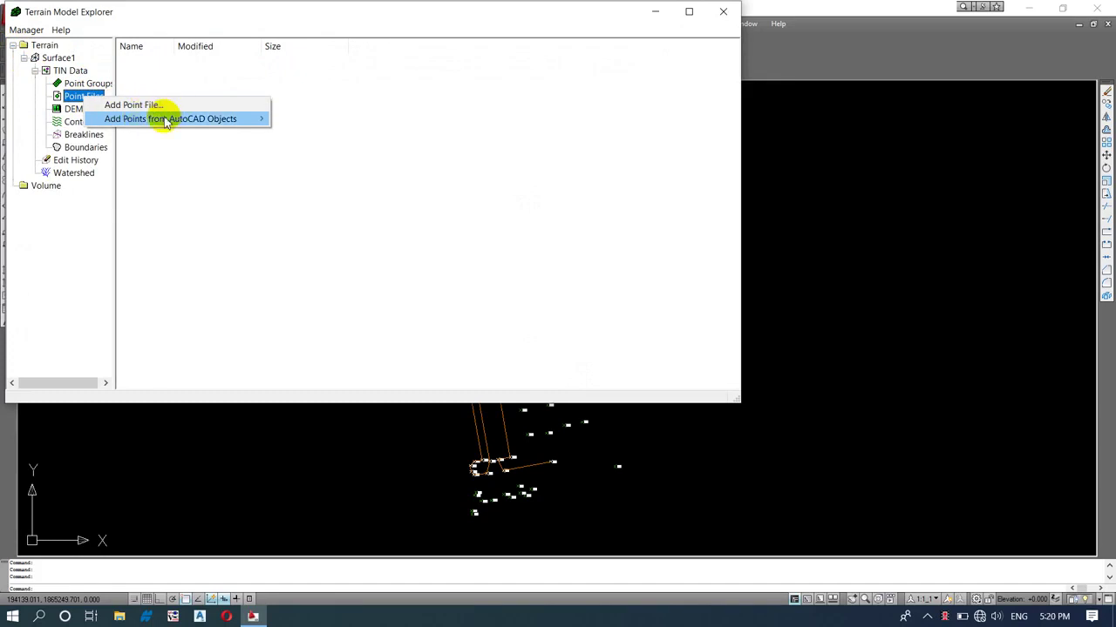
mouse_move(168, 122)
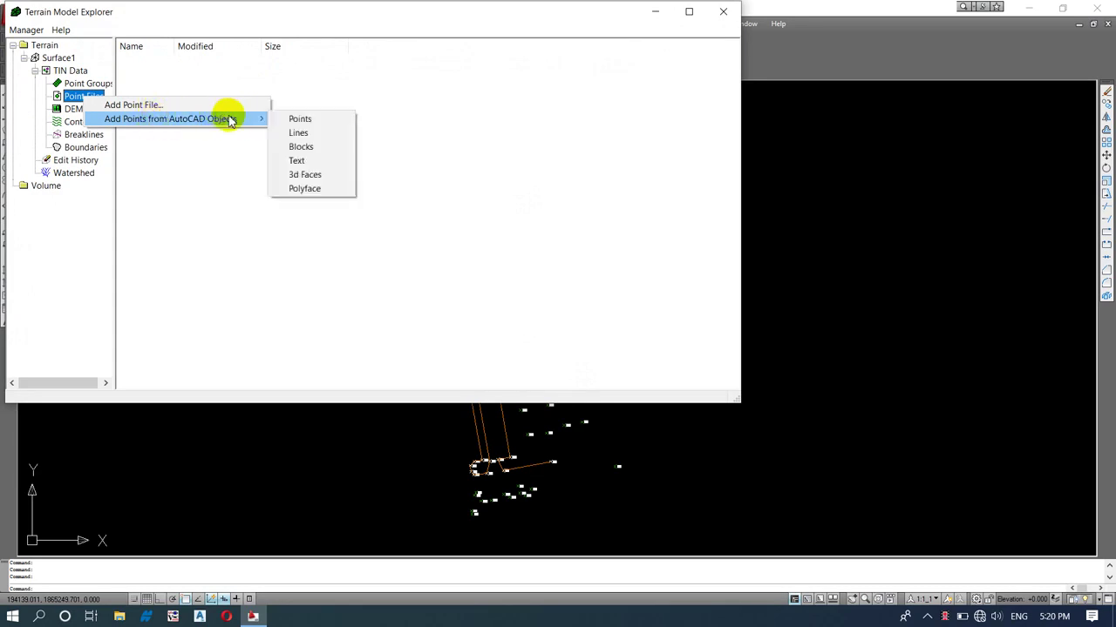
click(351, 439)
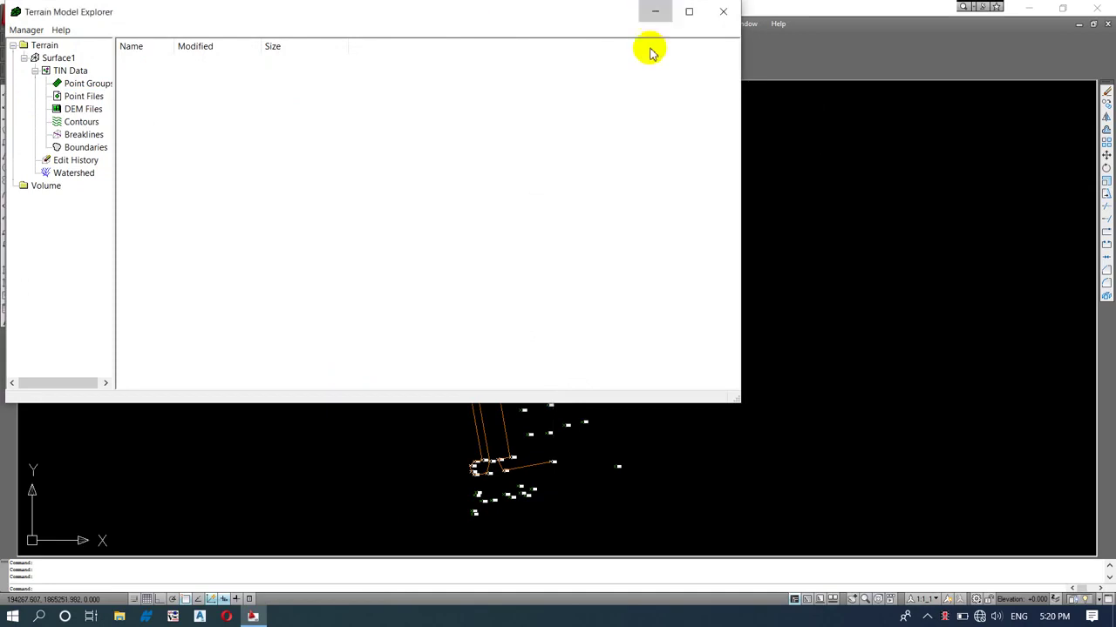
click(655, 11)
scroll(536, 340, up, 5)
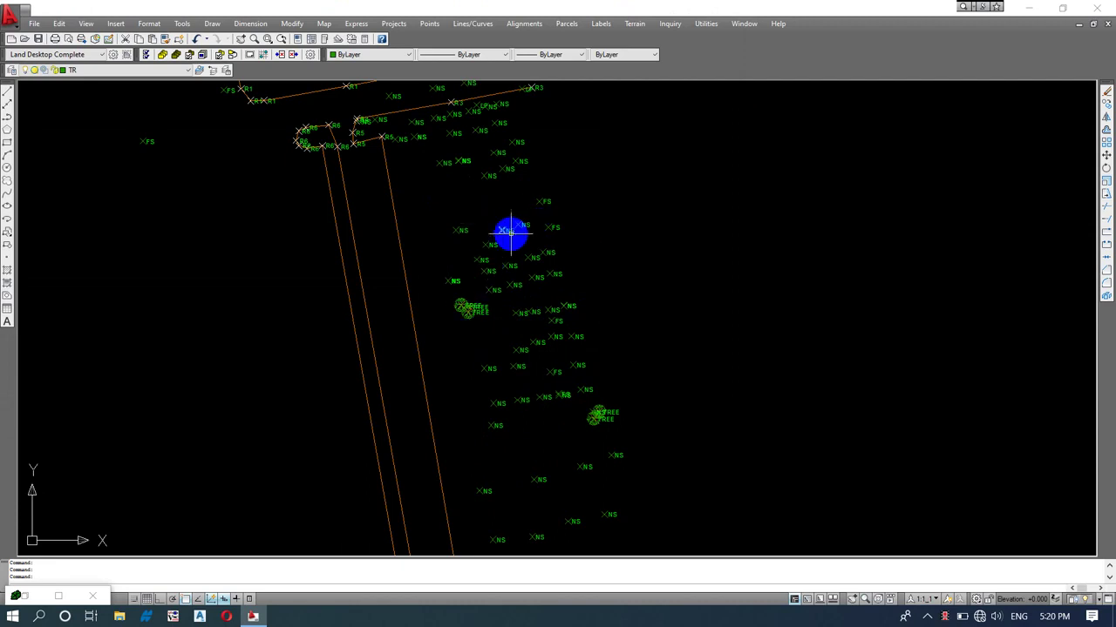
scroll(507, 305, down, 5)
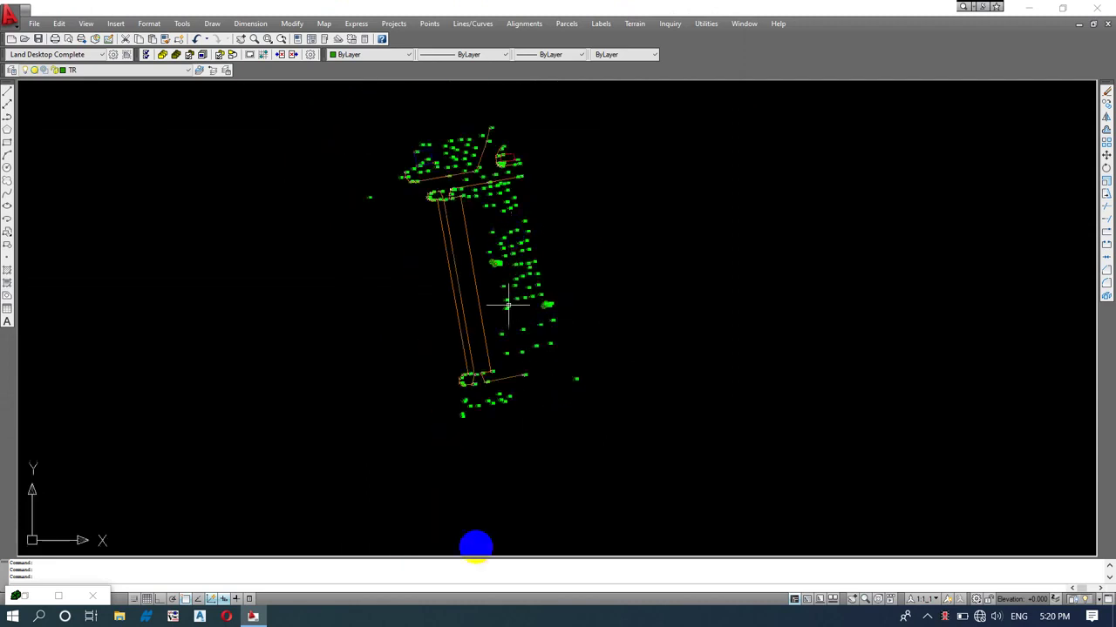
Step: Add the point file TOPO80.csv to Surface1's TIN data in PNEZD (comma delimited) format
click(63, 597)
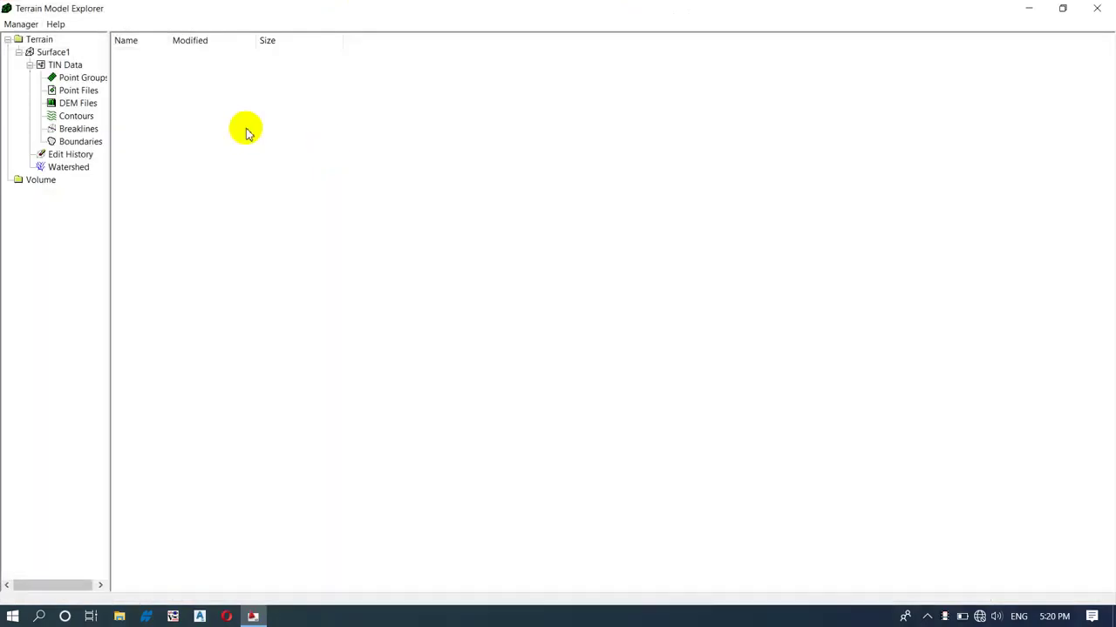
double_click(1014, 12)
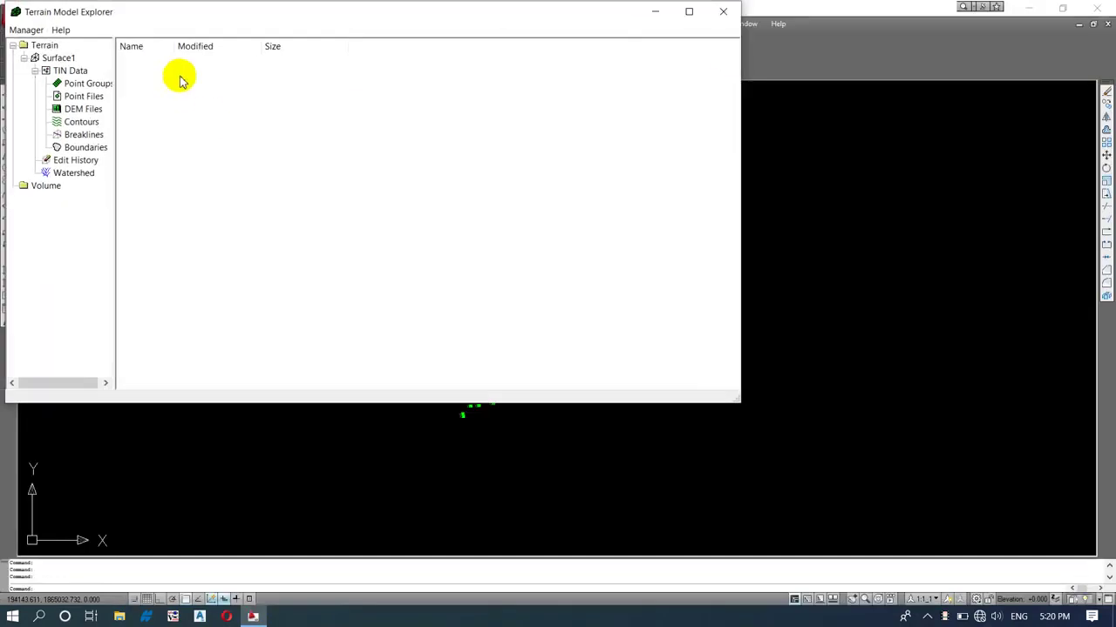
right_click(84, 103)
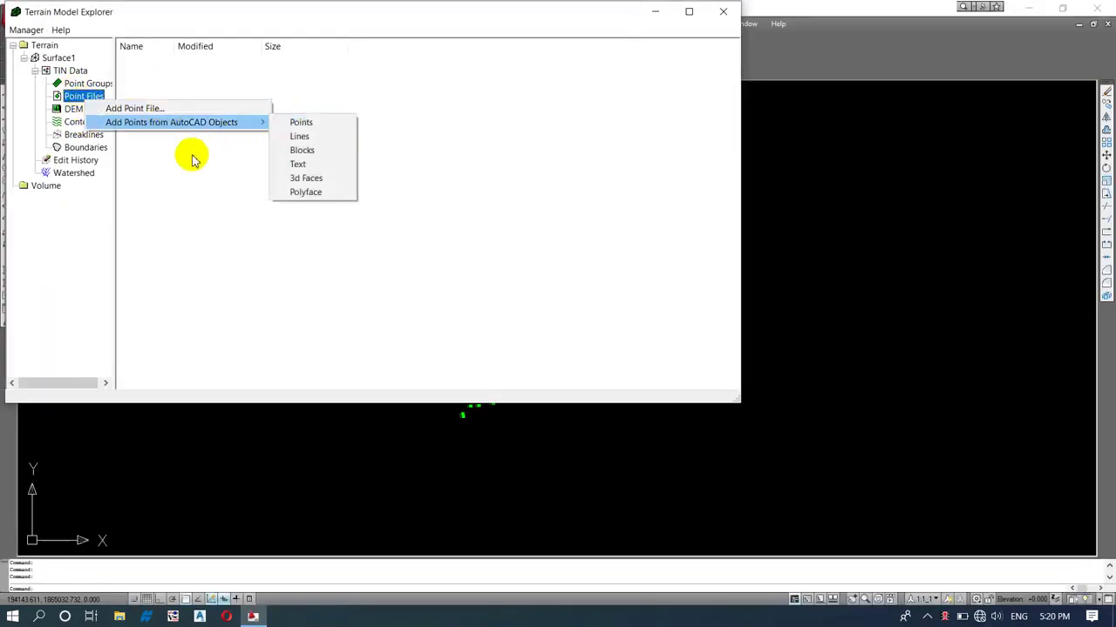
click(135, 109)
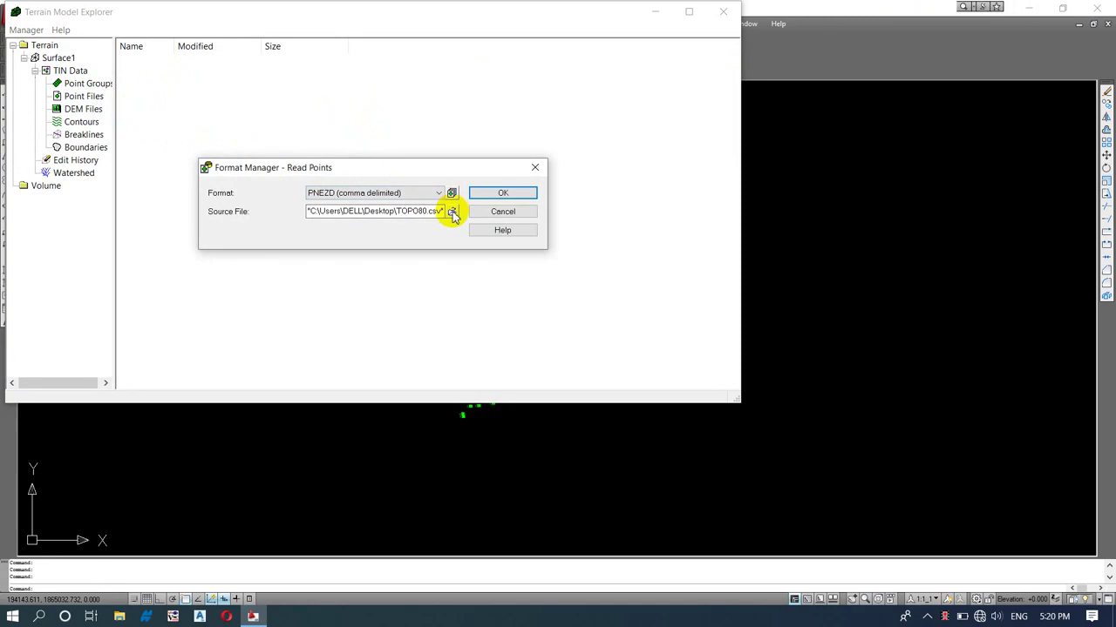
click(504, 193)
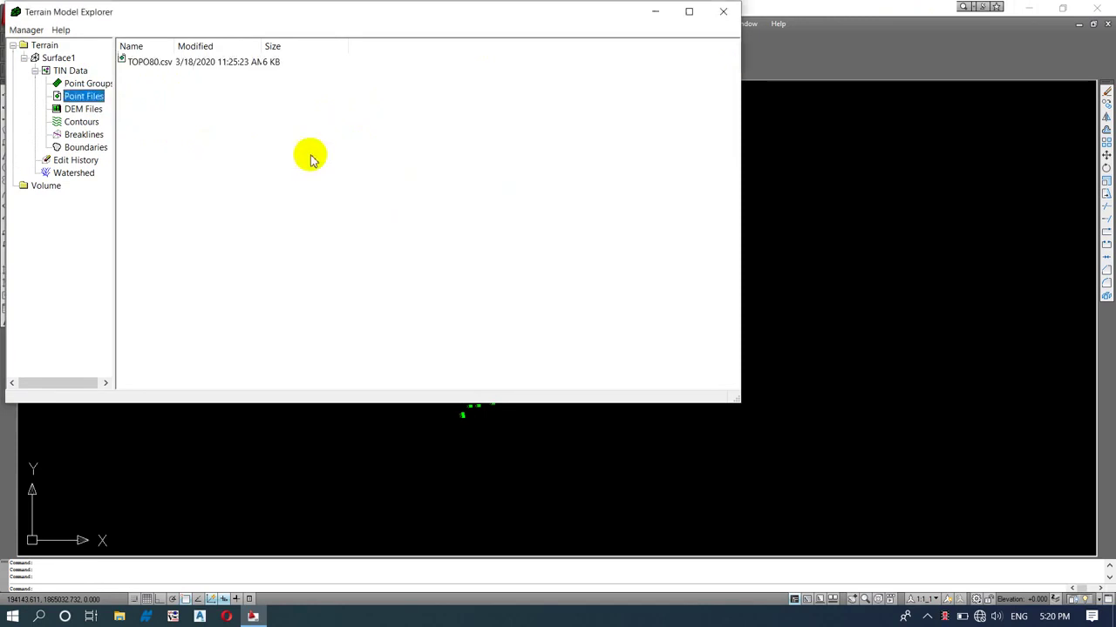
Step: Review the point file, contour and boundary entries in Surface1's TIN data
click(151, 67)
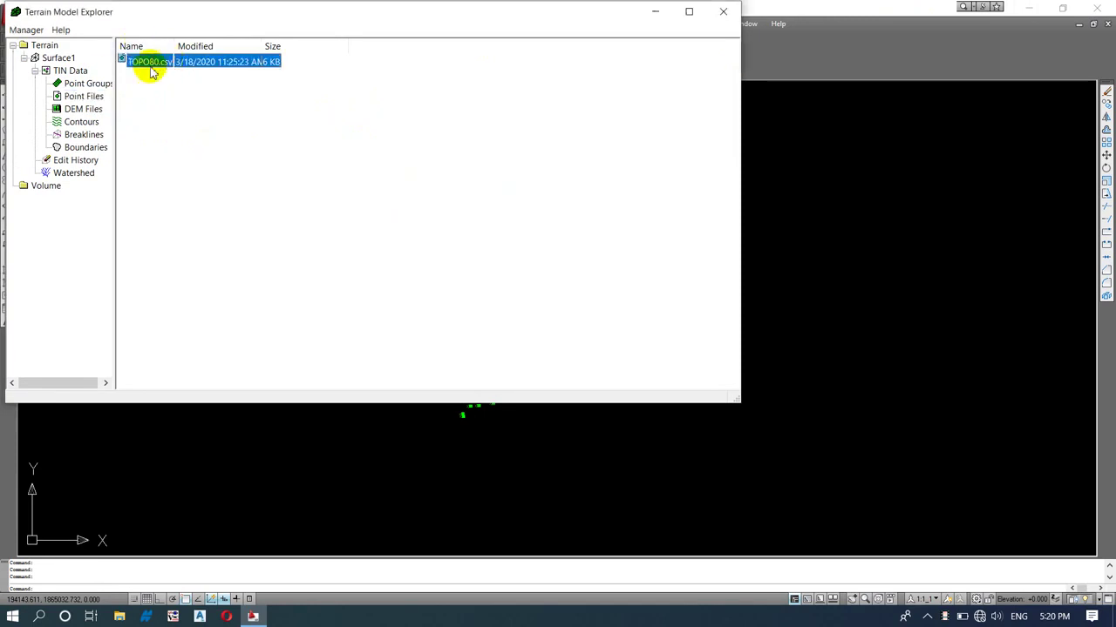
click(94, 97)
click(83, 122)
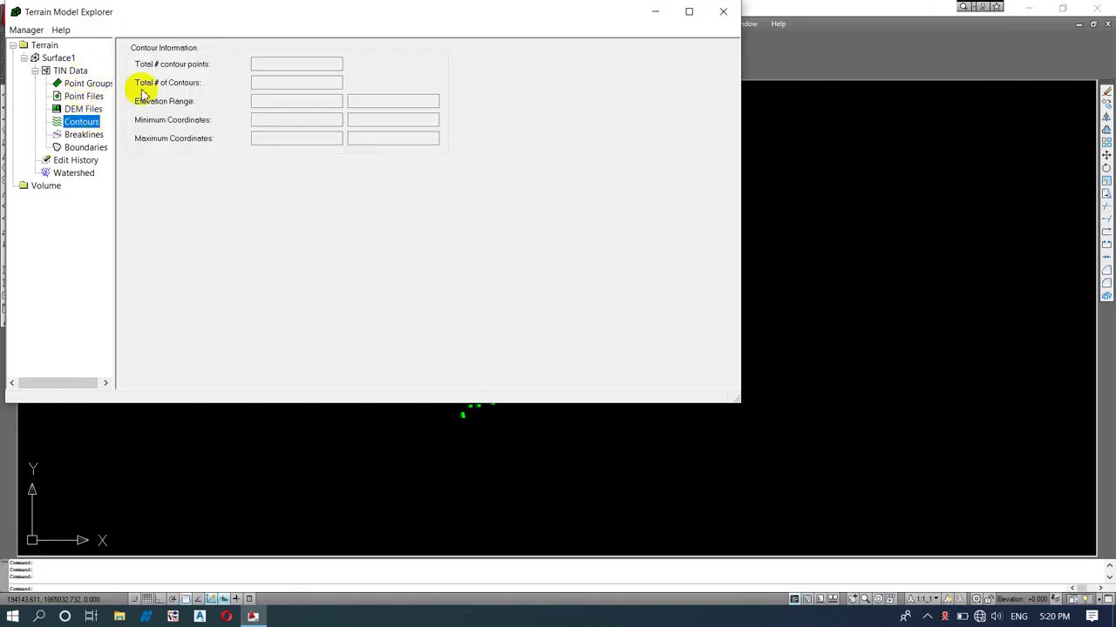
click(84, 148)
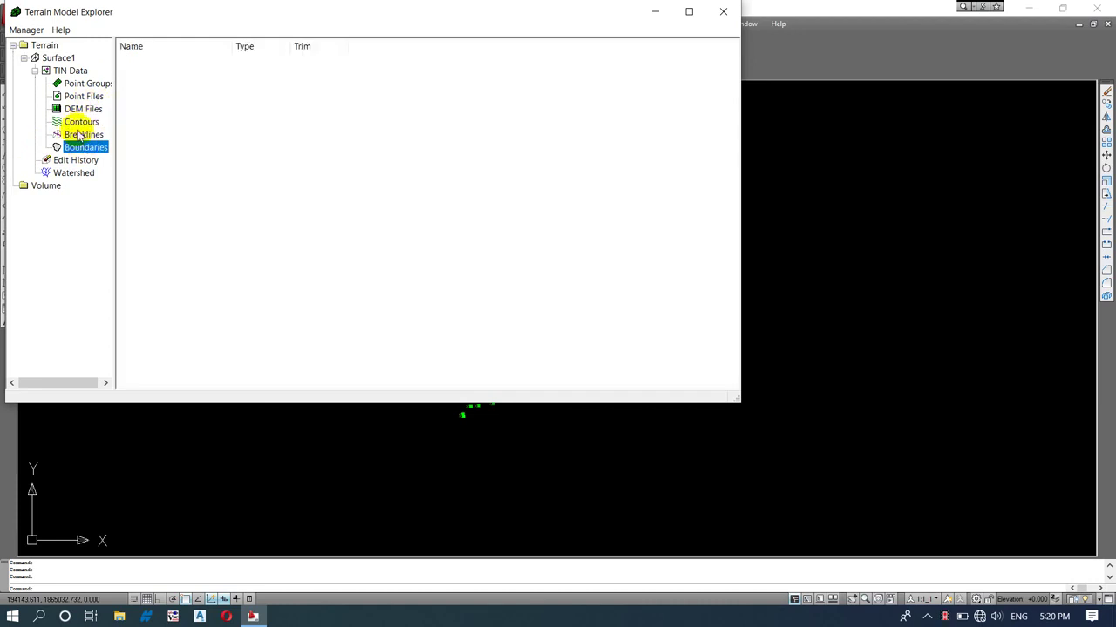
click(79, 122)
click(81, 97)
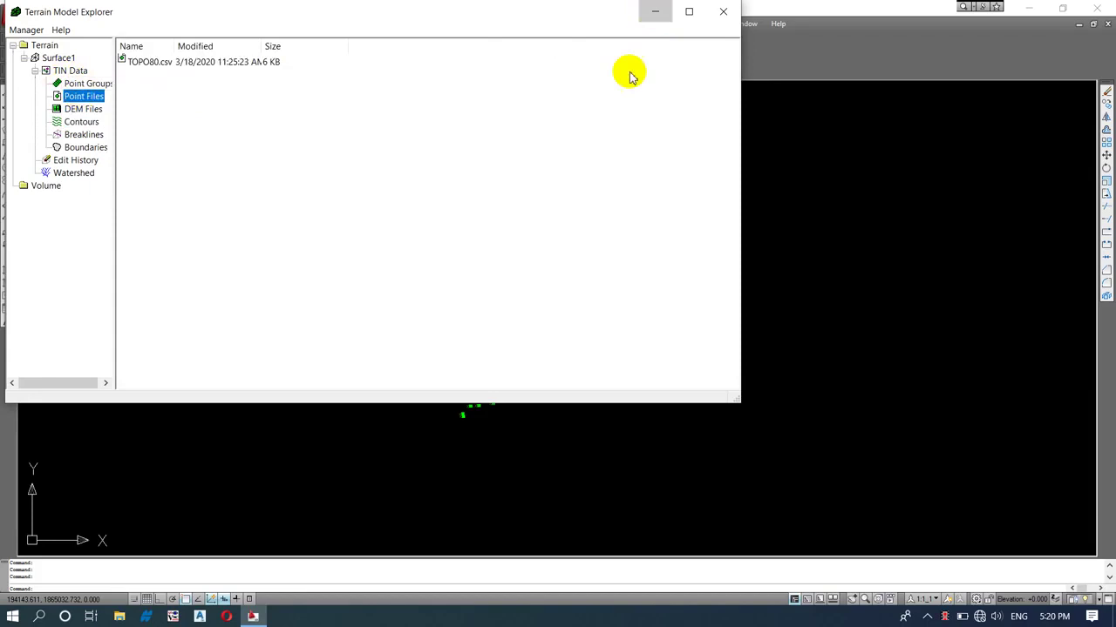
Step: Minimize the Terrain Model Explorer and examine the extent of the survey points around the roads and tree clusters
click(654, 12)
scroll(501, 357, up, 2)
scroll(493, 305, down, 5)
scroll(475, 265, up, 3)
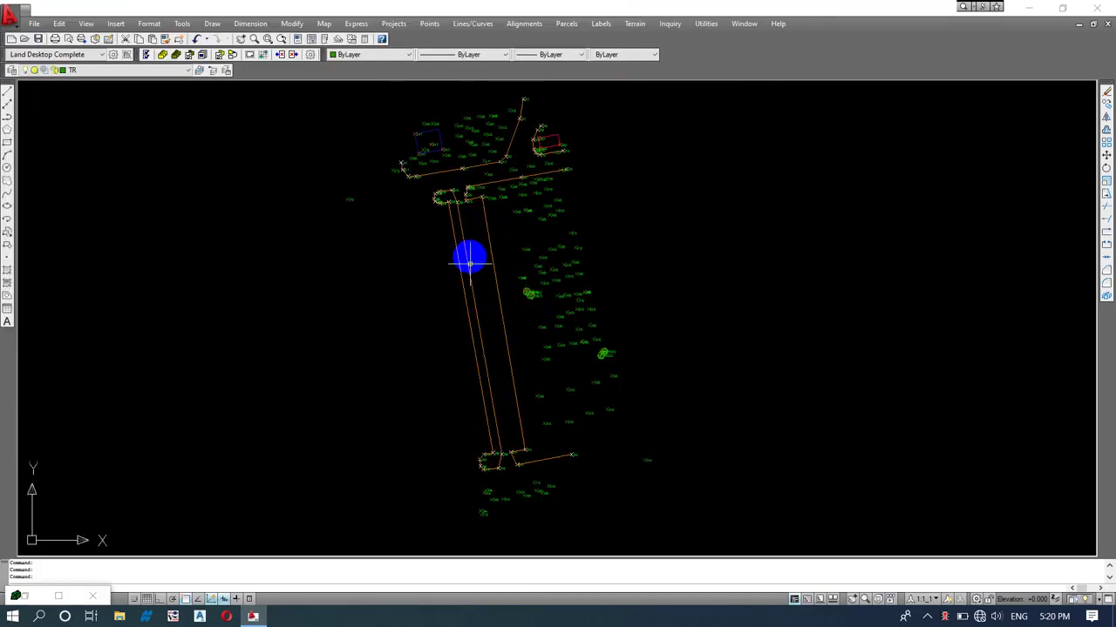
middle_drag(663, 461, 587, 374)
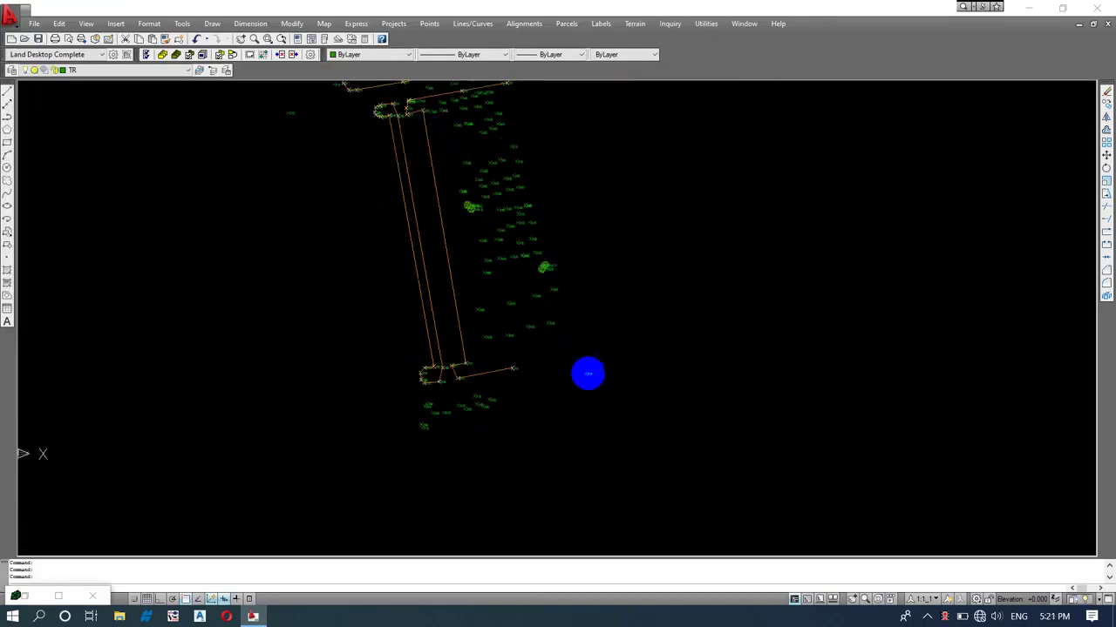
scroll(585, 378, up, 4)
scroll(421, 413, down, 4)
scroll(396, 417, up, 3)
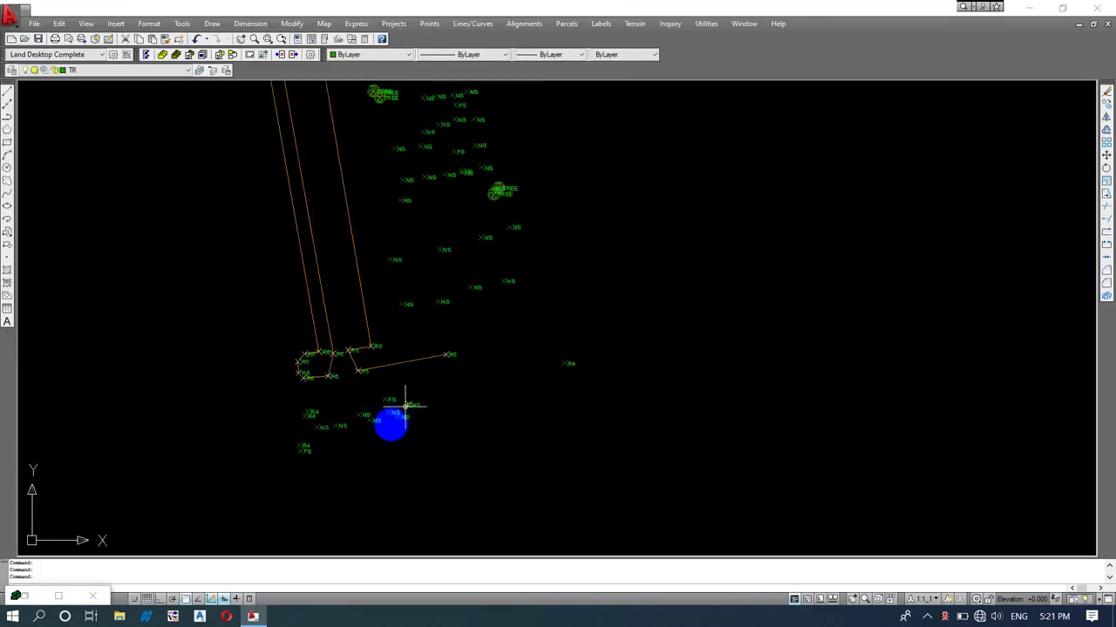
scroll(484, 348, down, 3)
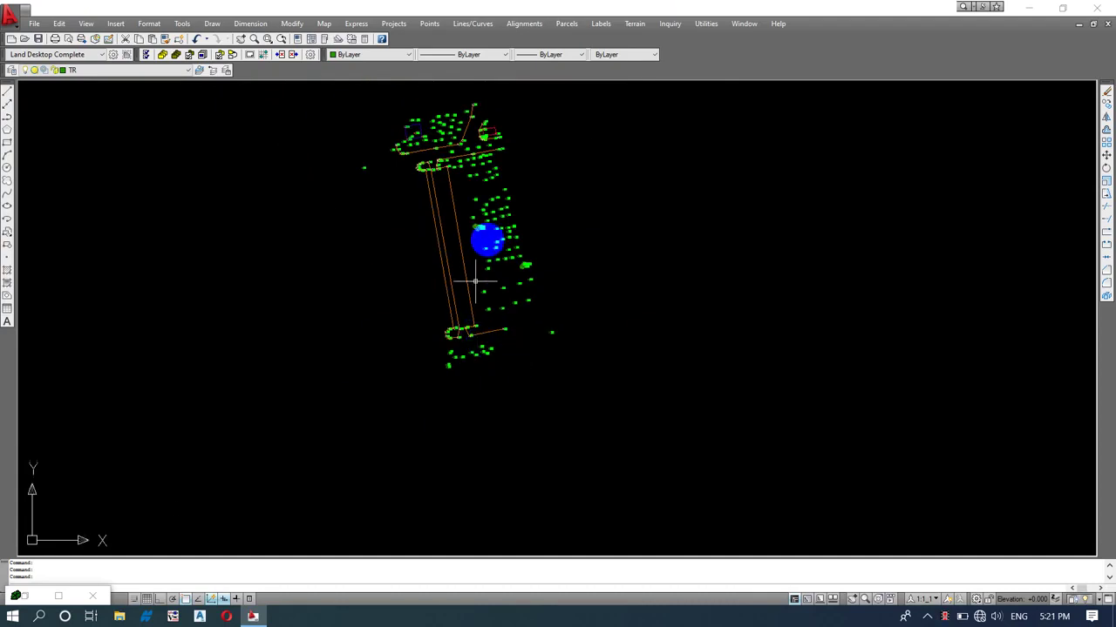
scroll(453, 234, up, 3)
scroll(448, 227, down, 3)
scroll(438, 225, up, 2)
scroll(437, 224, up, 2)
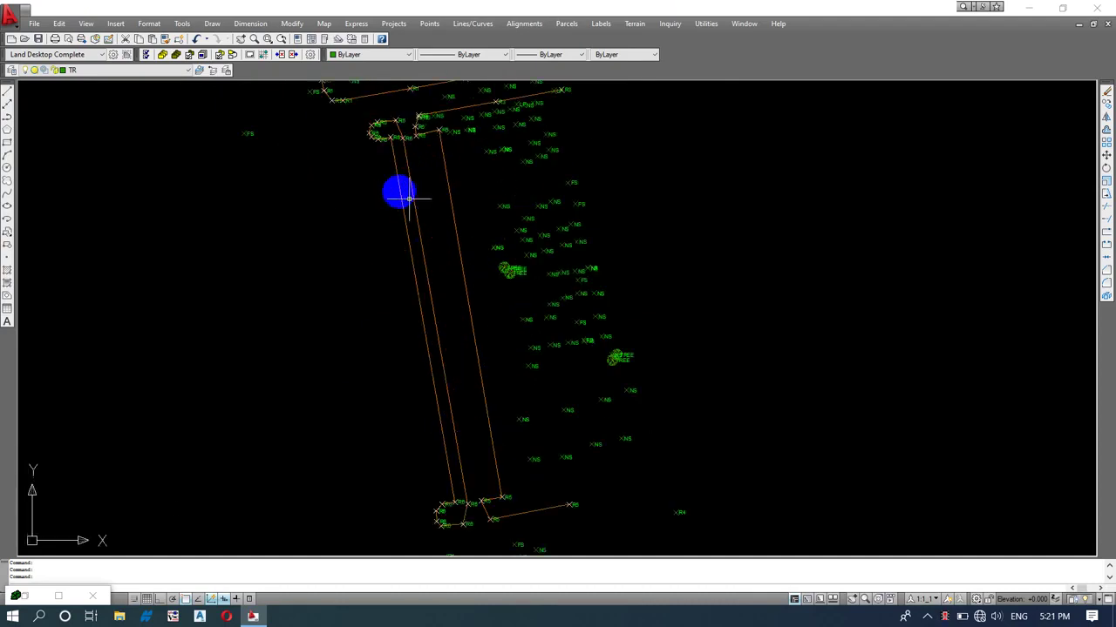
Step: Examine the road polylines and the overall extent of the survey points
click(407, 176)
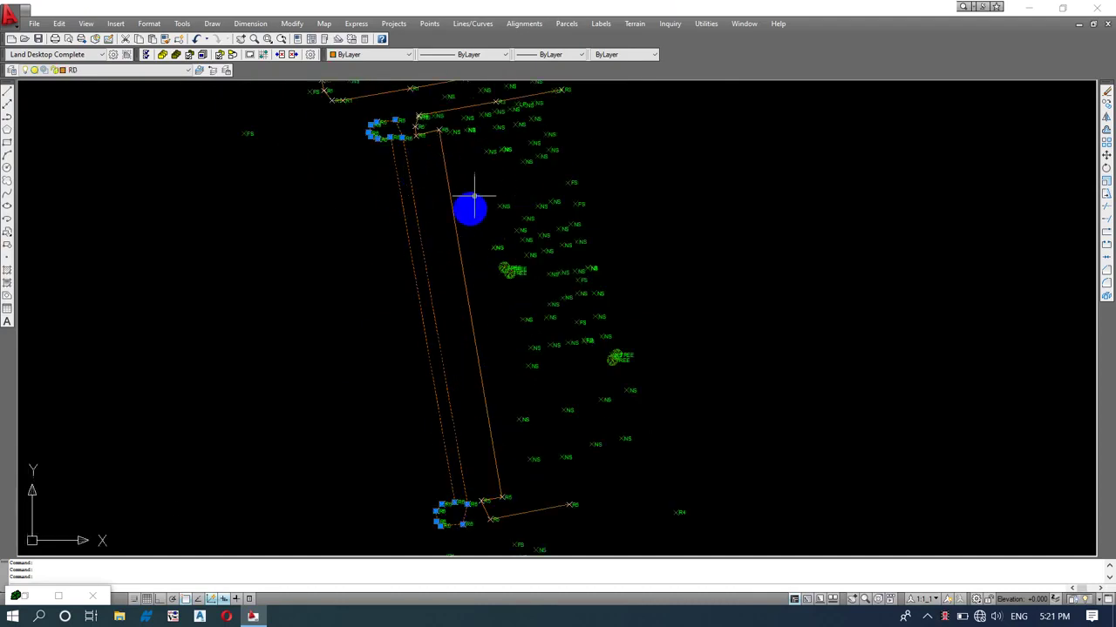
click(453, 201)
click(515, 267)
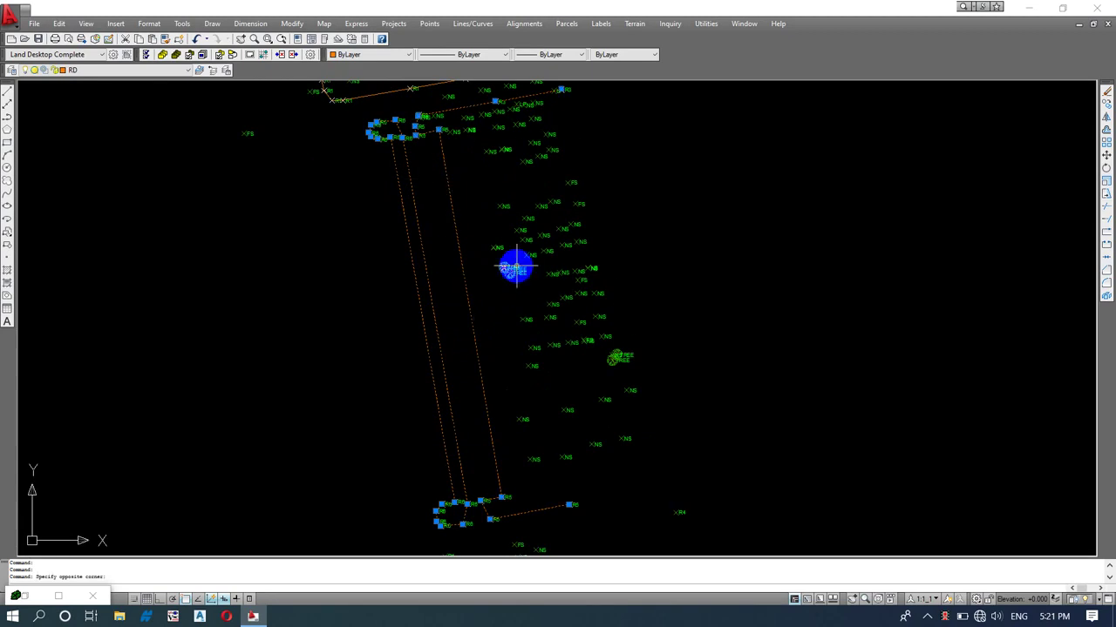
key(Escape)
key(Escape)
key(Escape)
scroll(515, 267, down, 5)
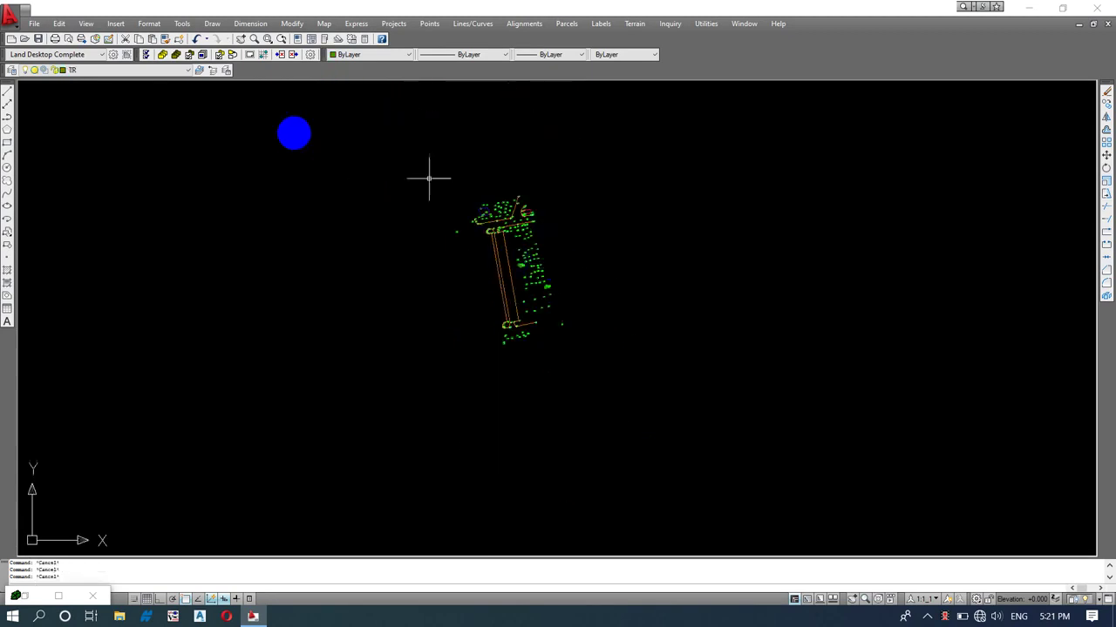
scroll(425, 225, up, 4)
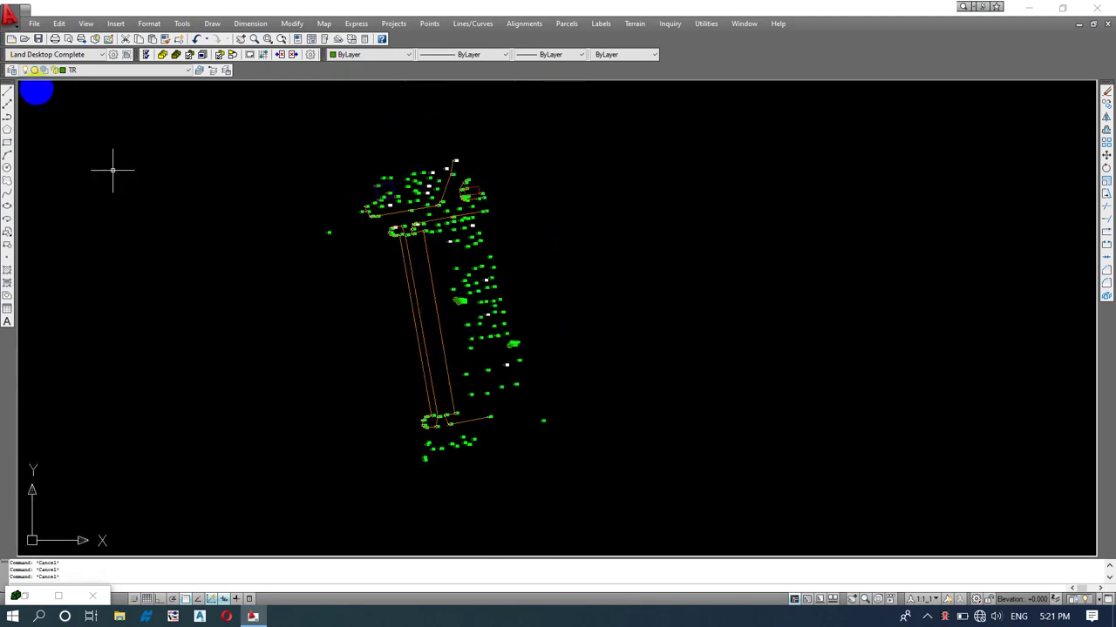
Step: Start a boundary polyline at the southernmost FS point and carry it east to the outlying R4 point
click(7, 123)
scroll(463, 354, up, 5)
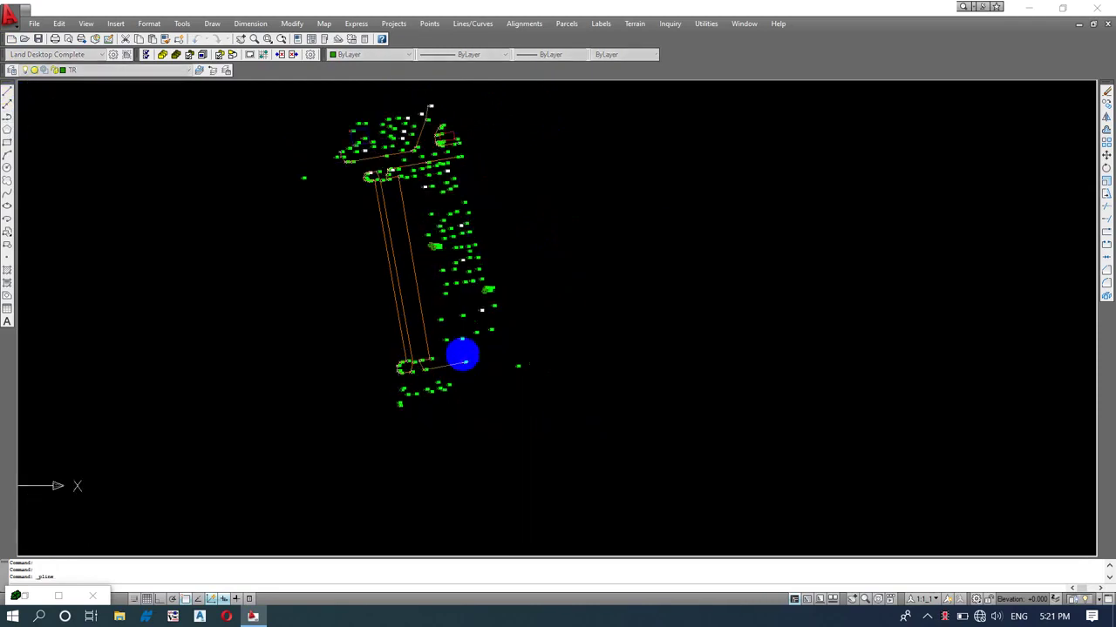
scroll(366, 419, up, 3)
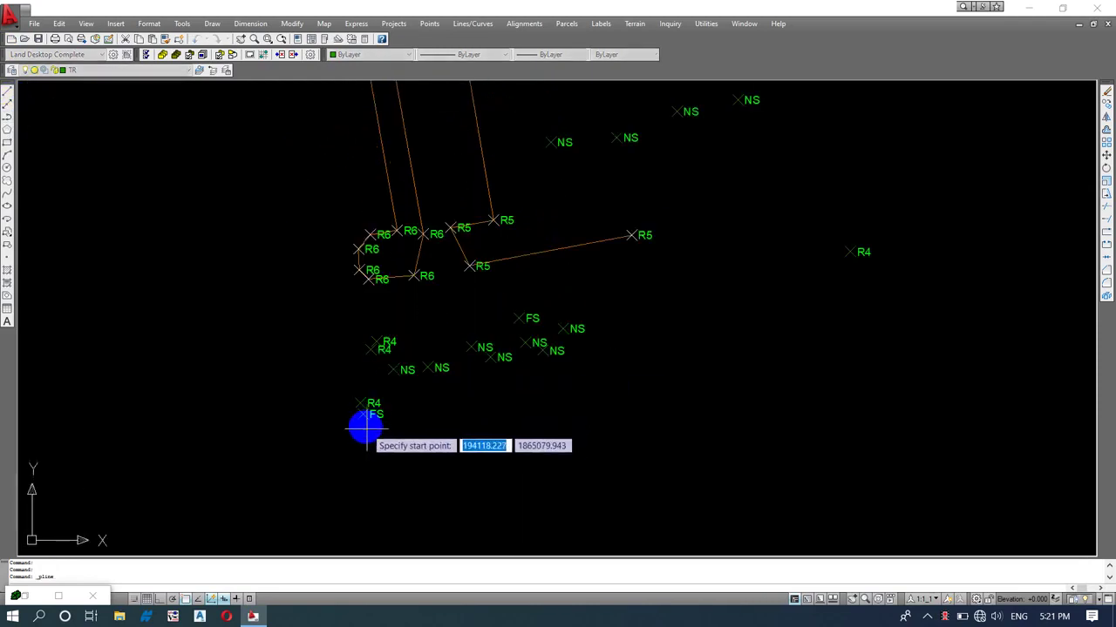
click(364, 416)
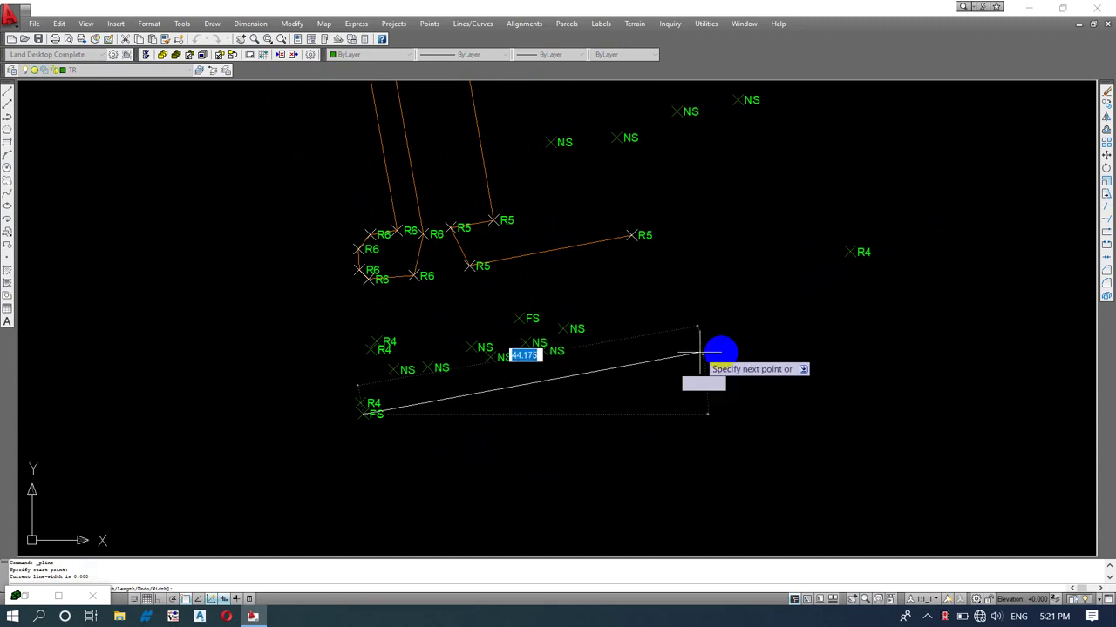
click(700, 353)
click(850, 254)
scroll(852, 428, down, 3)
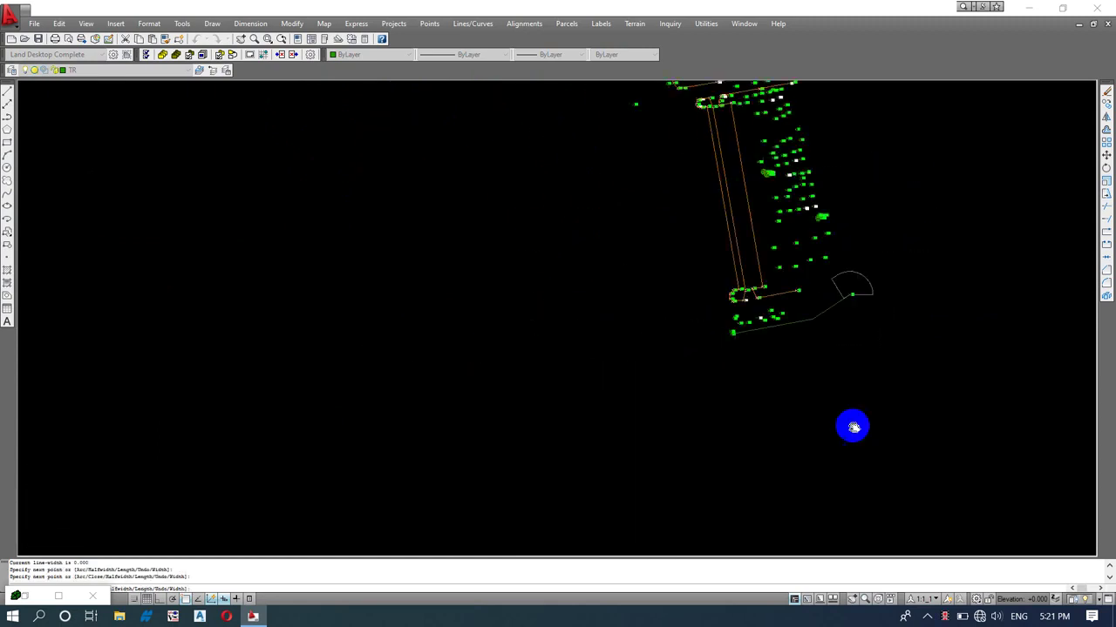
Step: Continue the boundary polyline north along the eastern edge of the survey points, past the R3, R2 and BD points
scroll(854, 391, up, 2)
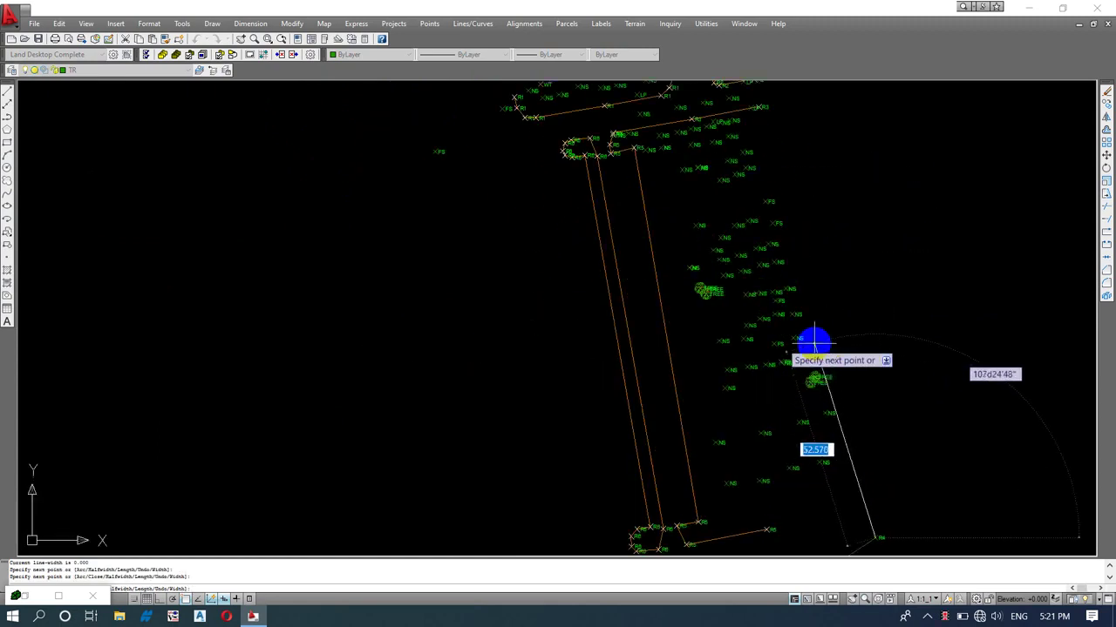
click(790, 288)
mouse_move(769, 175)
middle_down()
mouse_move(780, 250)
mouse_move(762, 209)
middle_up()
scroll(760, 203, up, 3)
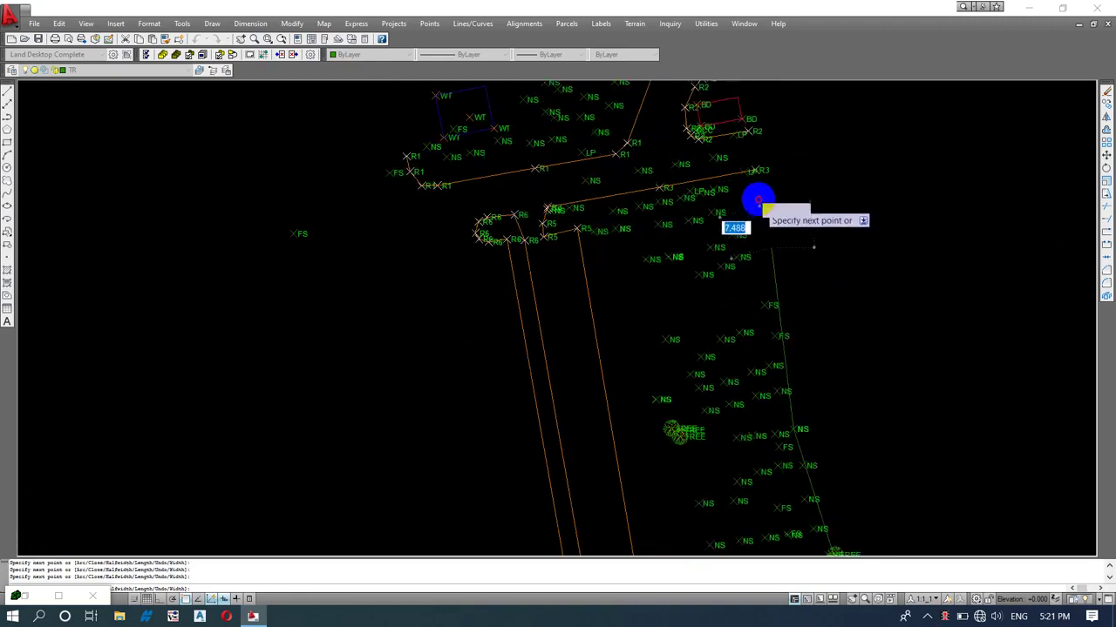
middle_drag(773, 124, 825, 334)
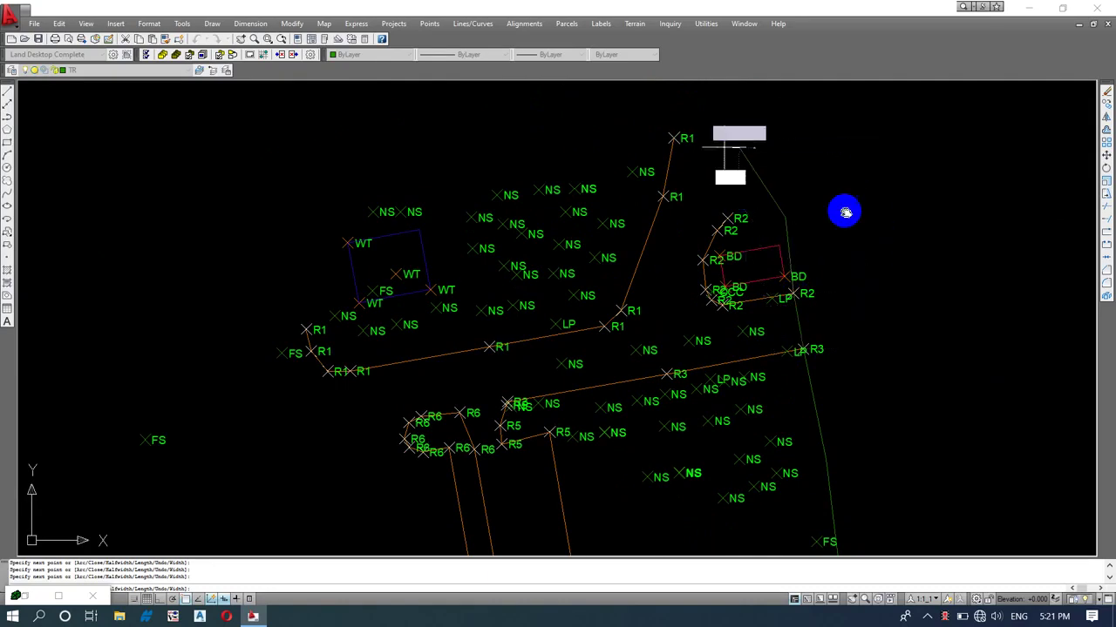
middle_drag(697, 126, 863, 180)
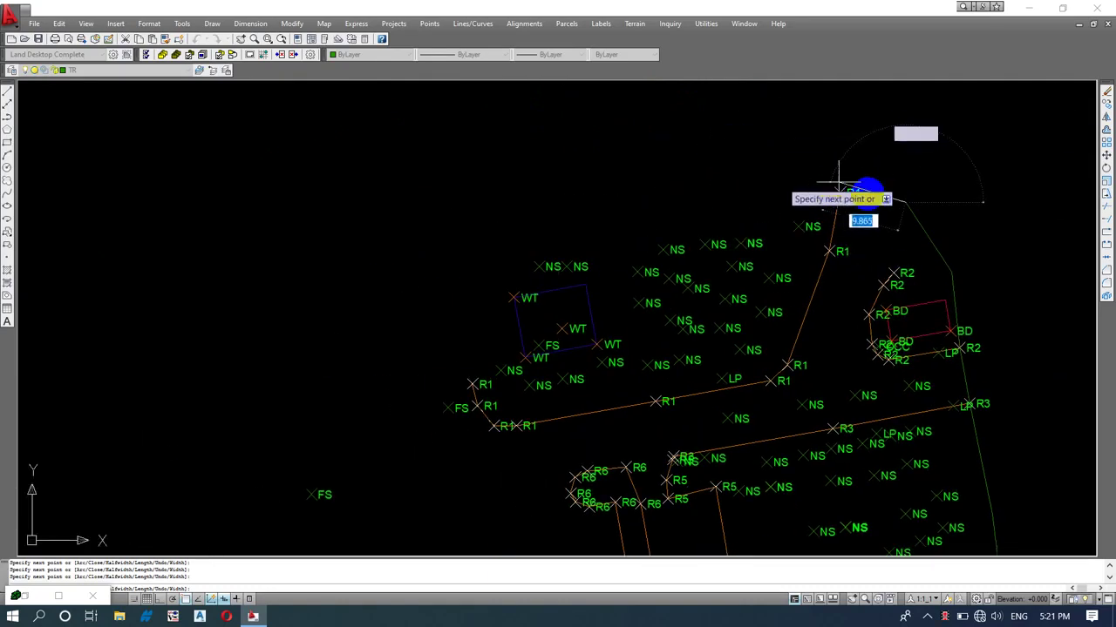
Step: Carry the boundary through the northernmost R1 point and along the northwestern NS and WT points to the FS point beside R1
click(840, 192)
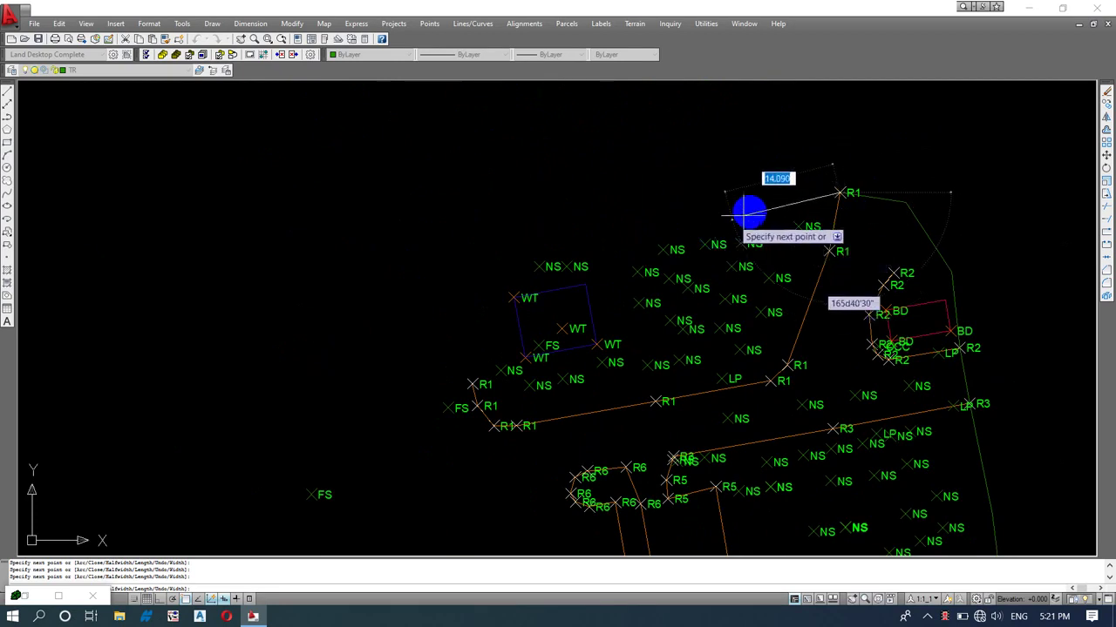
click(534, 263)
scroll(533, 232, up, 2)
click(517, 235)
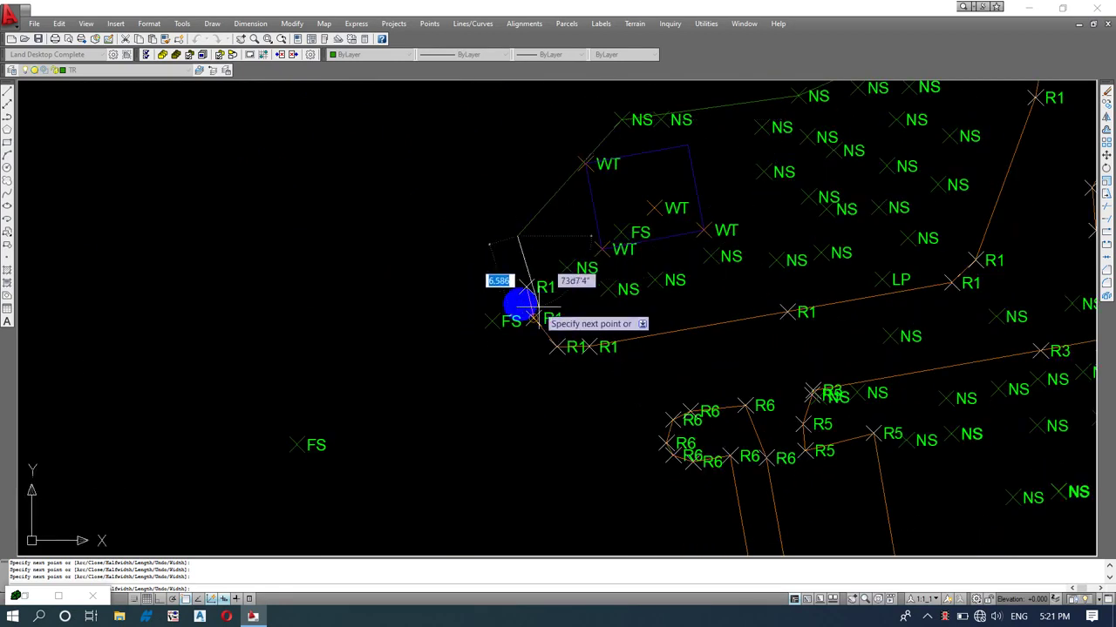
click(494, 321)
Step: Extend the boundary southeast from the FS point to the R6 loop at the north end of the long road
scroll(598, 180, down, 4)
scroll(572, 227, up, 4)
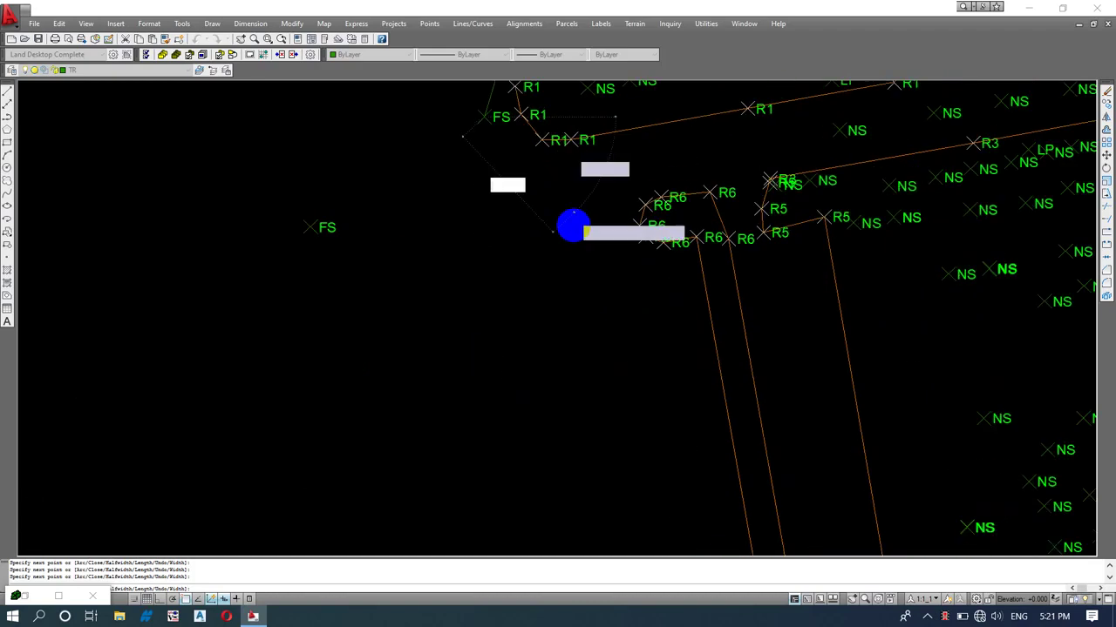
scroll(587, 238, down, 2)
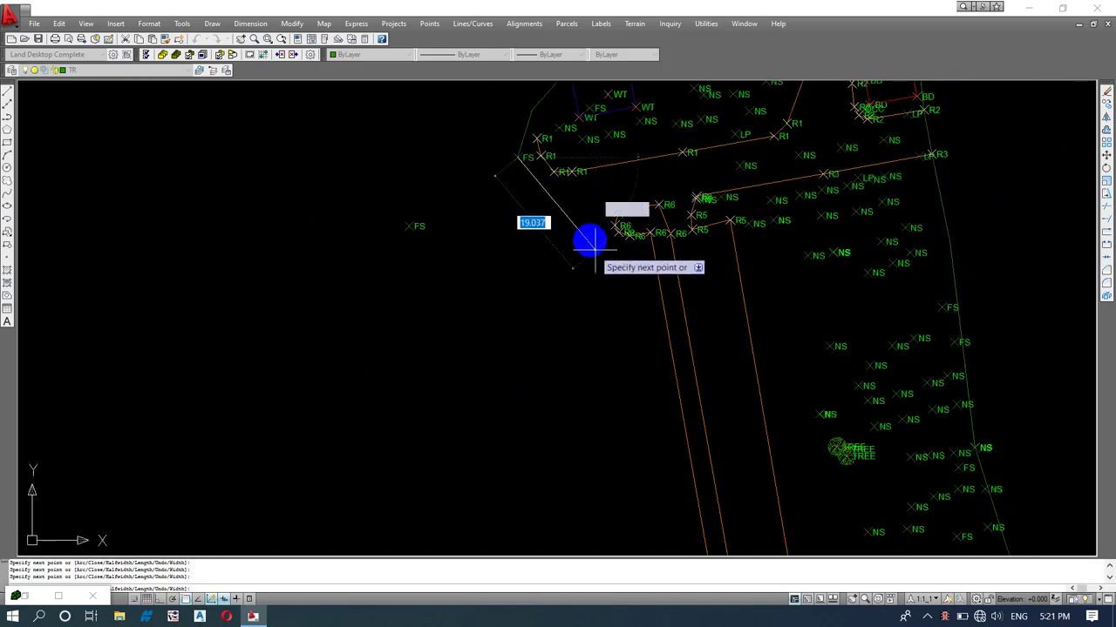
click(560, 190)
scroll(567, 192, up, 3)
scroll(693, 196, down, 4)
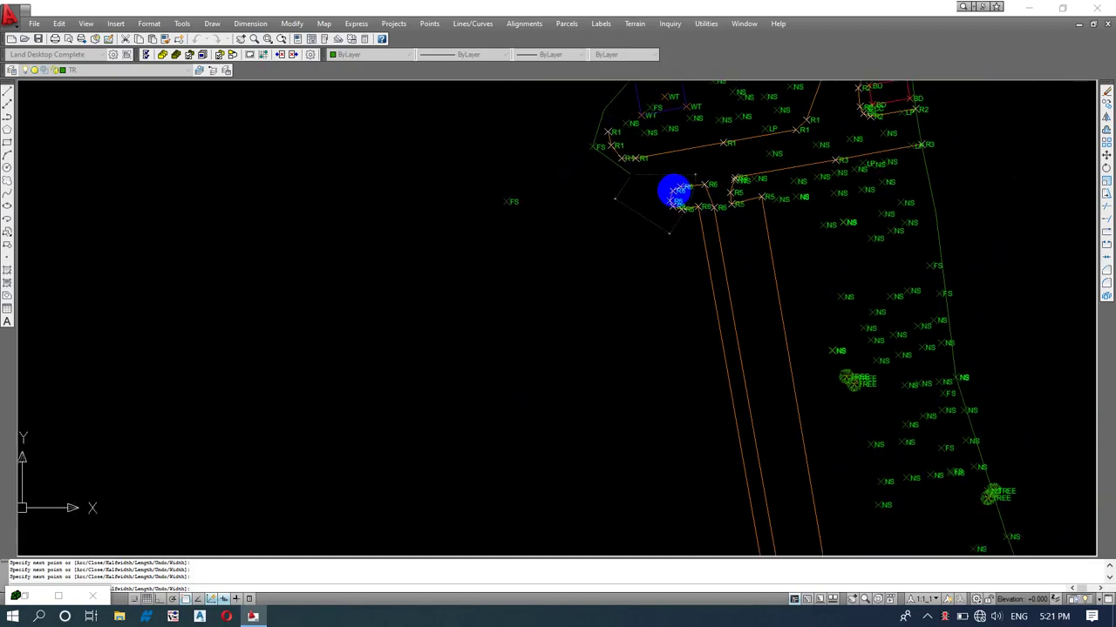
scroll(670, 195, up, 5)
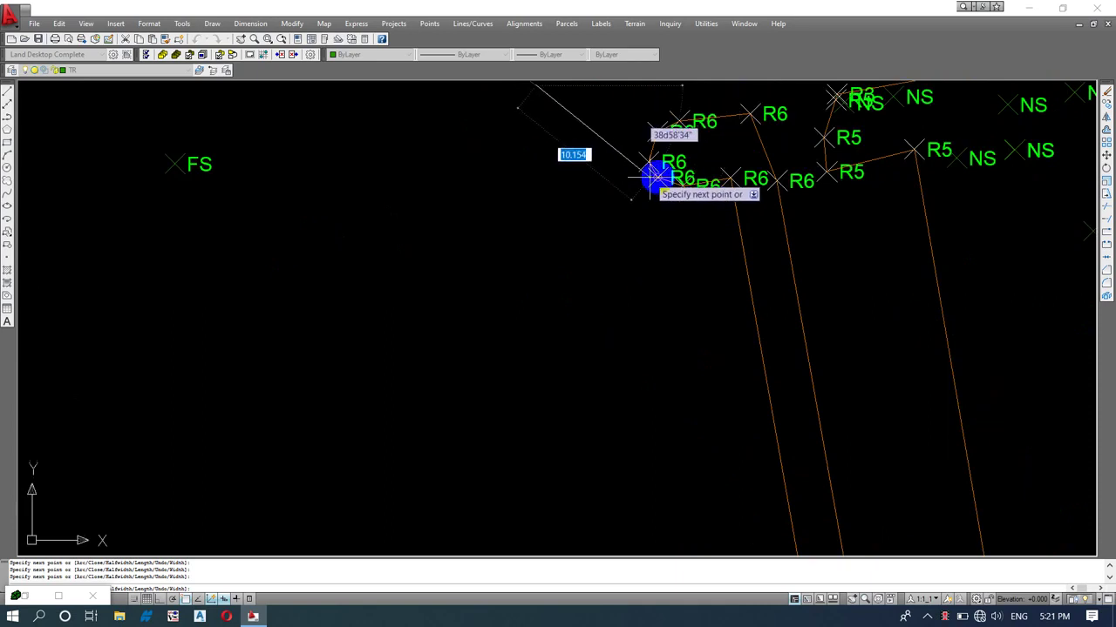
click(655, 177)
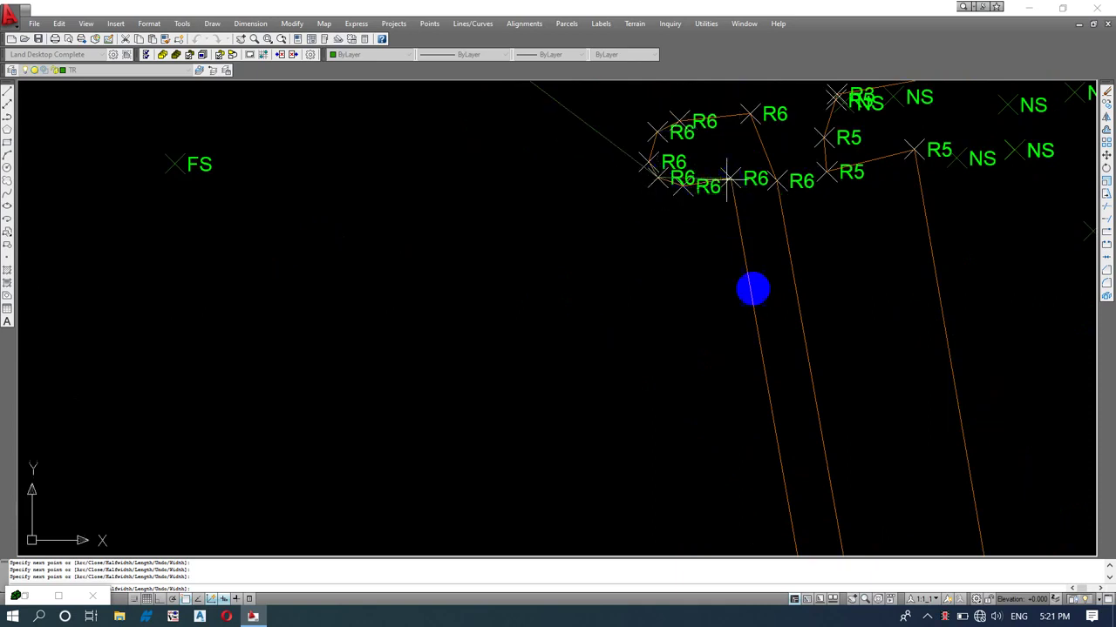
Step: Run the boundary down the western R6 road edge and around the outer side of the southern R6 loop
scroll(772, 358, down, 4)
scroll(728, 237, up, 2)
scroll(723, 174, down, 3)
scroll(740, 270, up, 5)
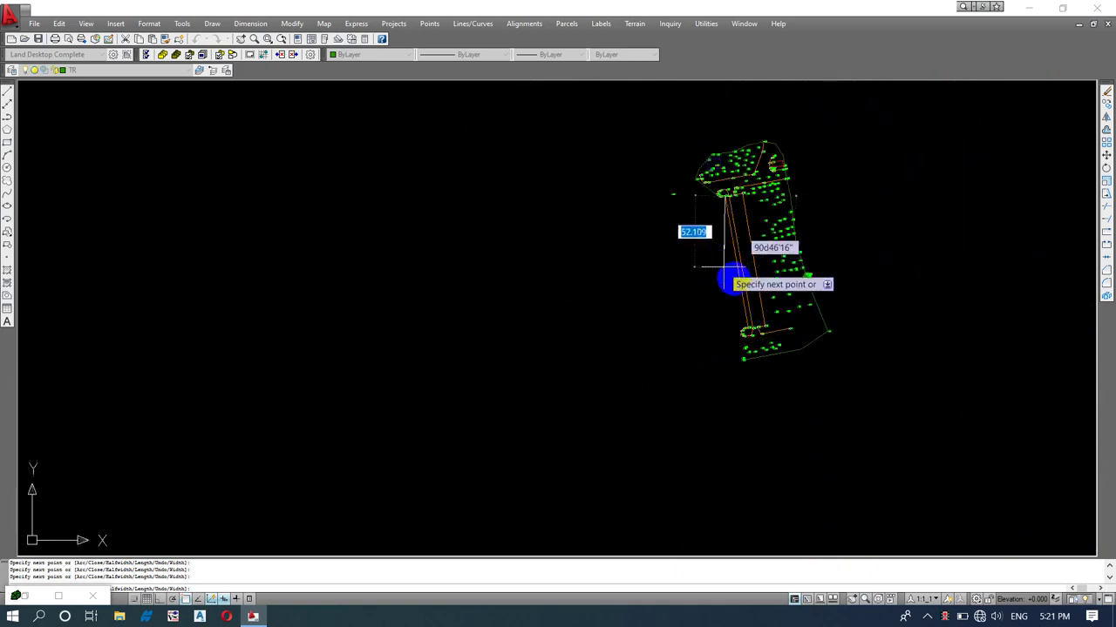
scroll(735, 241, up, 3)
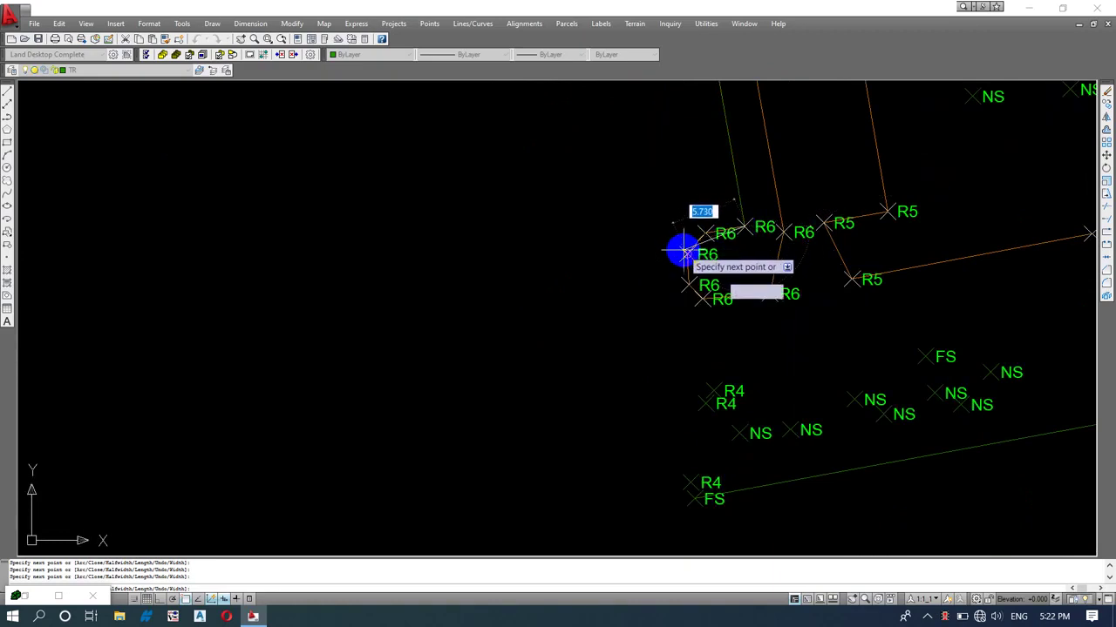
key(Return)
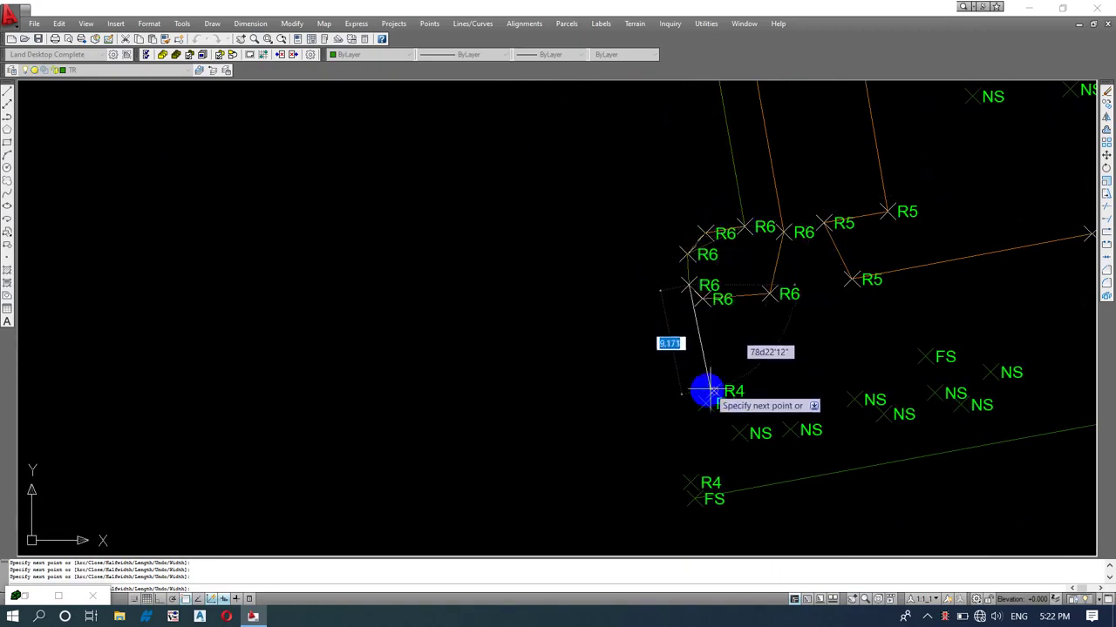
Step: Curve the boundary west around the southern R4 points and finish it back at the starting FS point
click(665, 331)
click(658, 364)
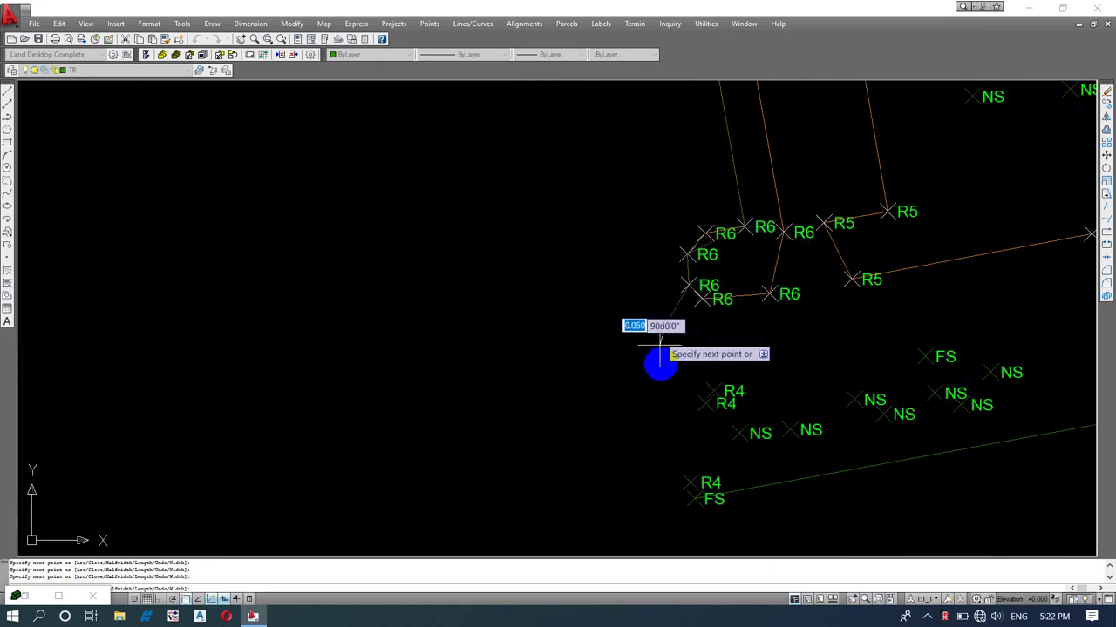
click(673, 410)
click(693, 451)
click(694, 498)
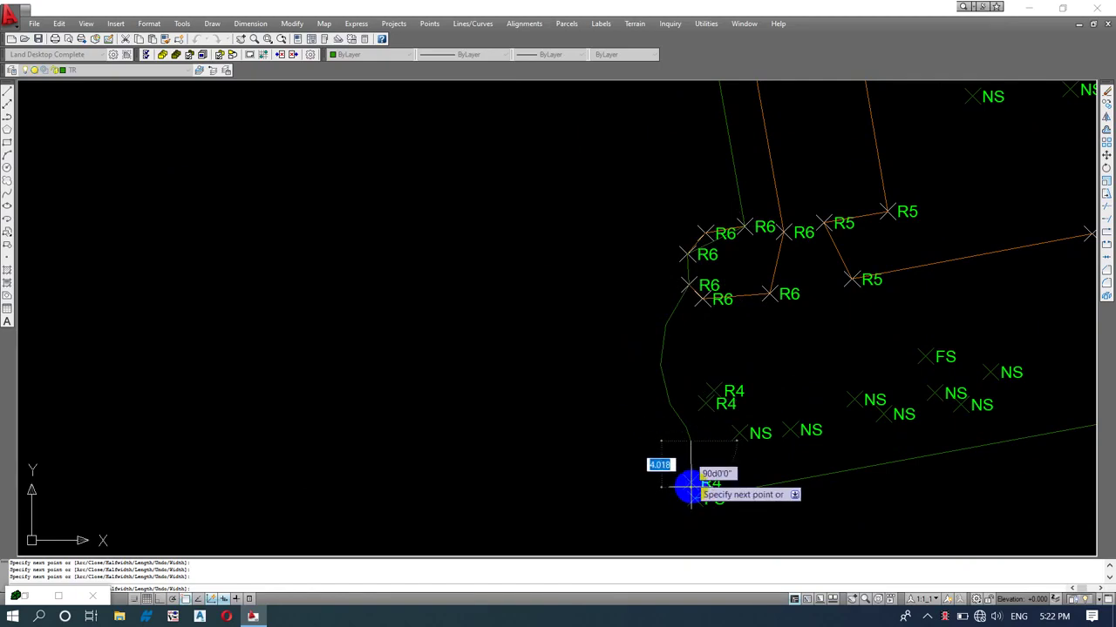
scroll(758, 488, up, 3)
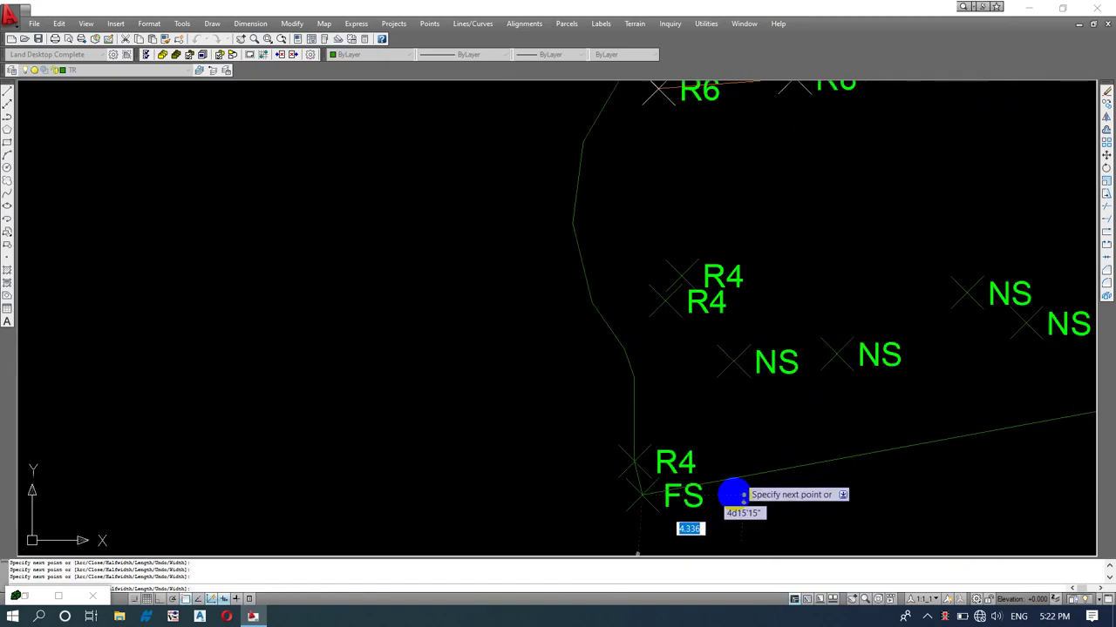
key(Escape)
click(745, 475)
key(Escape)
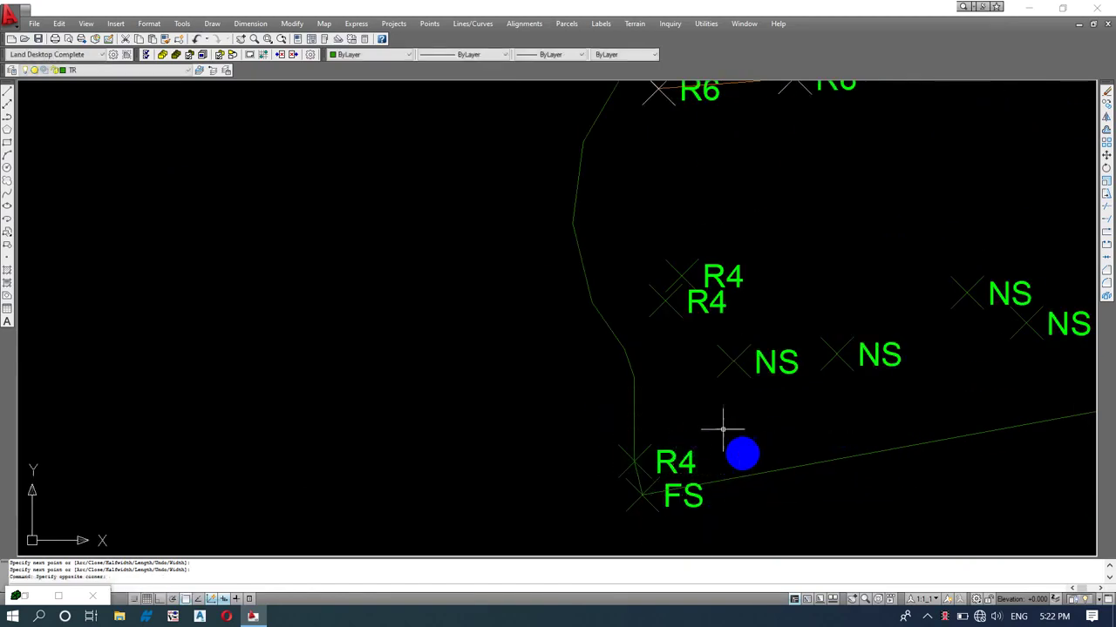
Step: Change the color of the boundary polyline to magenta
click(794, 467)
click(787, 463)
scroll(787, 410, down, 2)
scroll(785, 401, down, 5)
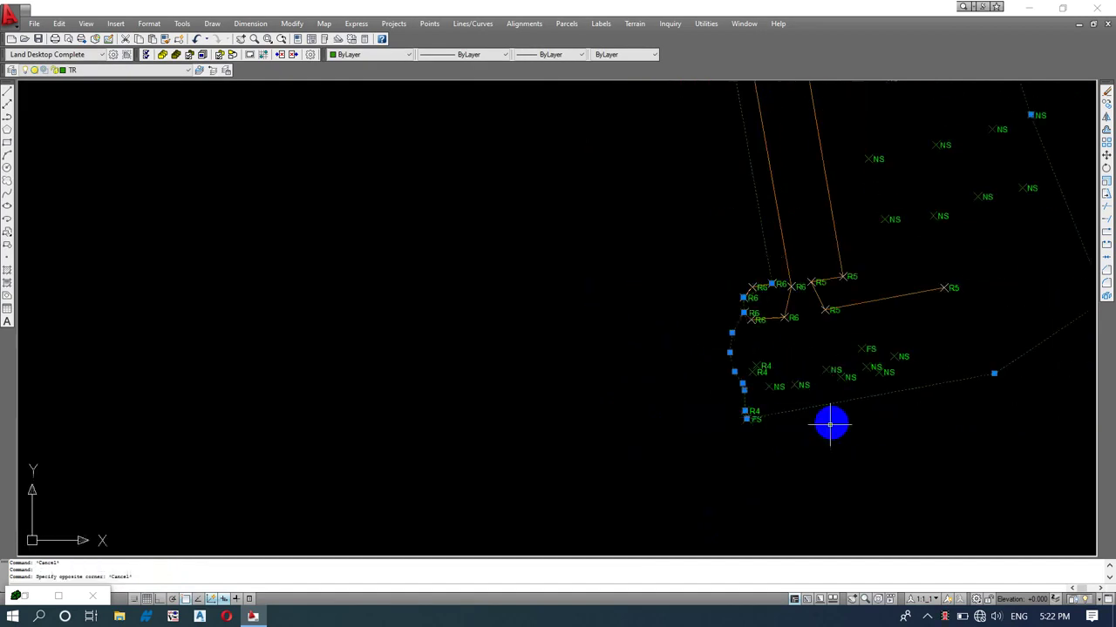
key(Escape)
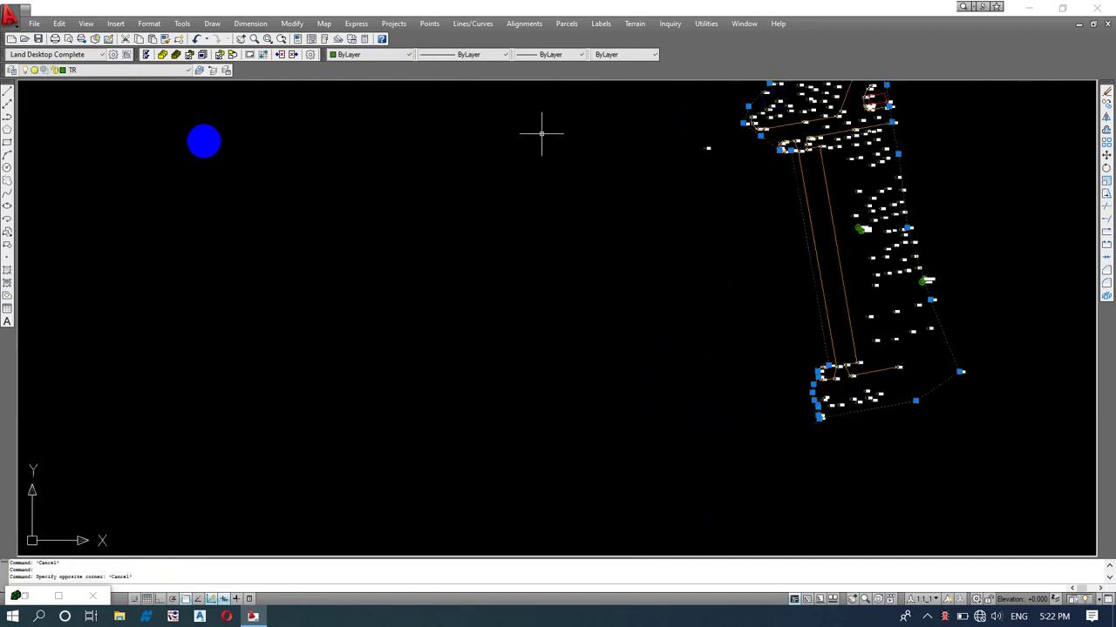
click(408, 54)
click(351, 133)
key(Escape)
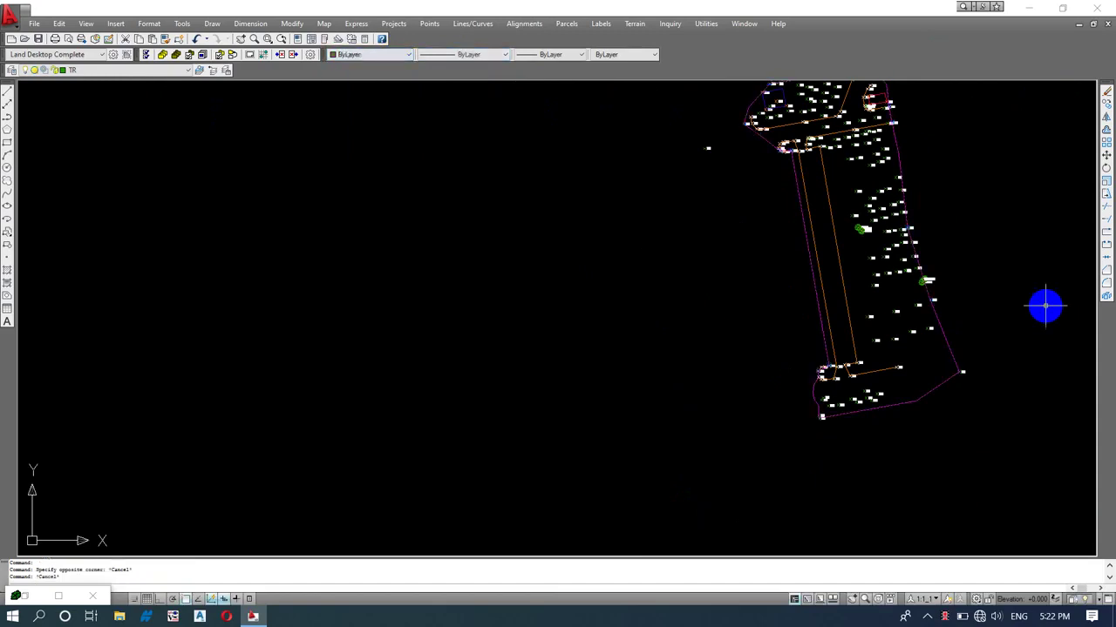
Step: Inspect the boundary outline around the survey points and restore the Terrain Model Explorer
middle_drag(1045, 305, 622, 448)
scroll(488, 296, up, 3)
scroll(523, 296, down, 3)
middle_drag(526, 505, 631, 351)
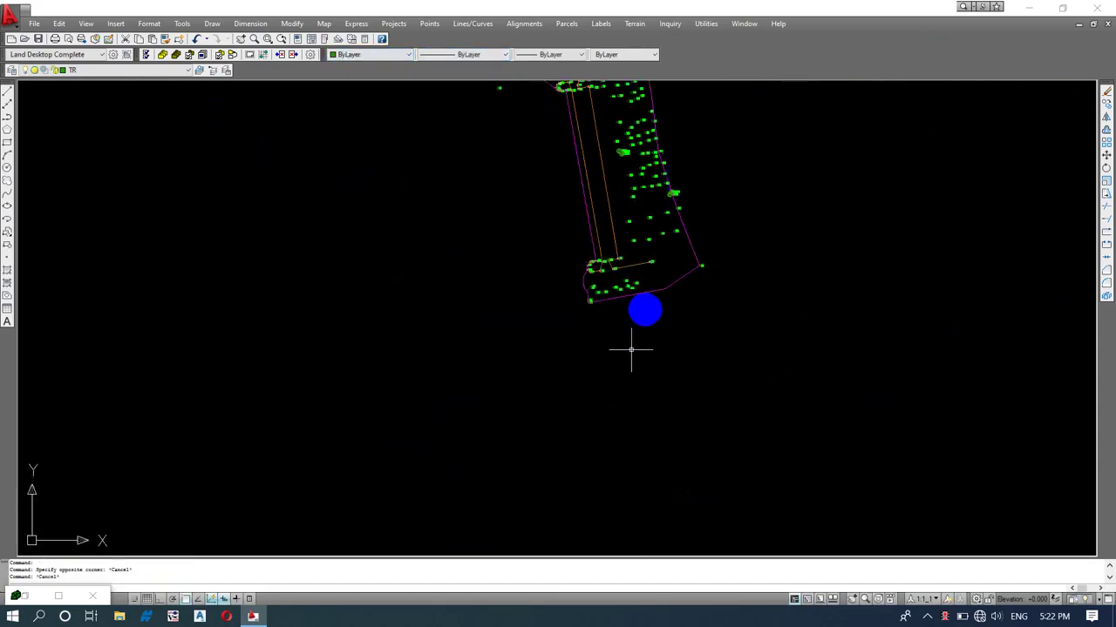
scroll(631, 350, up, 2)
scroll(662, 418, down, 3)
scroll(665, 413, up, 2)
middle_drag(665, 413, 641, 213)
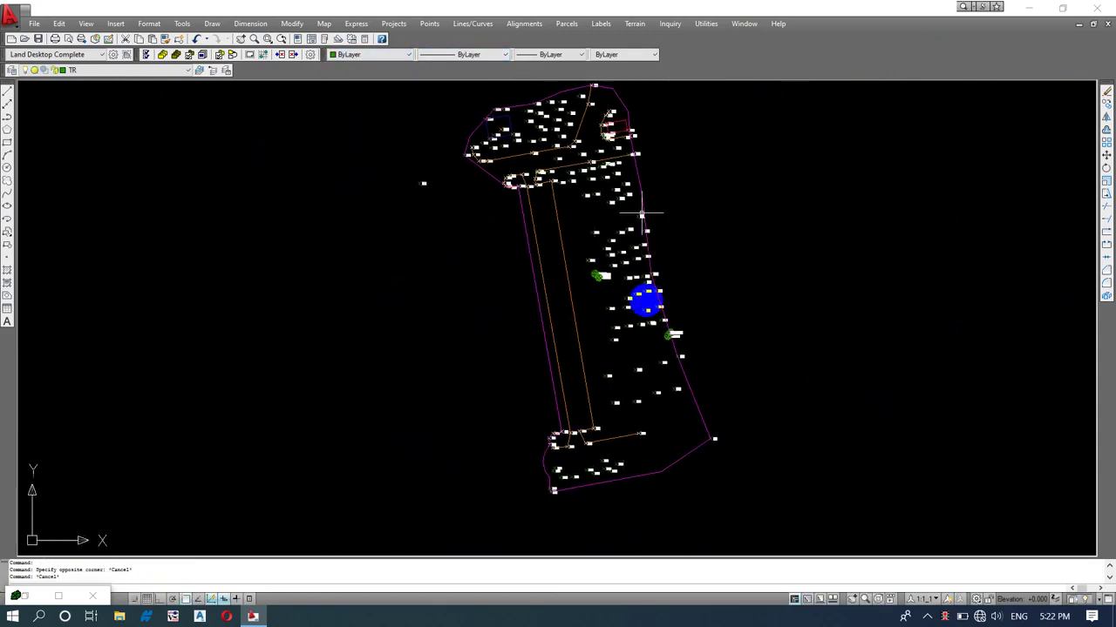
scroll(641, 213, down, 3)
scroll(672, 331, up, 5)
scroll(607, 316, down, 2)
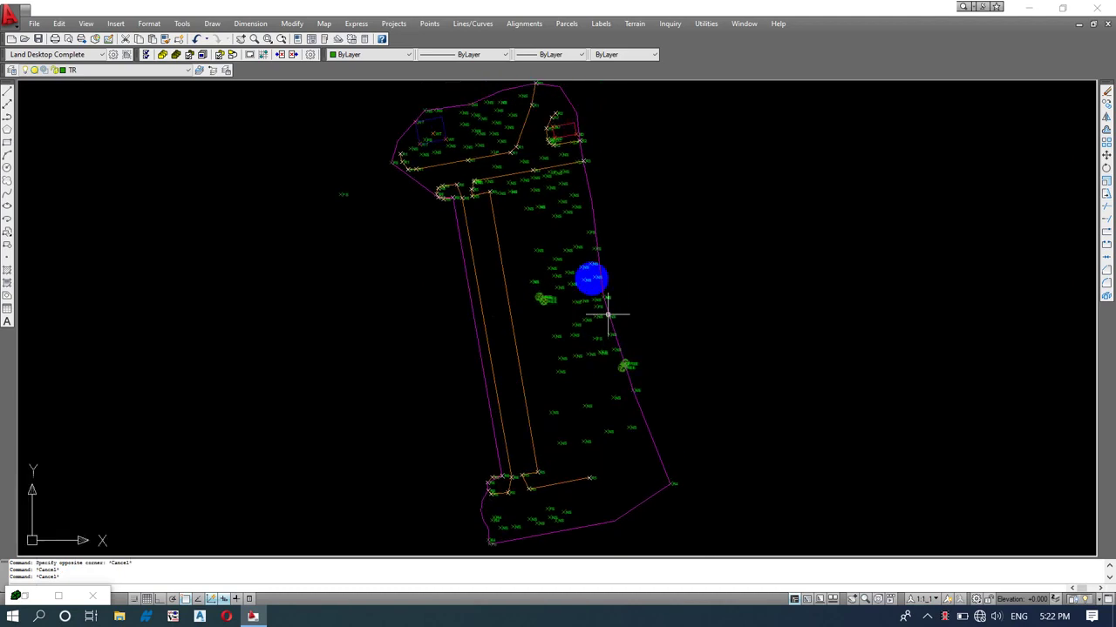
scroll(427, 348, down, 4)
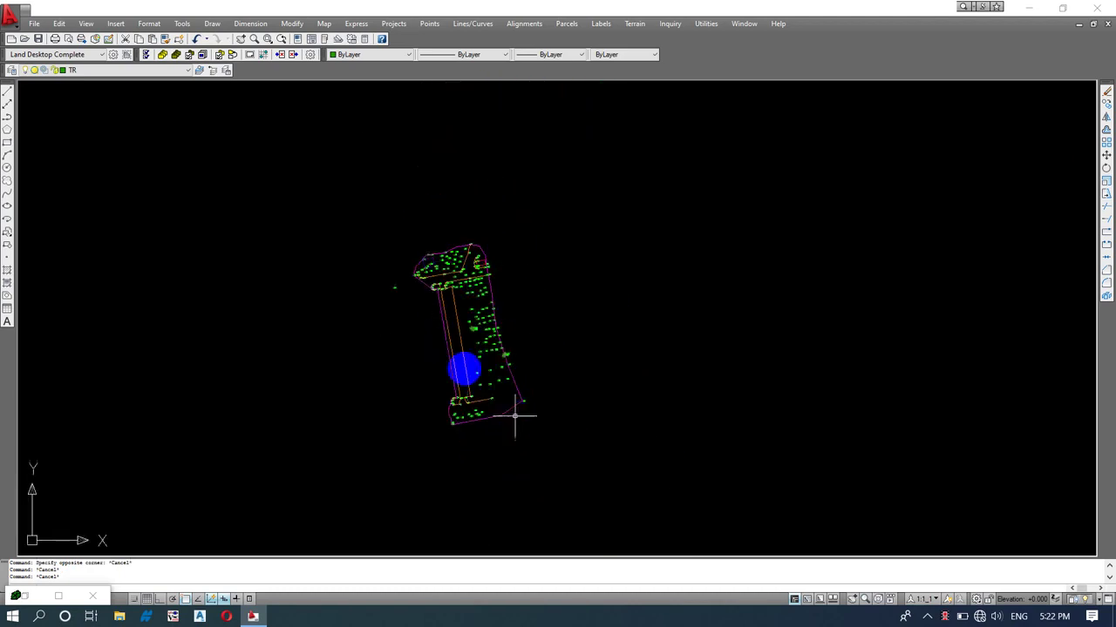
scroll(423, 386, down, 2)
scroll(406, 495, up, 2)
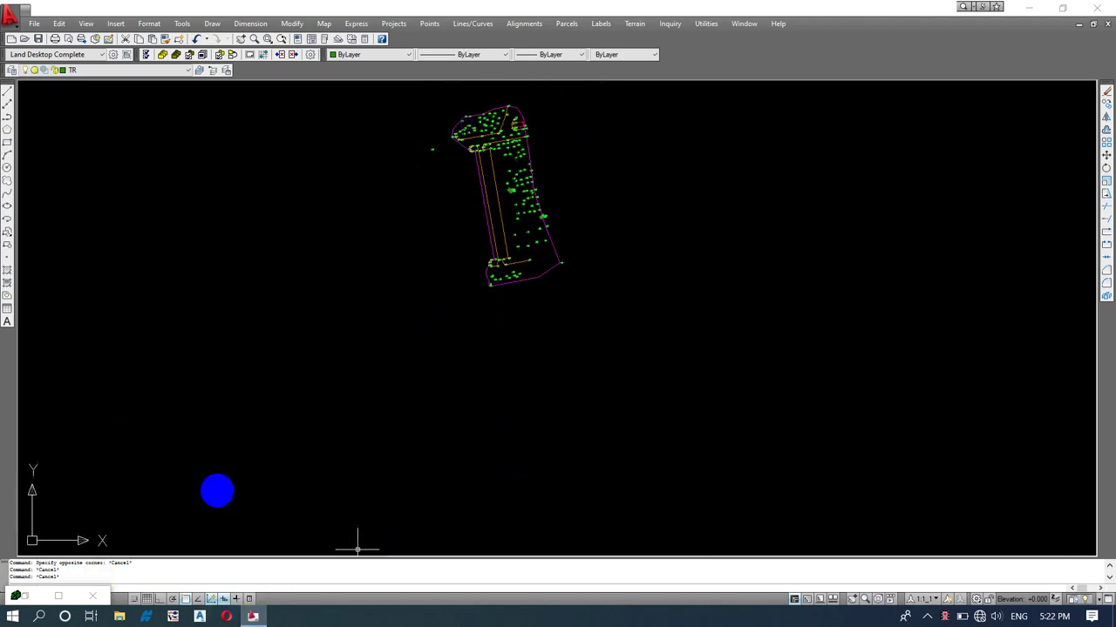
click(58, 595)
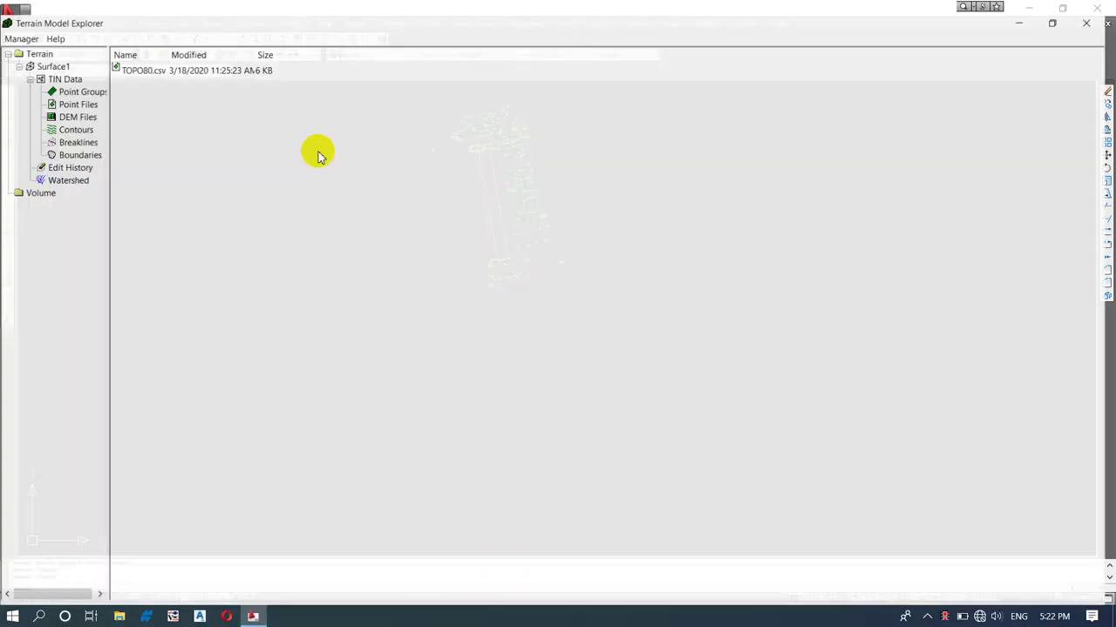
click(75, 128)
right_click(75, 129)
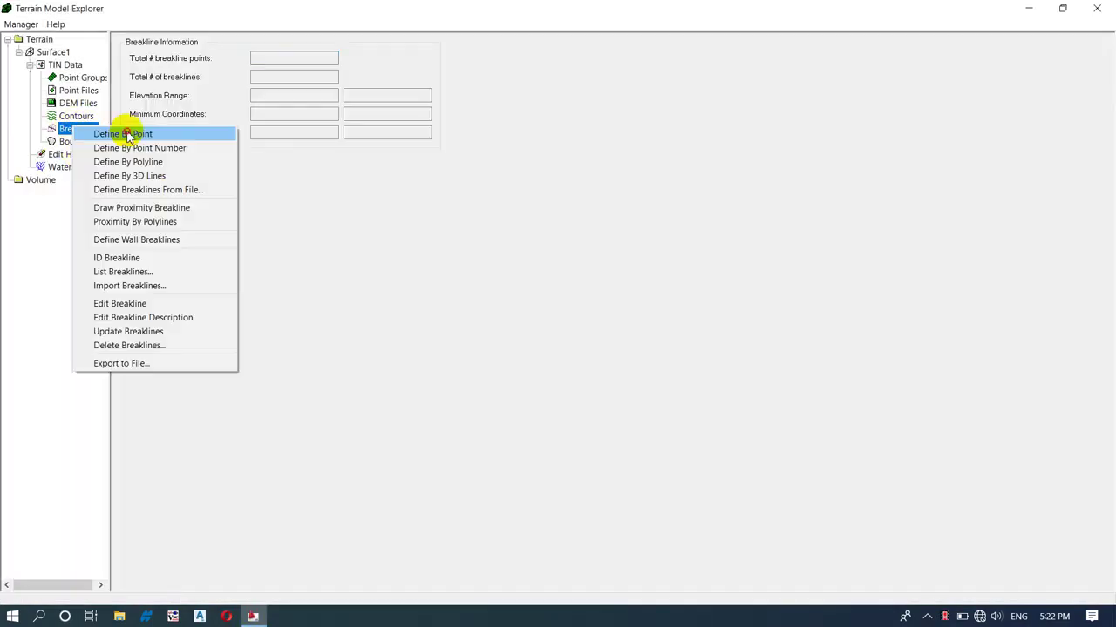
click(126, 134)
key(Escape)
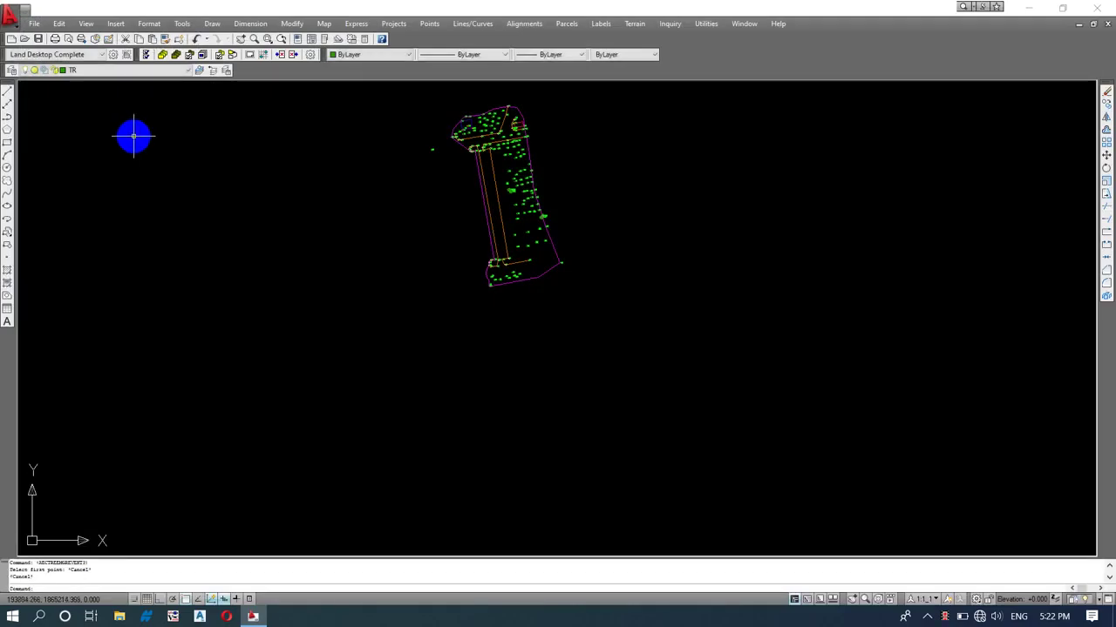
key(Escape)
key(Escape)
key(Escape)
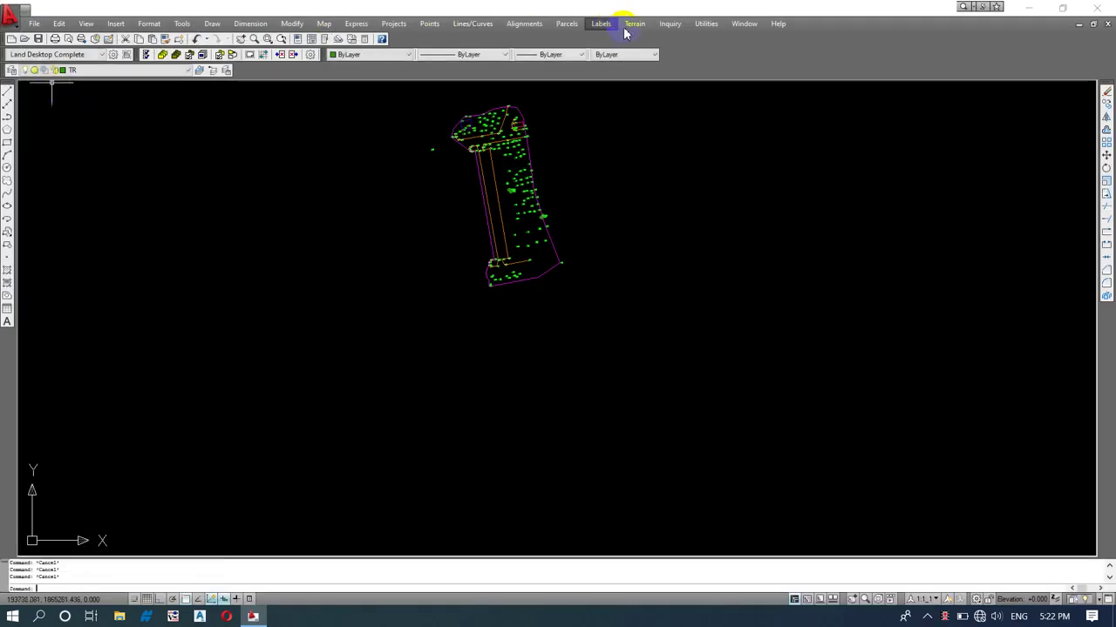
Step: Reopen the Terrain Model Explorer, expand Surface1's TIN data and bring up the breakline definition options
click(633, 24)
click(667, 37)
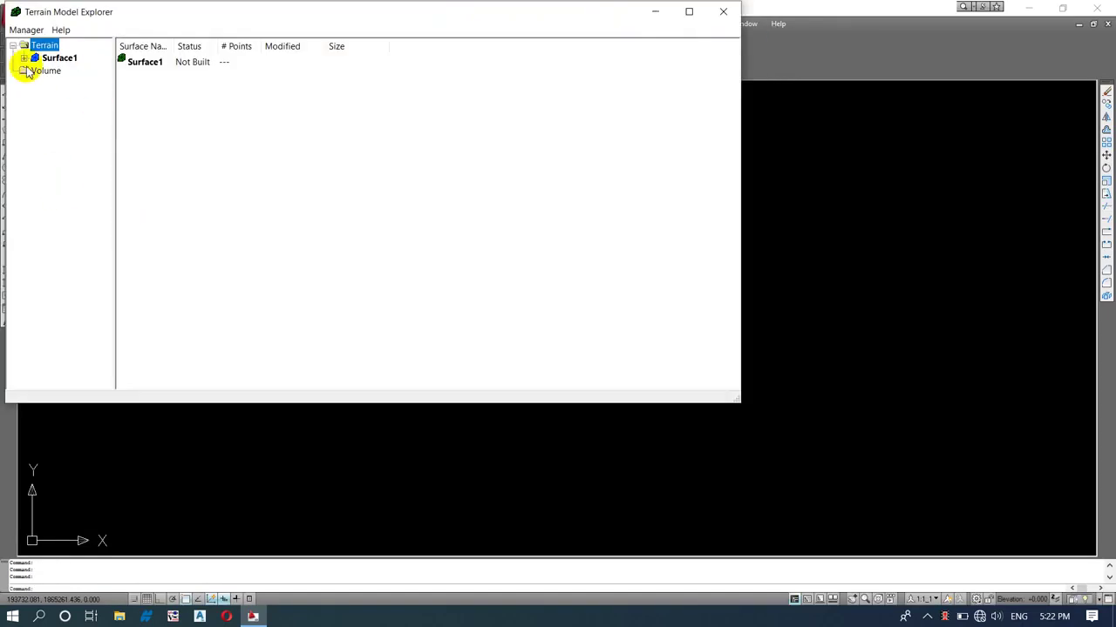
click(23, 58)
click(82, 136)
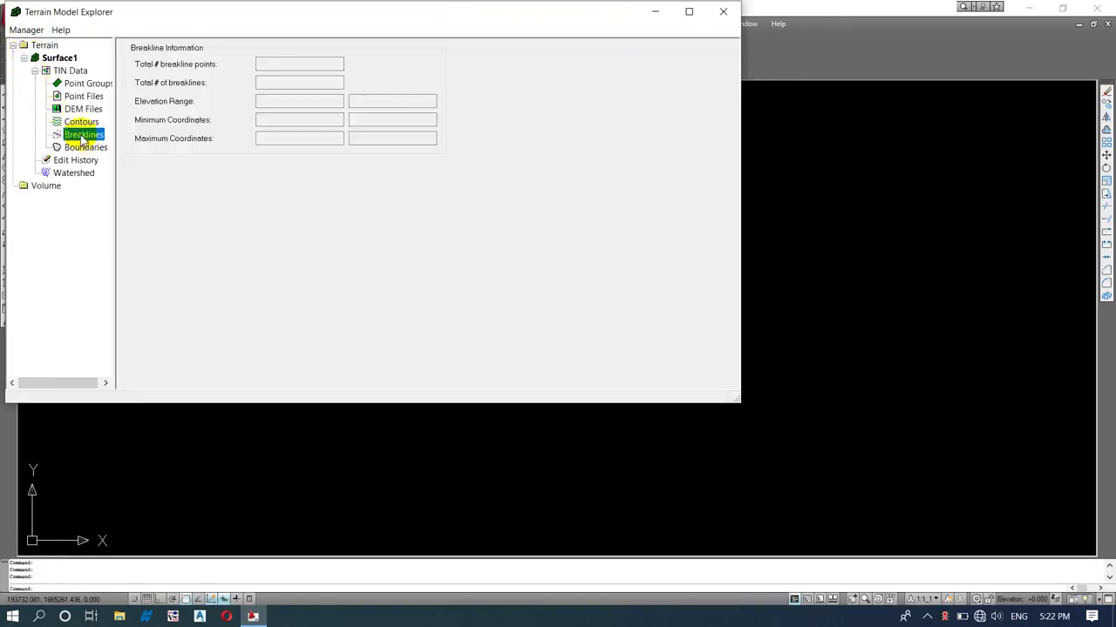
right_click(82, 137)
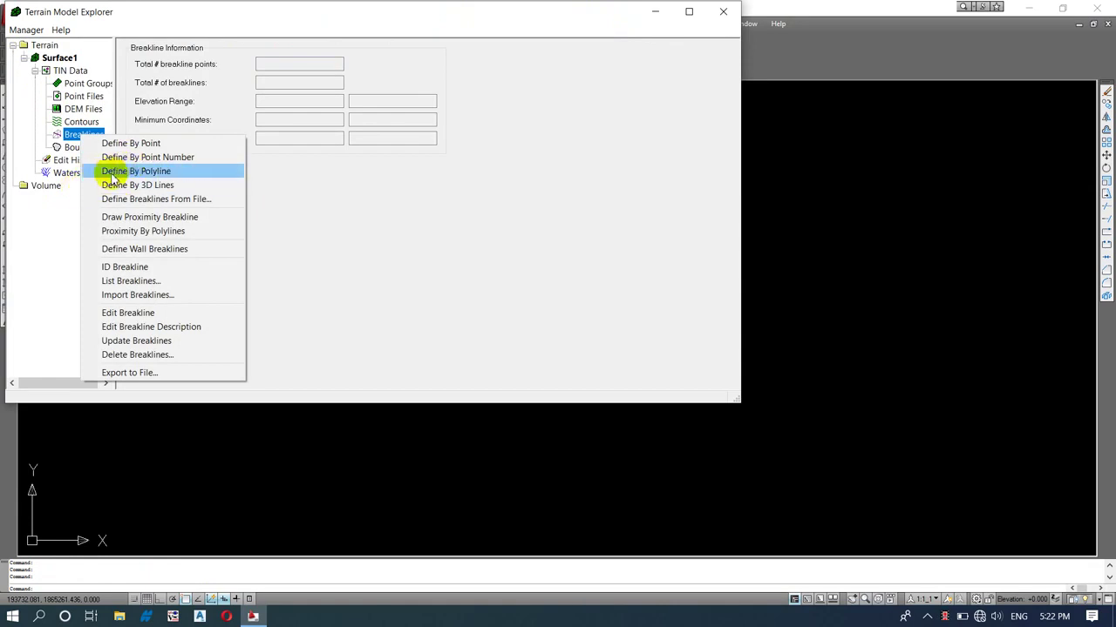
Step: Add the magenta polyline to Surface1 as boundary Boundary0, with type Outer and breaklines made along its edges
click(73, 148)
right_click(85, 149)
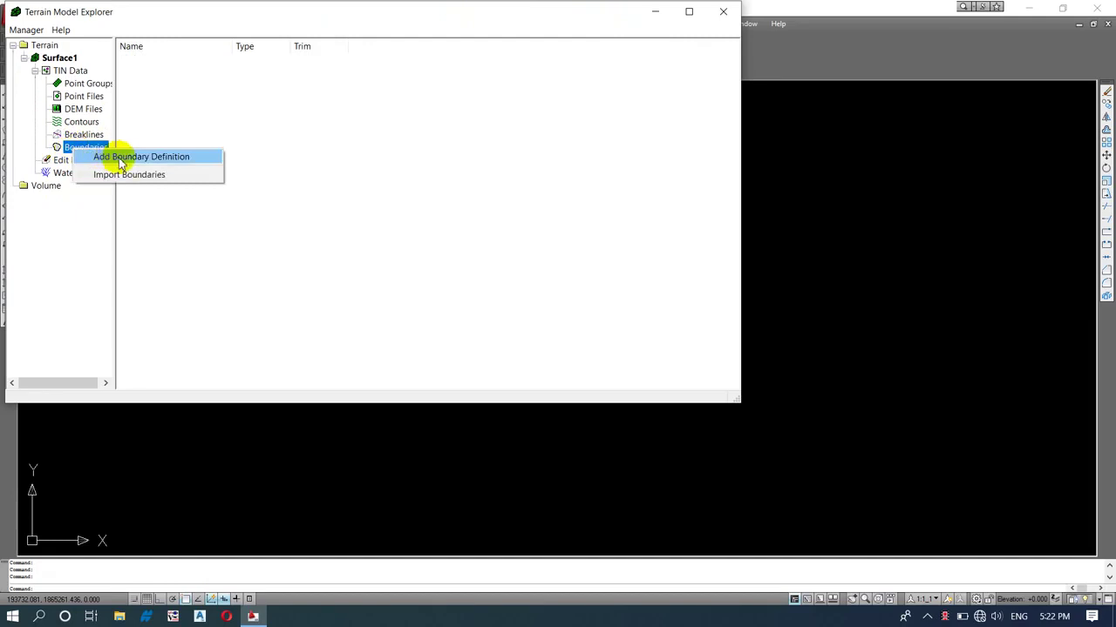
click(122, 163)
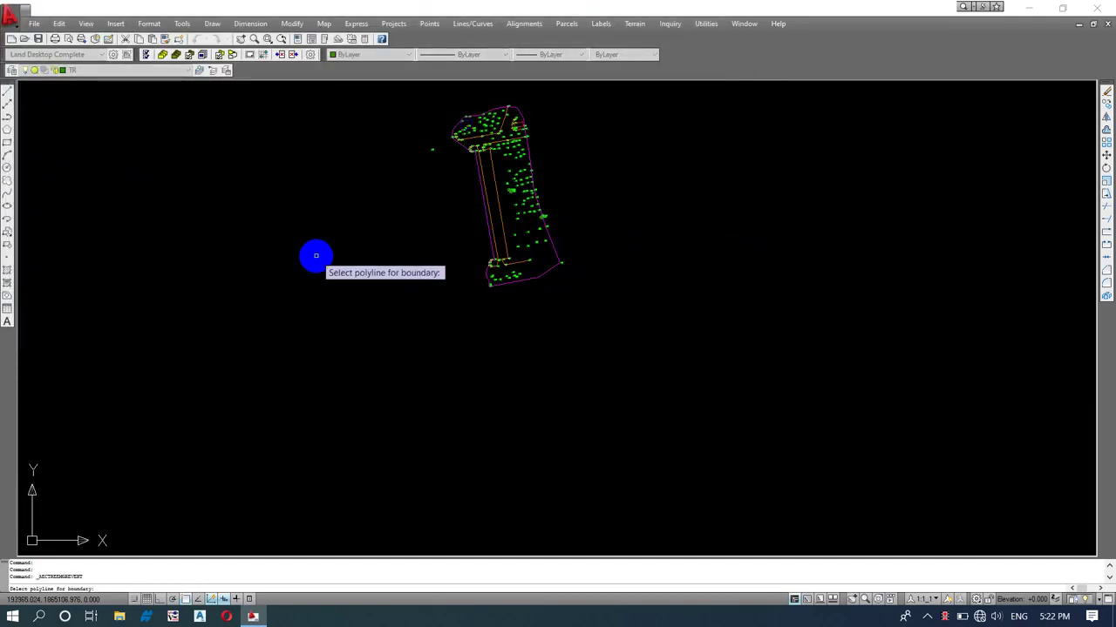
scroll(493, 311, up, 4)
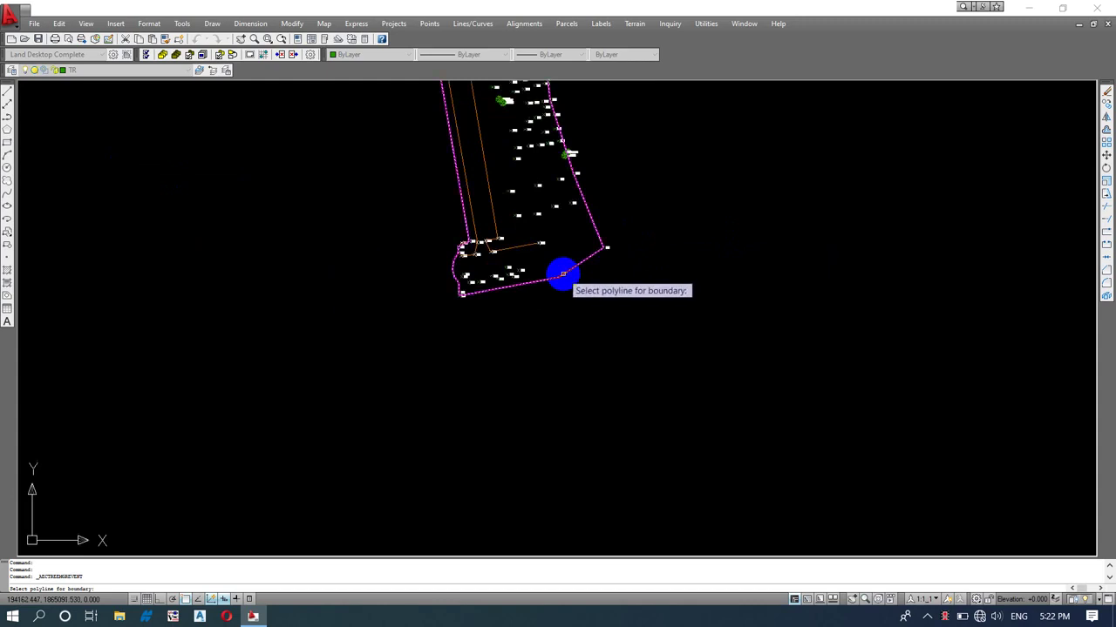
click(563, 273)
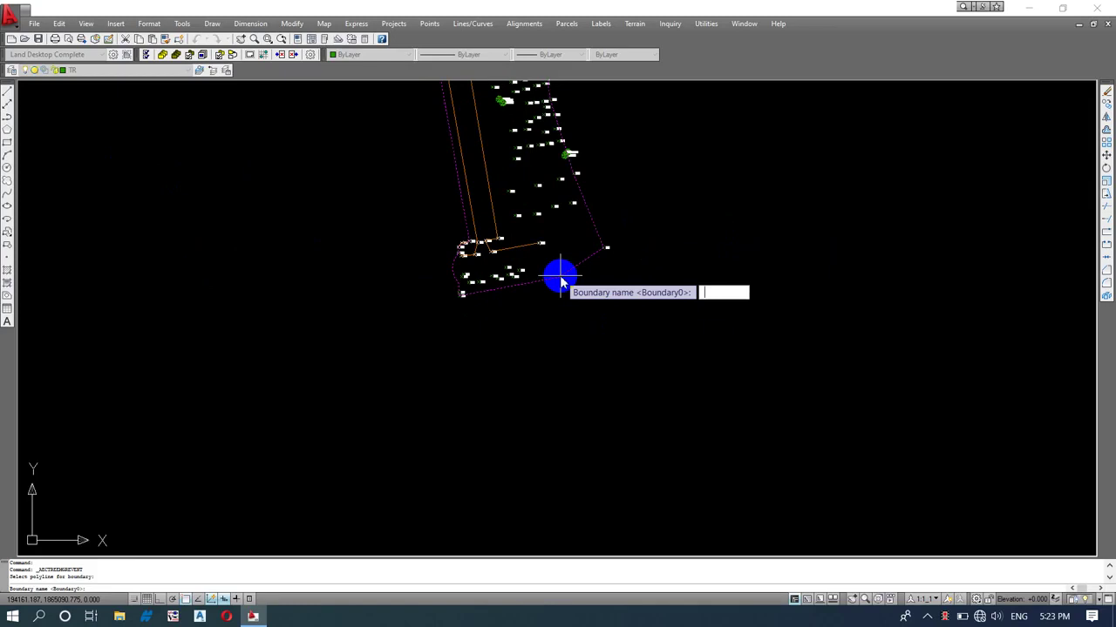
key(Escape)
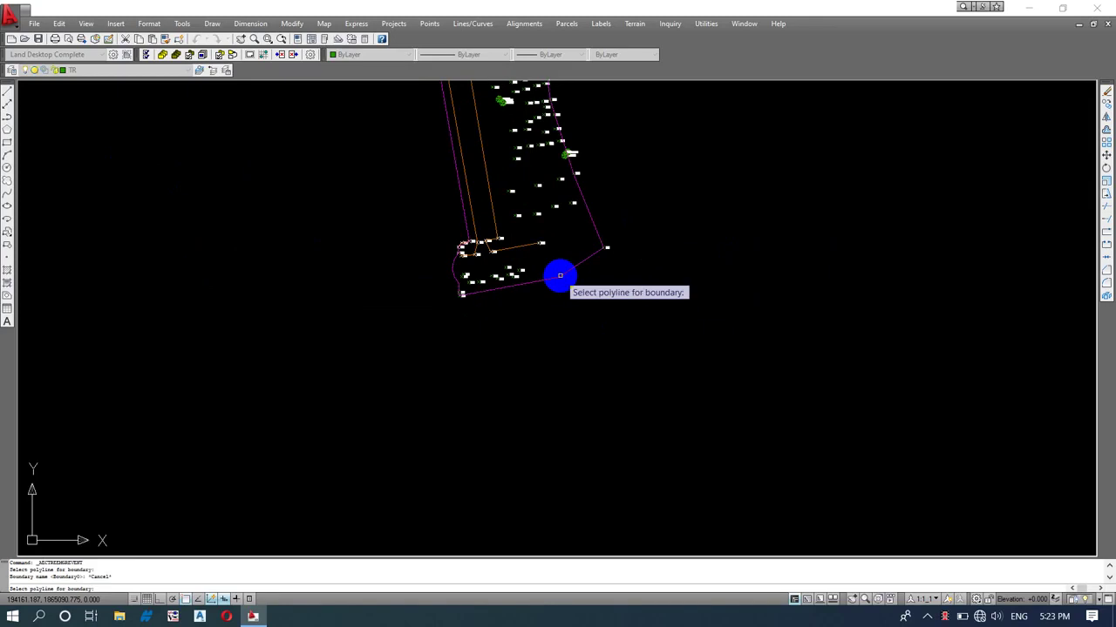
click(562, 271)
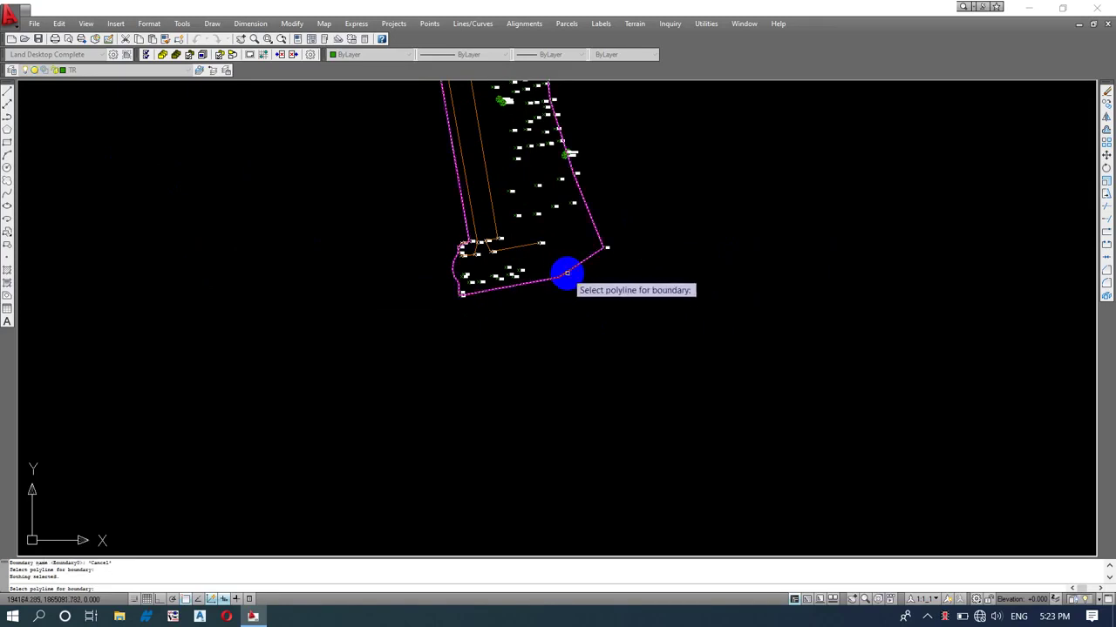
click(566, 270)
key(Return)
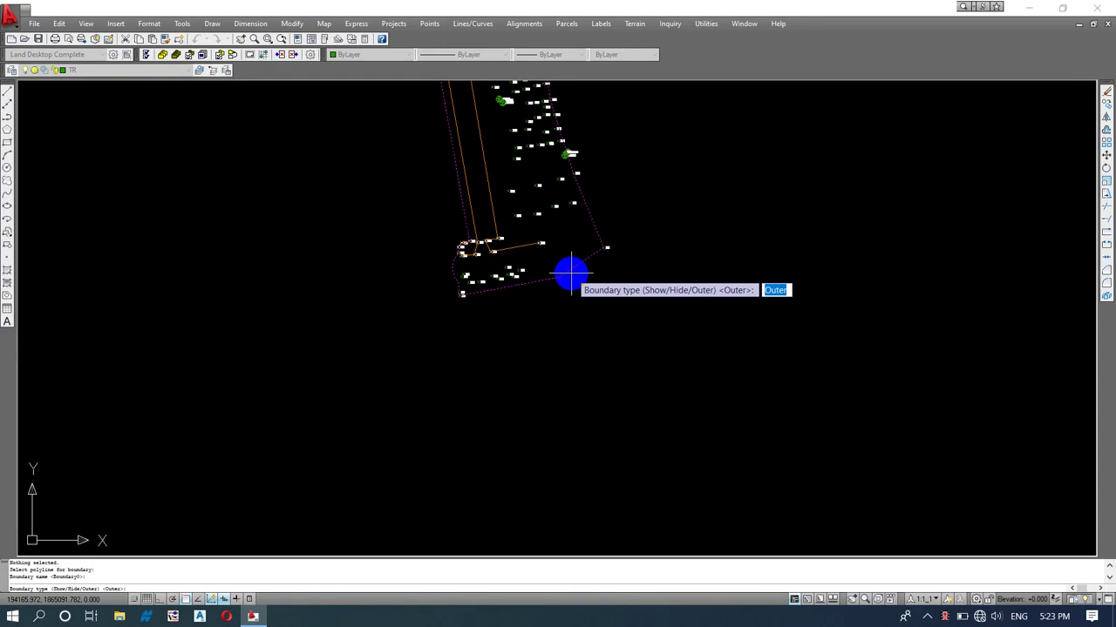
key(Return)
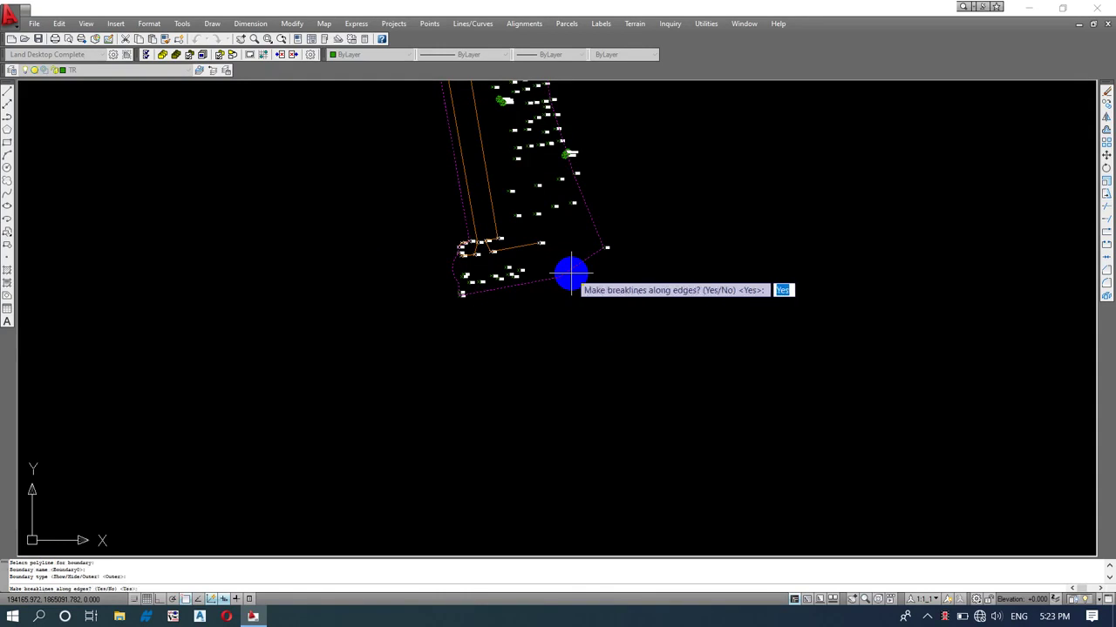
key(Return)
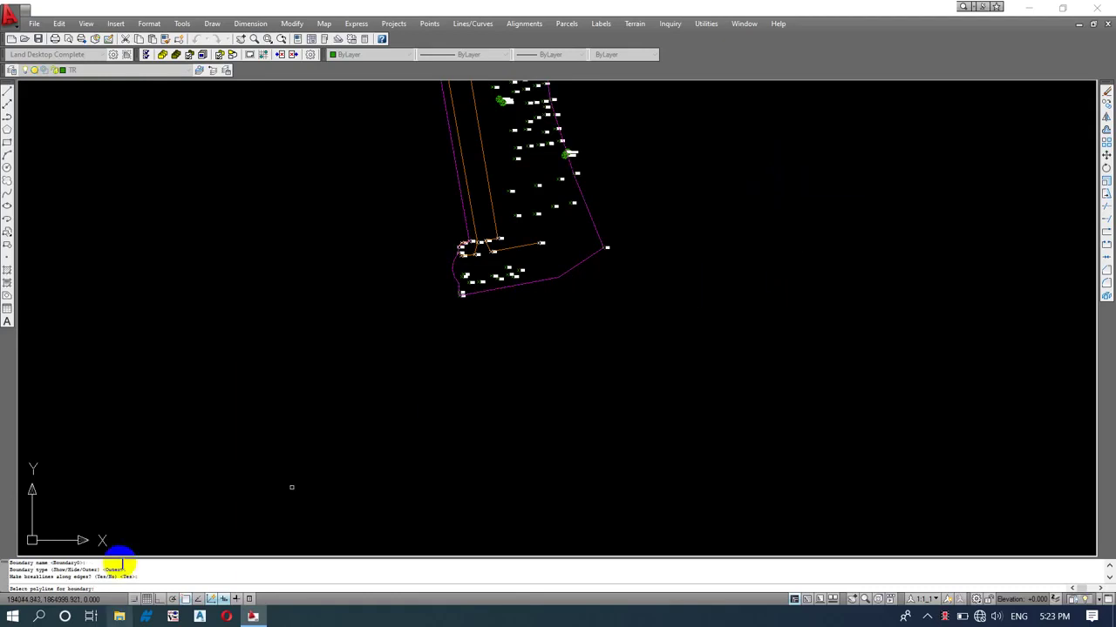
right_click(88, 435)
Step: Check the new boundary's entry in Surface1's list of boundaries
click(145, 70)
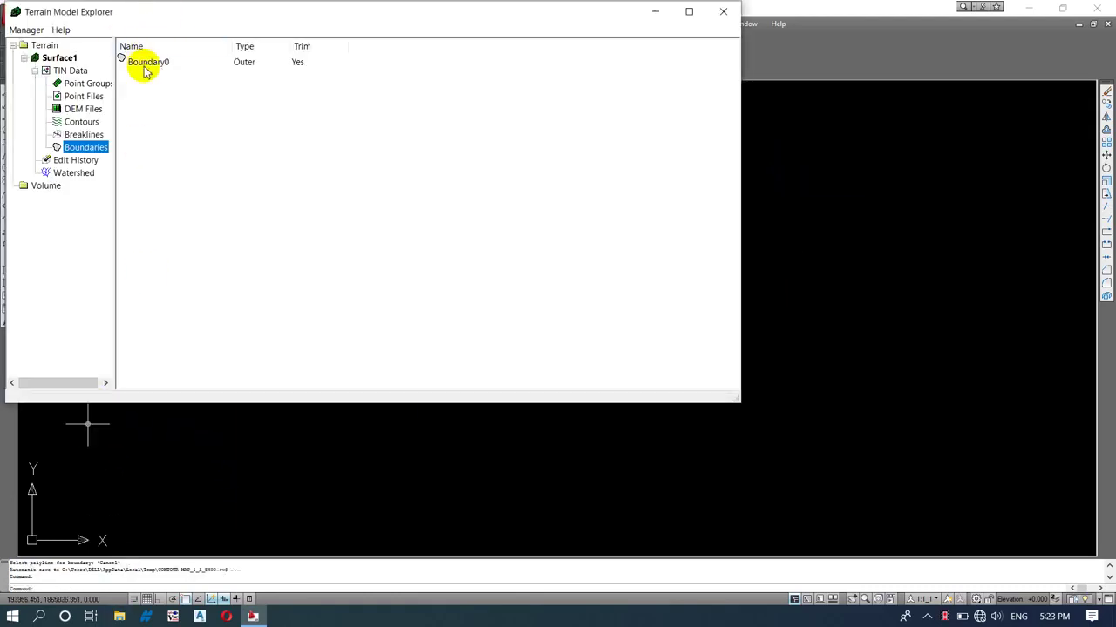
click(147, 65)
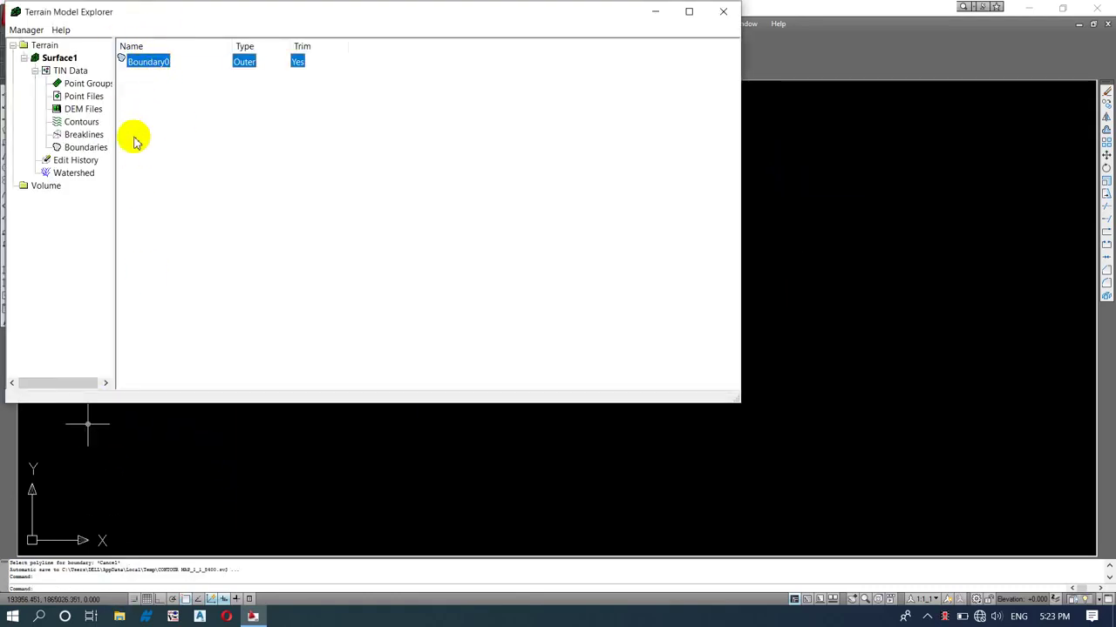
click(85, 148)
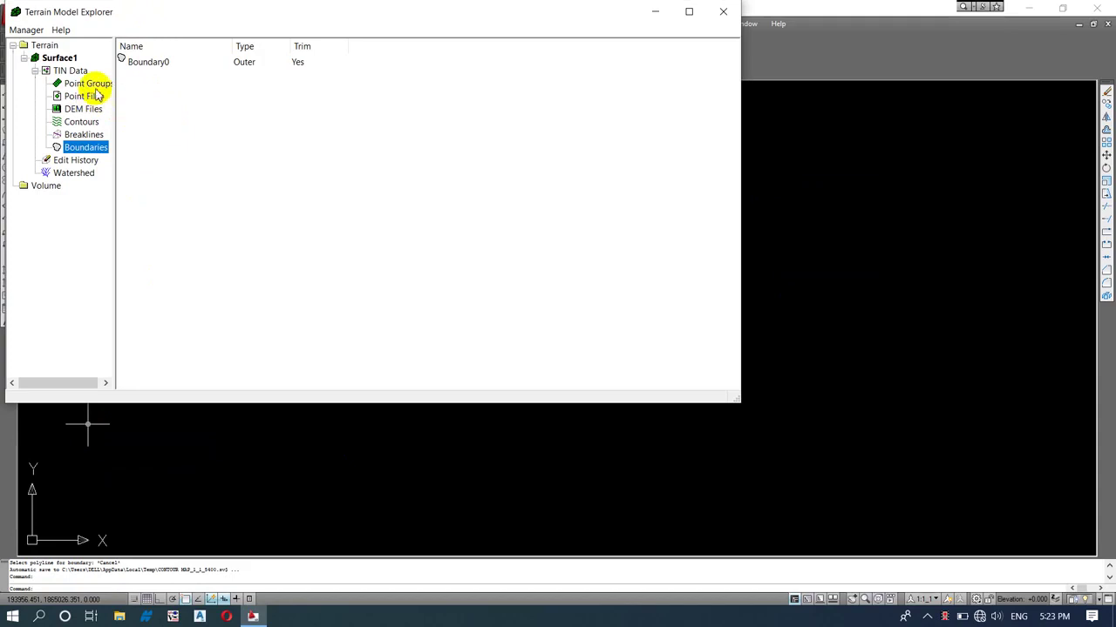
Step: Build Surface1 from its point file and boundary data and acknowledge the finished build
click(56, 58)
right_click(53, 61)
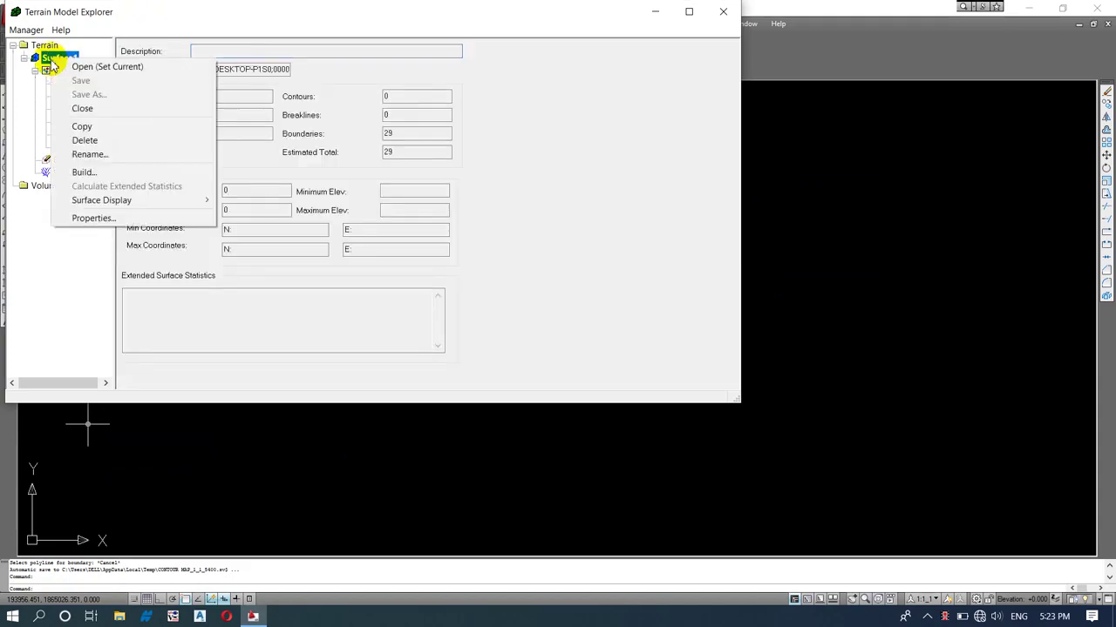
key(Escape)
right_click(59, 57)
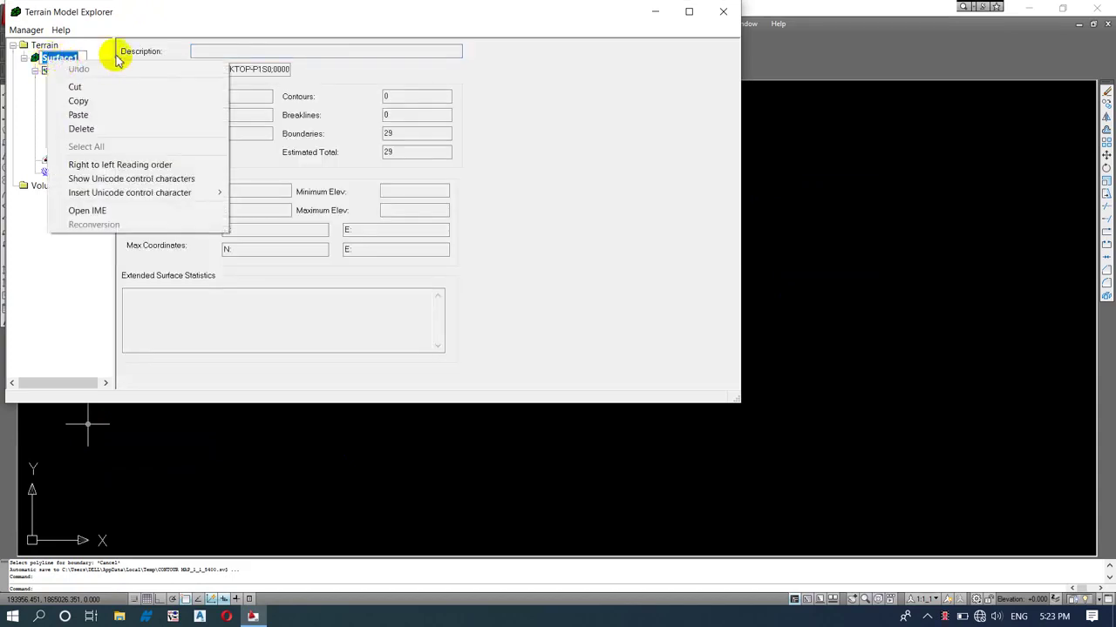
key(Escape)
right_click(68, 62)
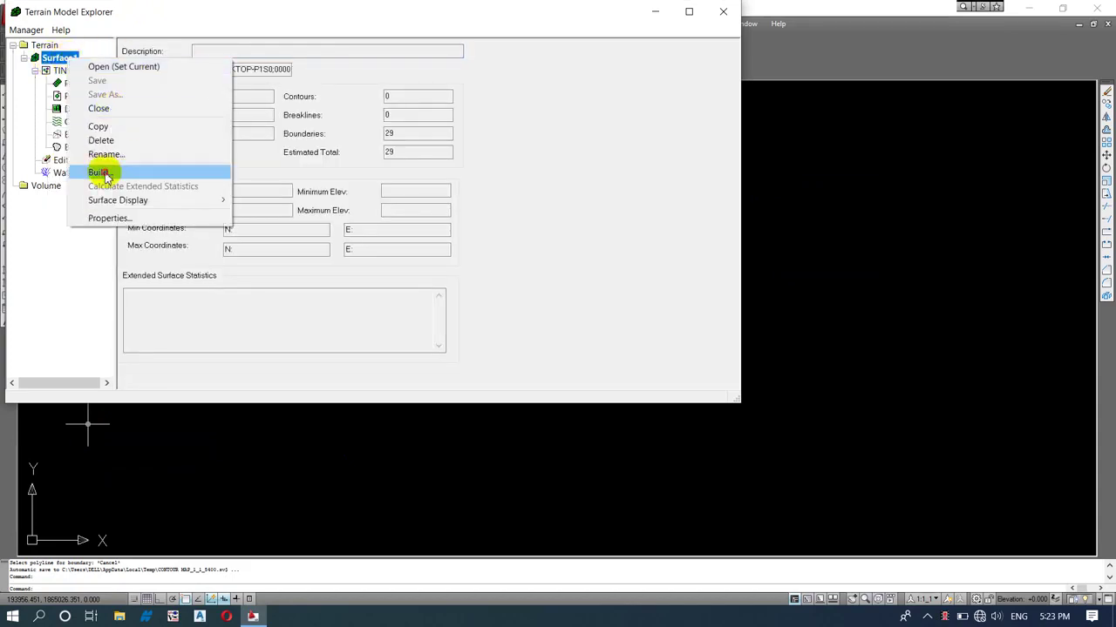
click(132, 171)
click(564, 492)
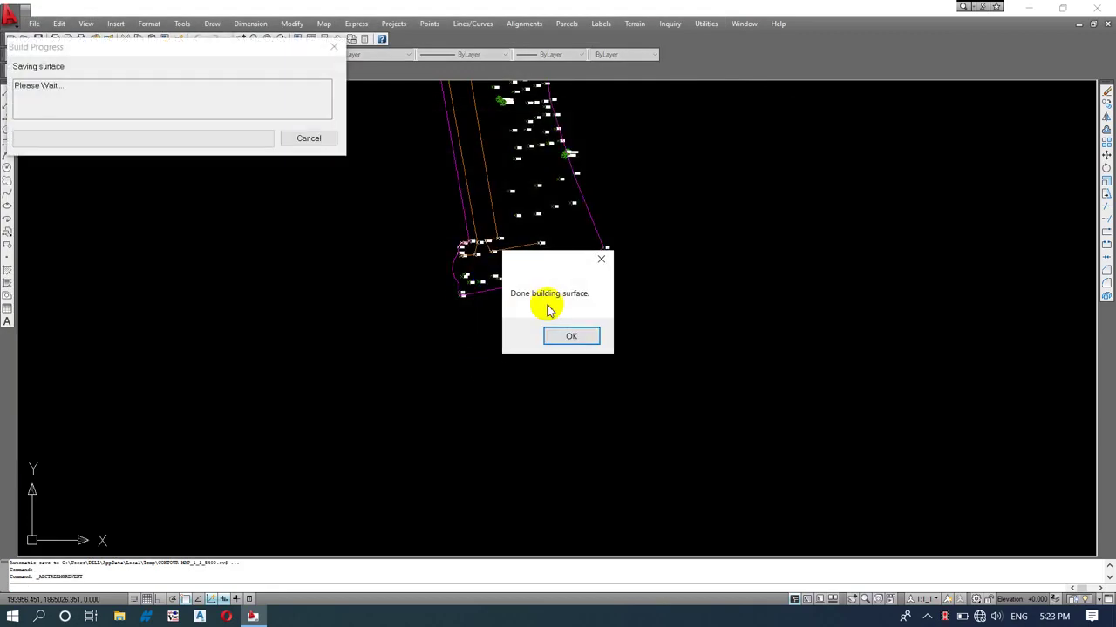
click(563, 339)
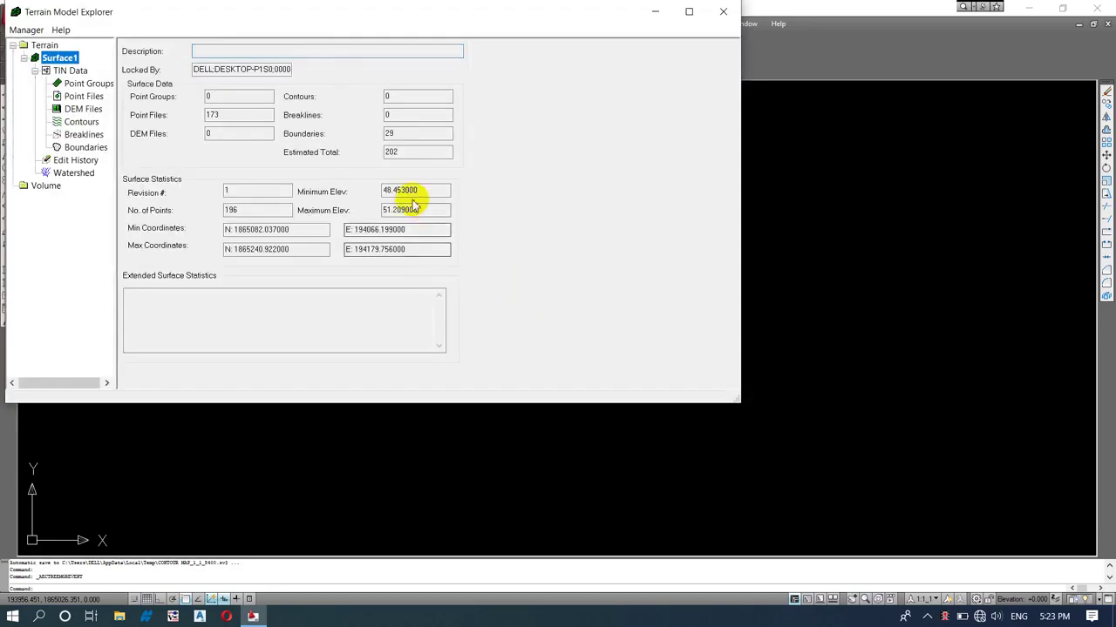
Step: Read the minimum and maximum elevations in Surface1's statistics and close the Terrain Model Explorer
drag(440, 190, 370, 201)
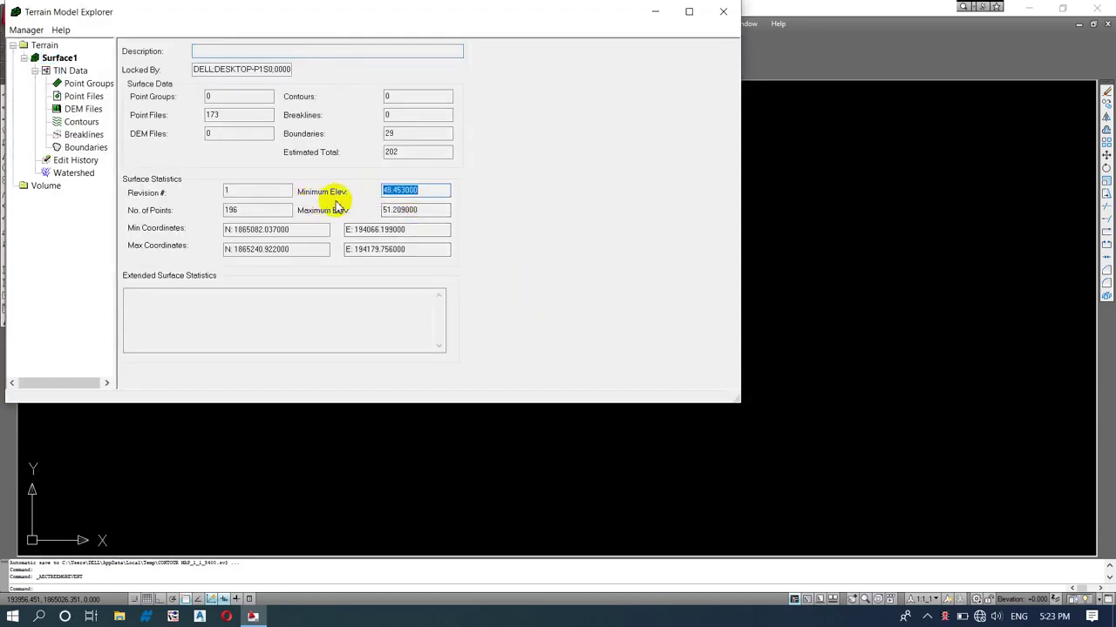
drag(442, 210, 373, 214)
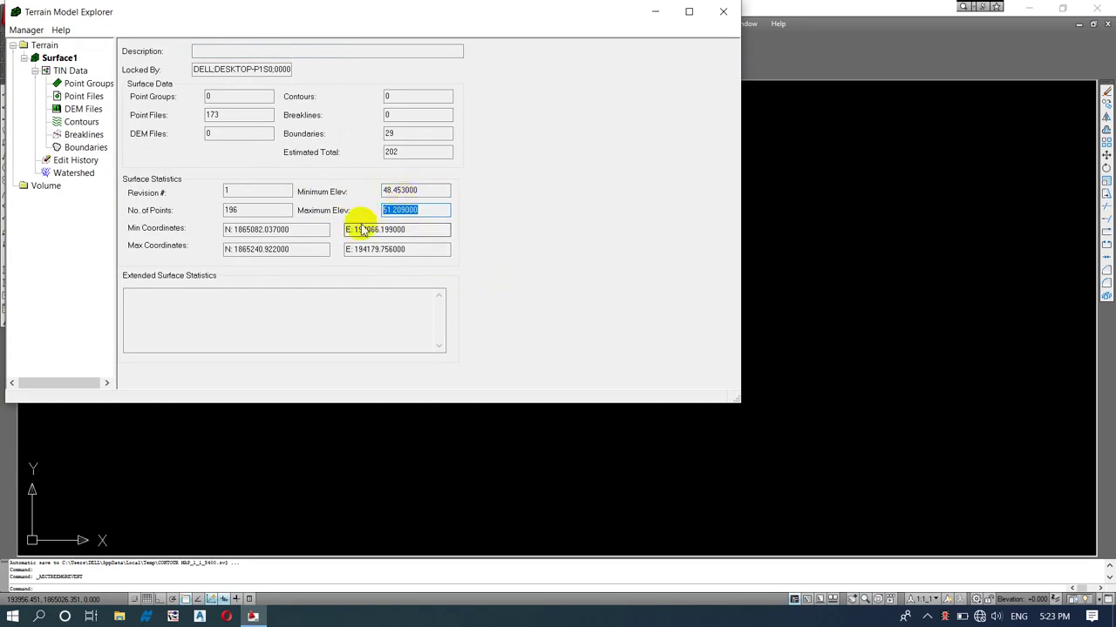
click(723, 17)
Step: Start creating contours for Surface1 with a minor interval of 0.308 and a major interval of 1.542
scroll(578, 262, down, 3)
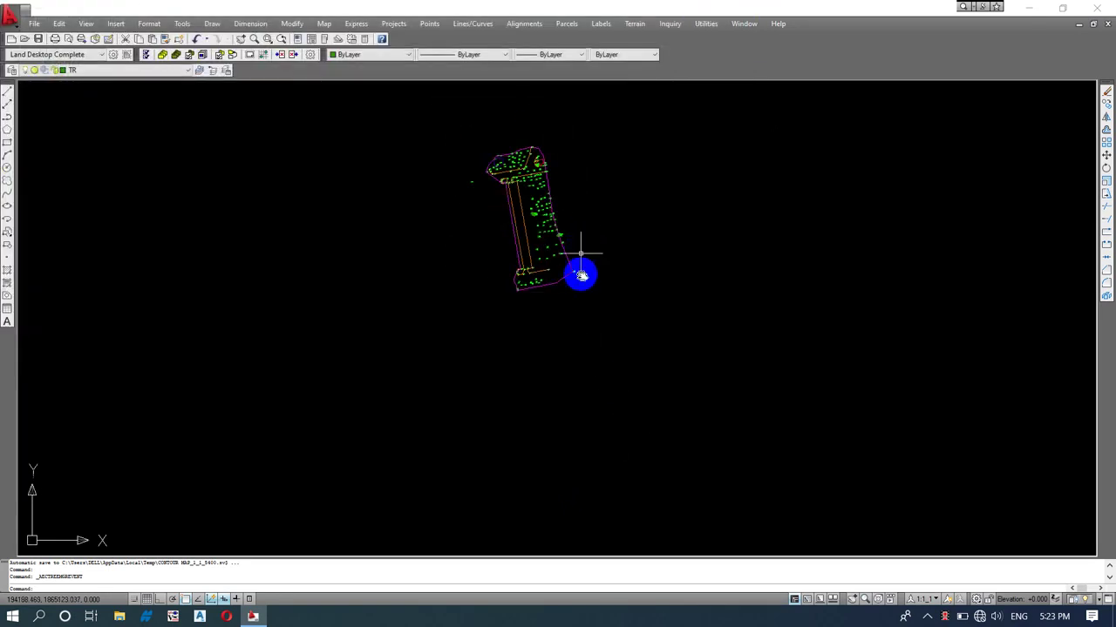
scroll(538, 232, up, 3)
click(637, 25)
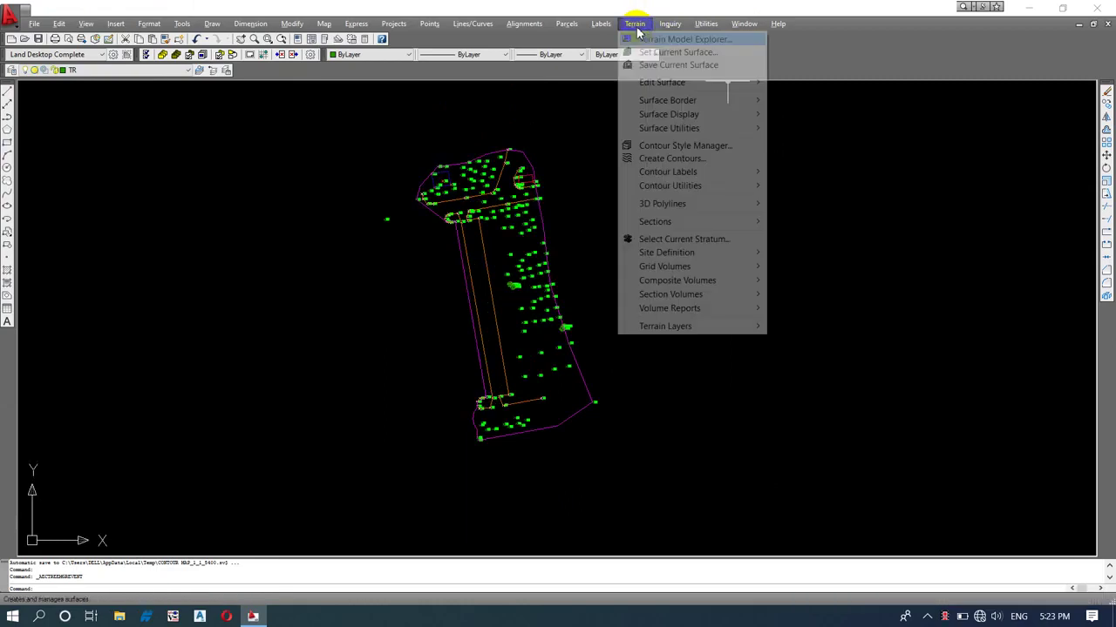
click(662, 158)
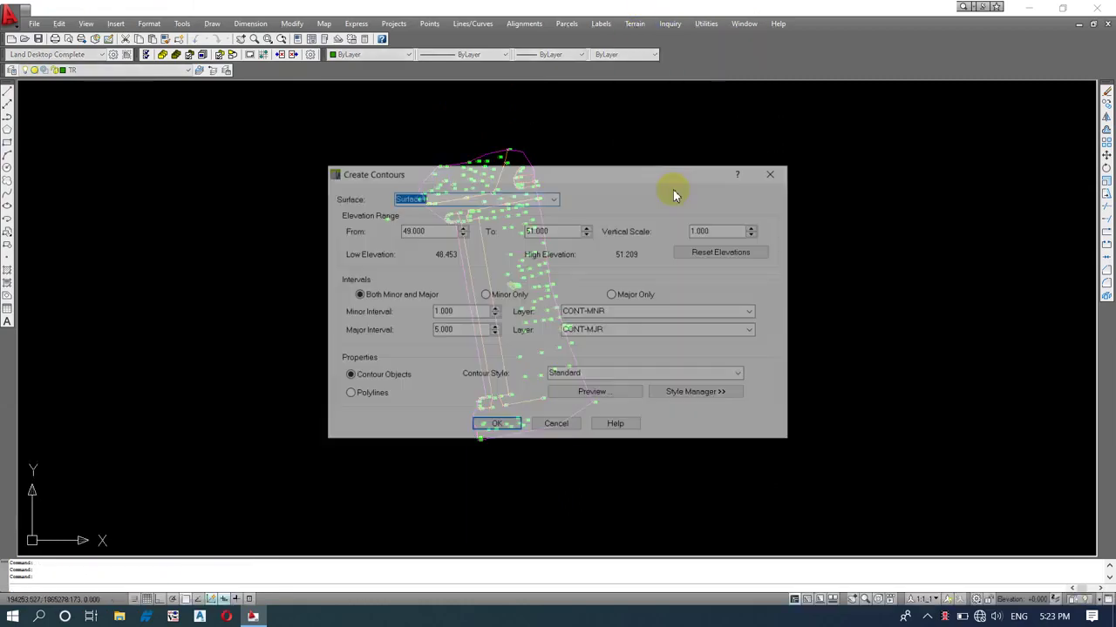
drag(464, 314, 406, 329)
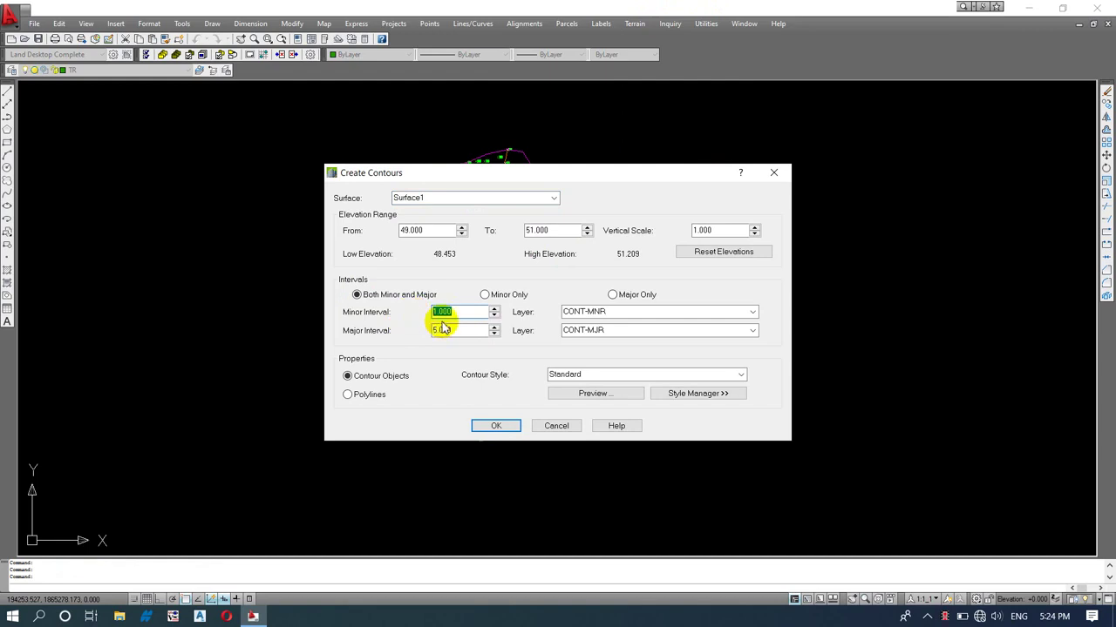
drag(454, 313, 425, 316)
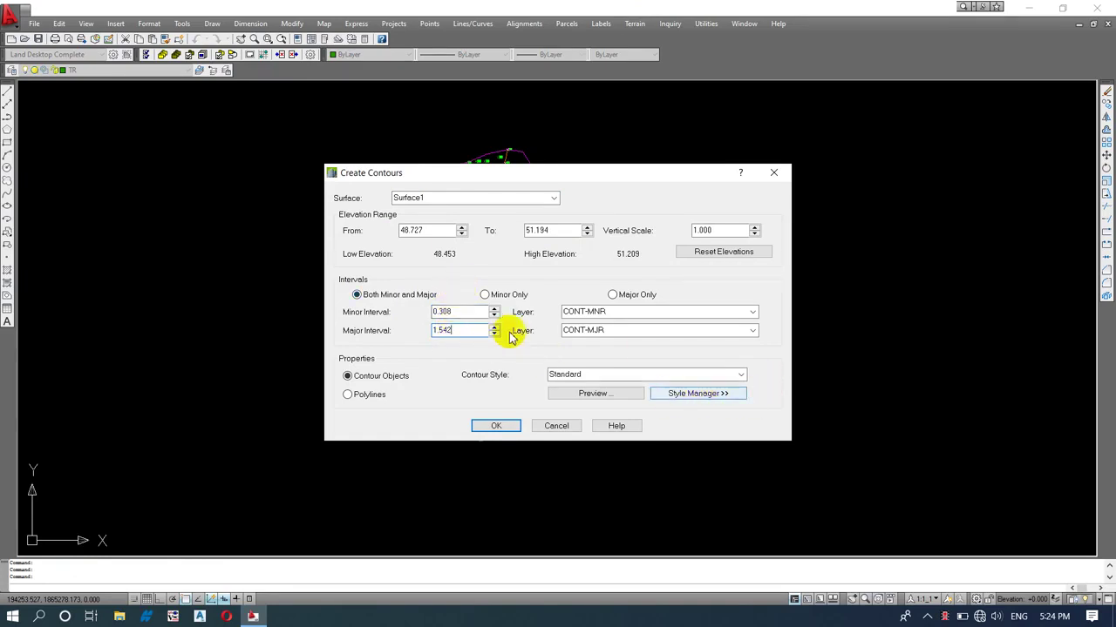
Step: In the Standard contour style, show labels only and smooth the contours with Add Vertices at level 10
click(685, 399)
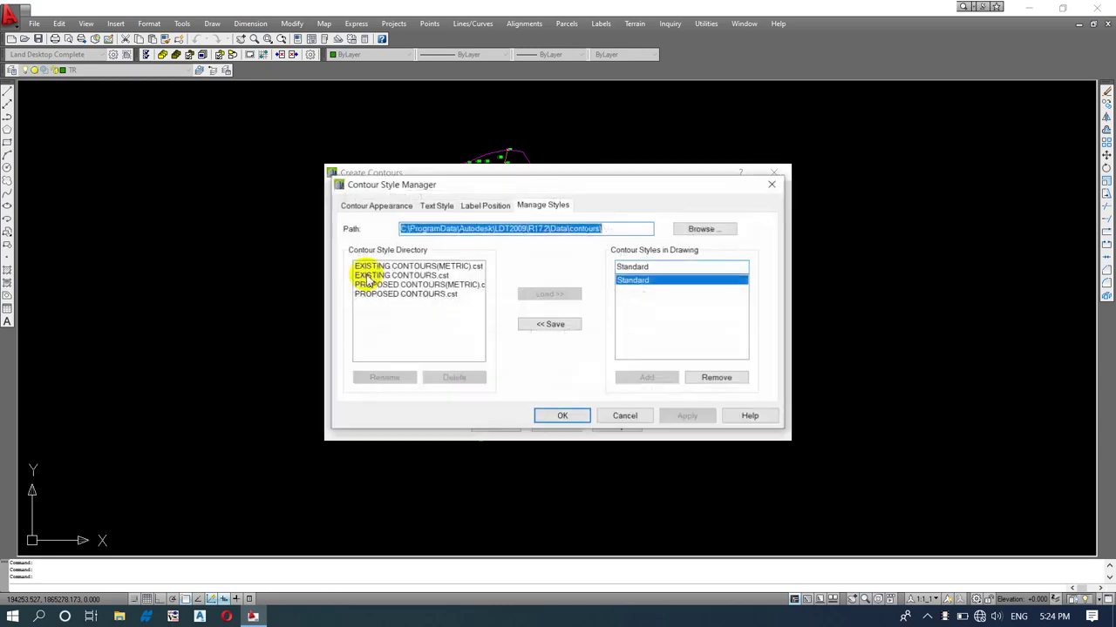
click(385, 211)
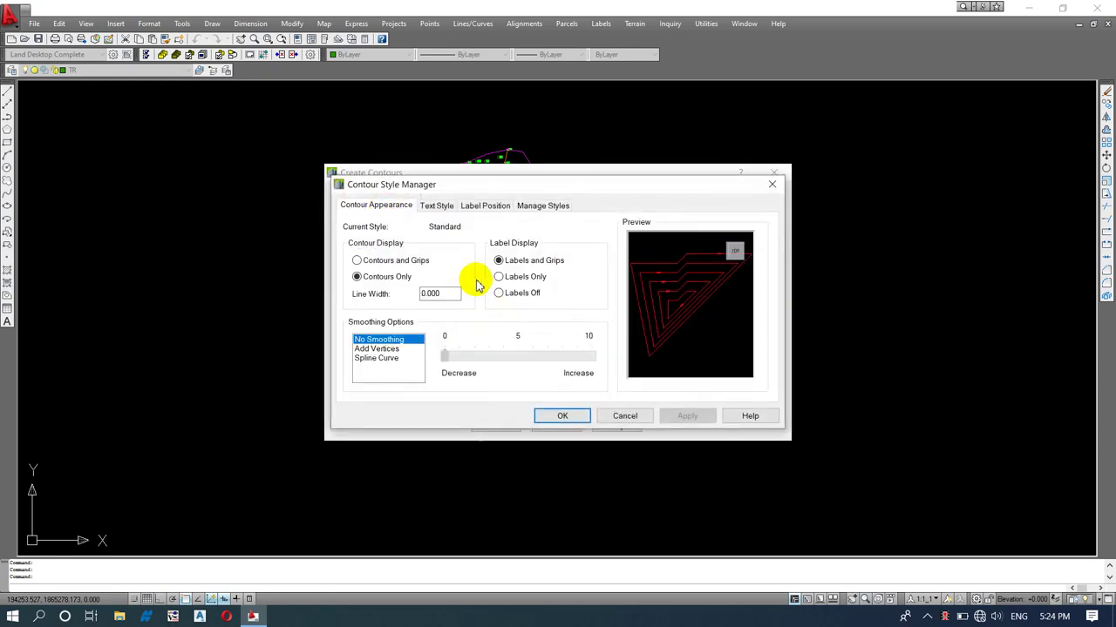
click(502, 278)
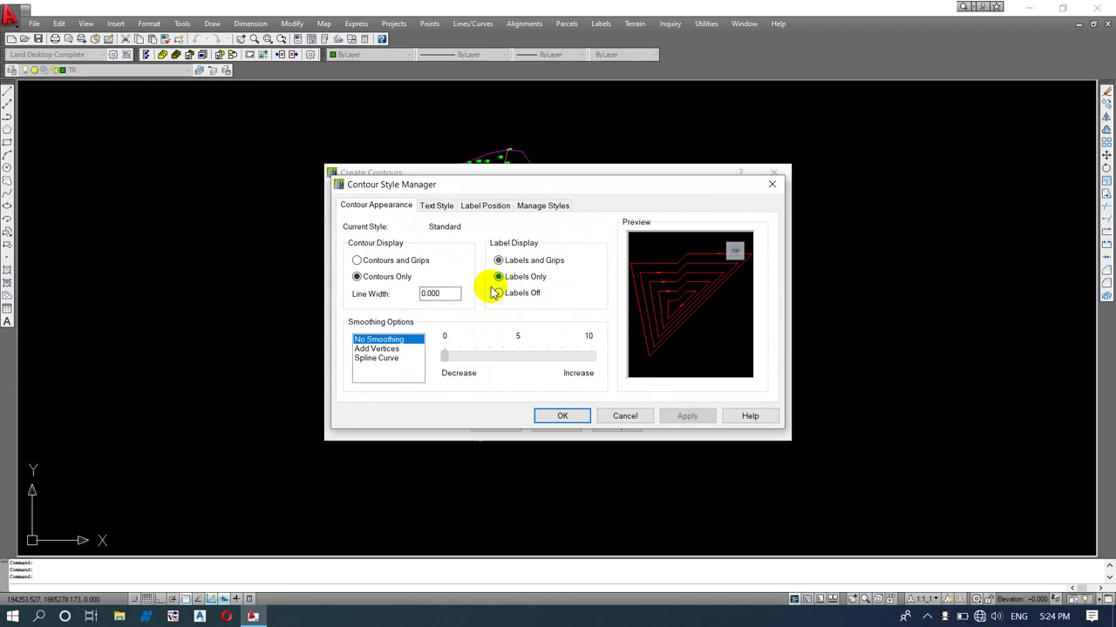
click(377, 348)
drag(444, 361, 574, 371)
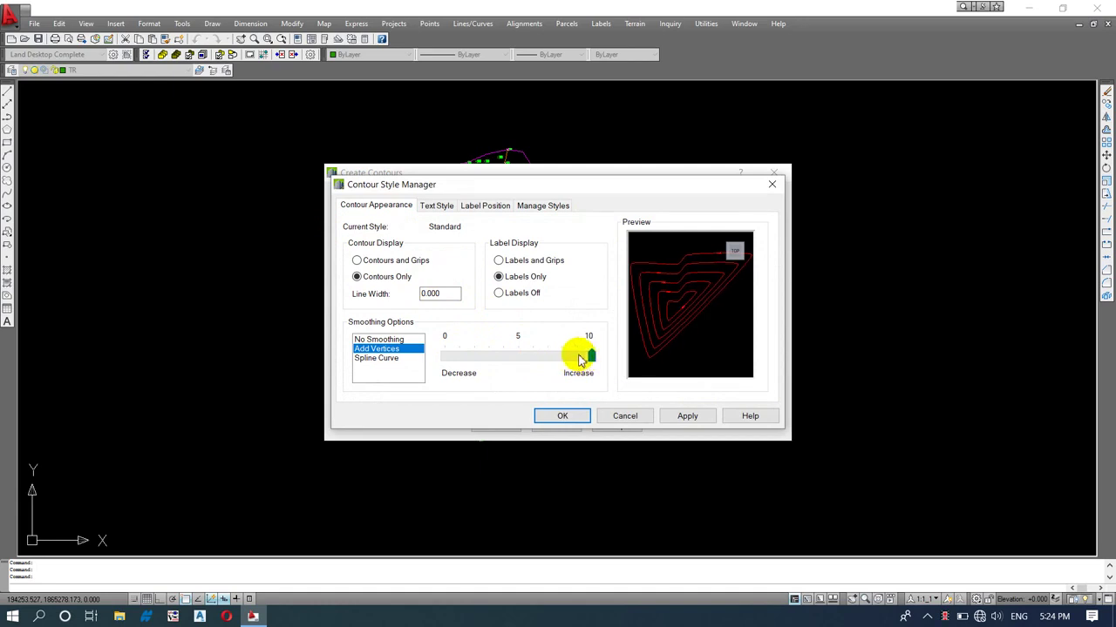
Step: Set the label text color of the Standard contour style to 240, keeping the text height at 1.000
click(439, 208)
click(438, 290)
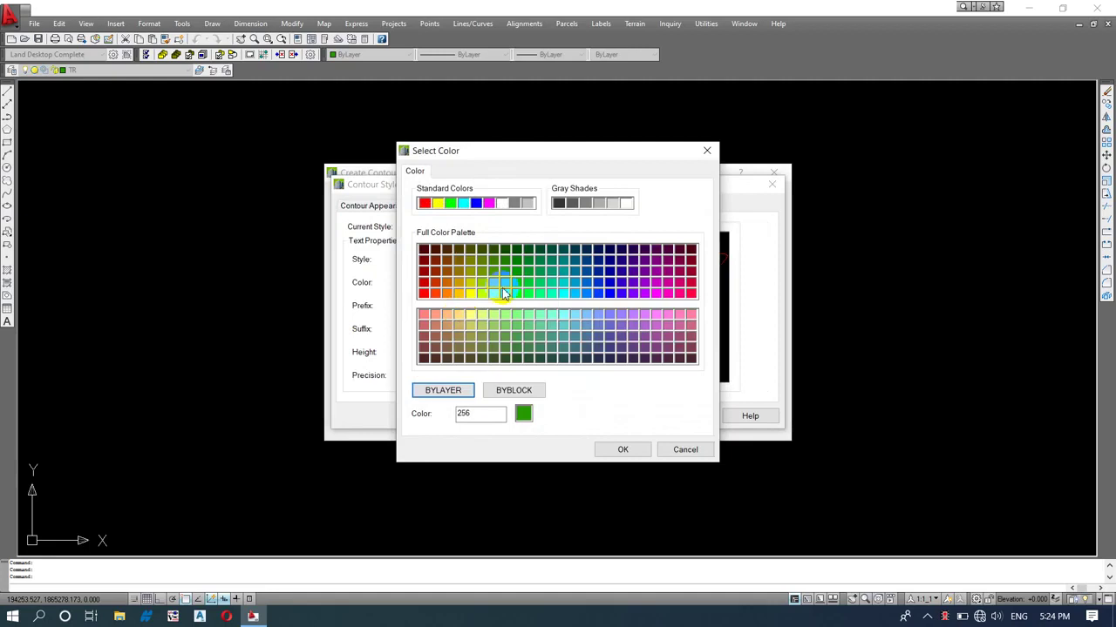
click(690, 294)
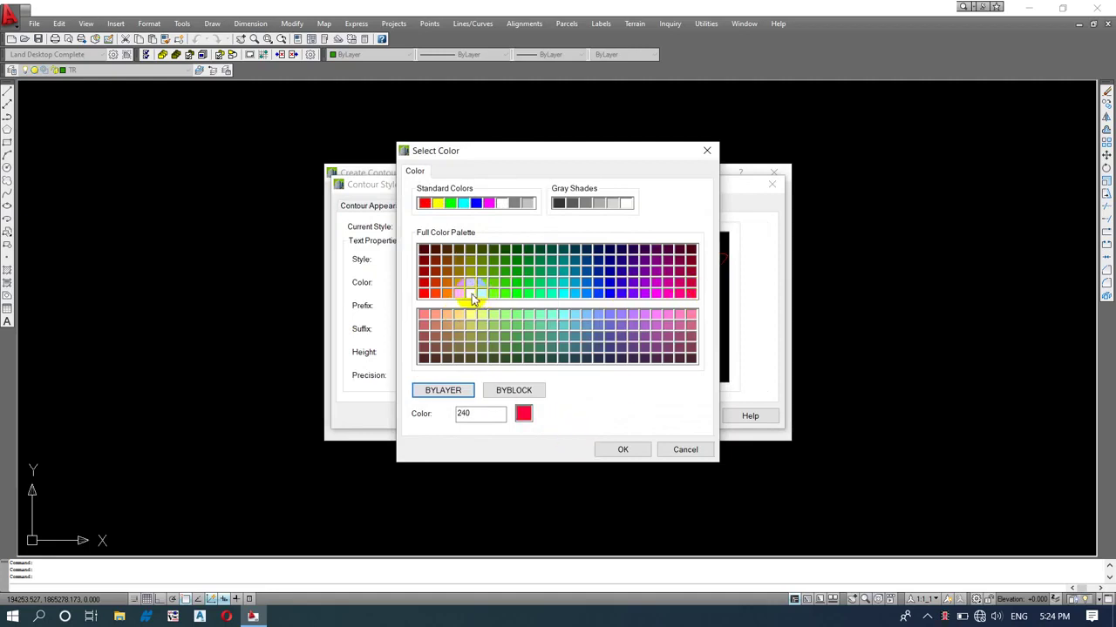
click(617, 450)
drag(431, 356, 393, 361)
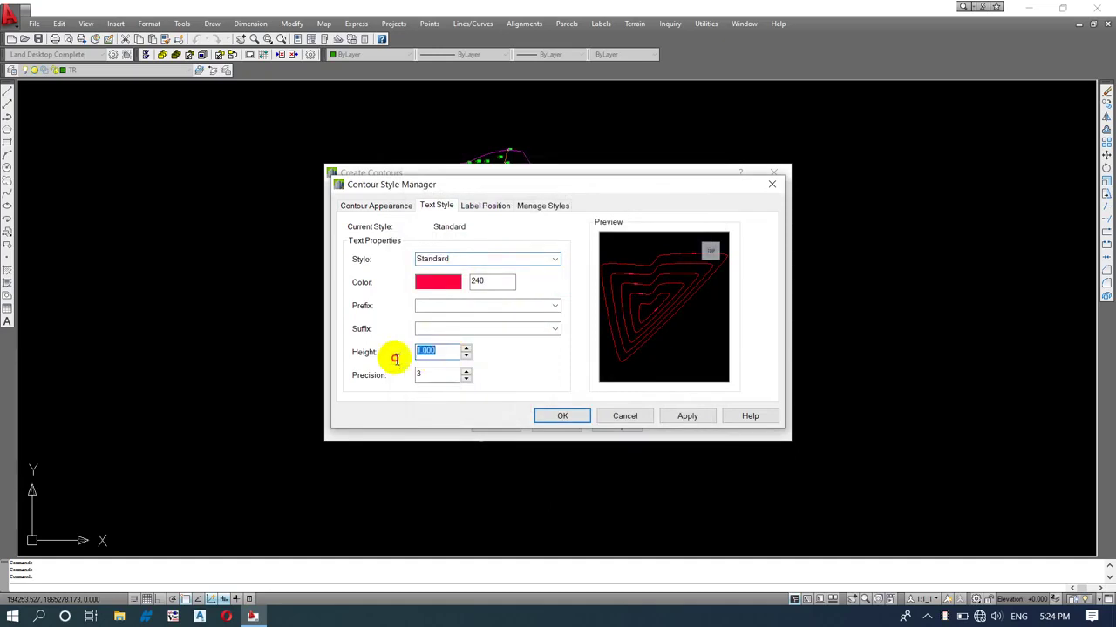
click(457, 355)
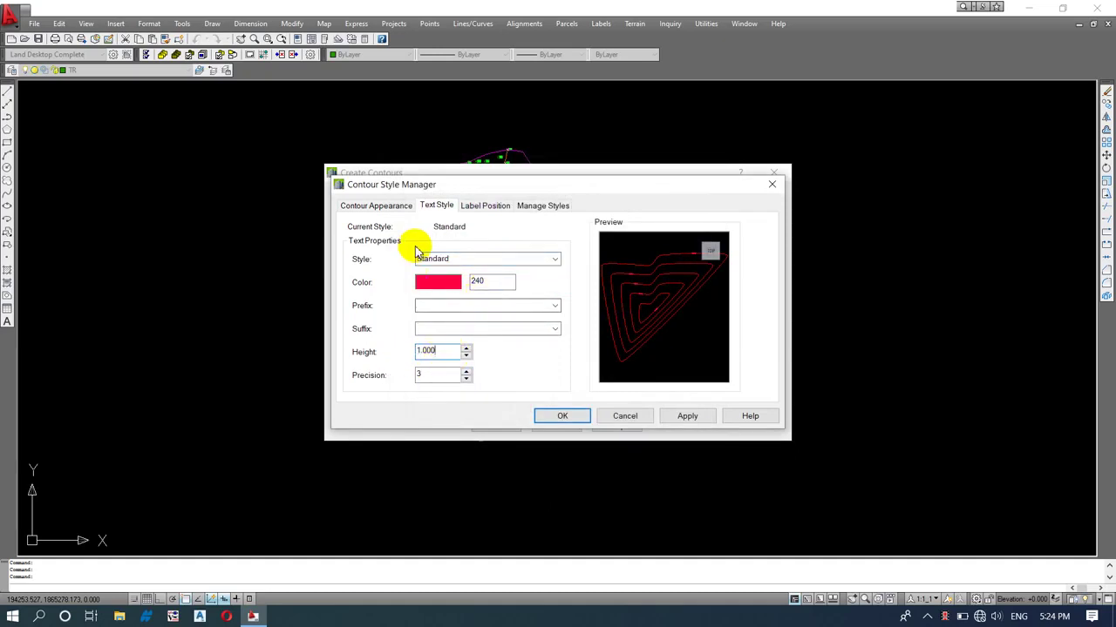
Step: Review the label position settings, accept the contour style and create Surface1's contours, erasing any old contours
click(492, 209)
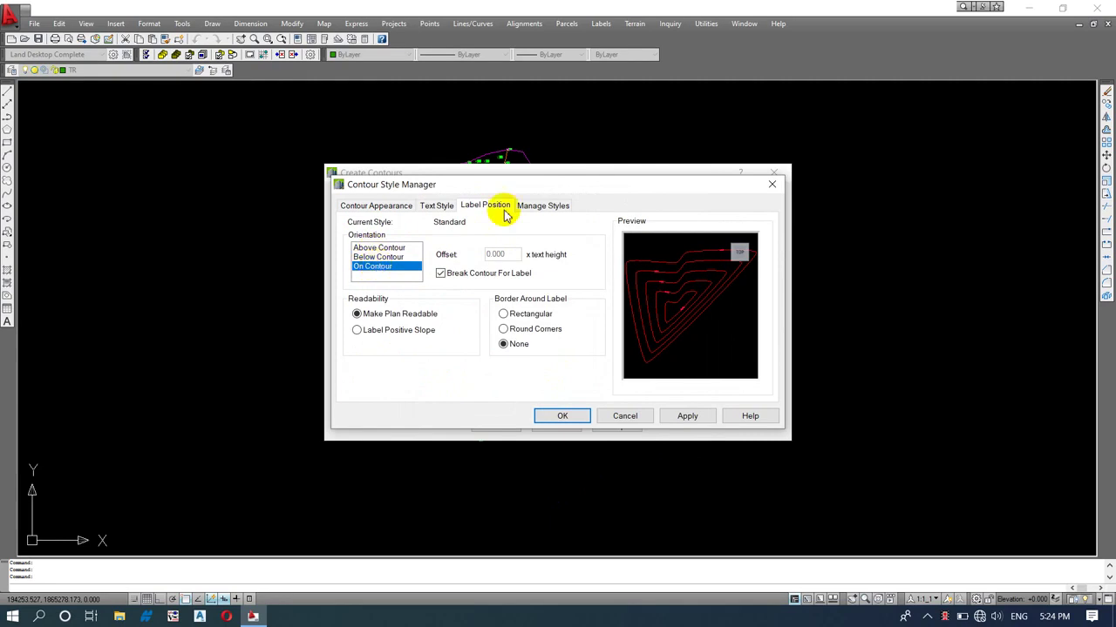
click(434, 212)
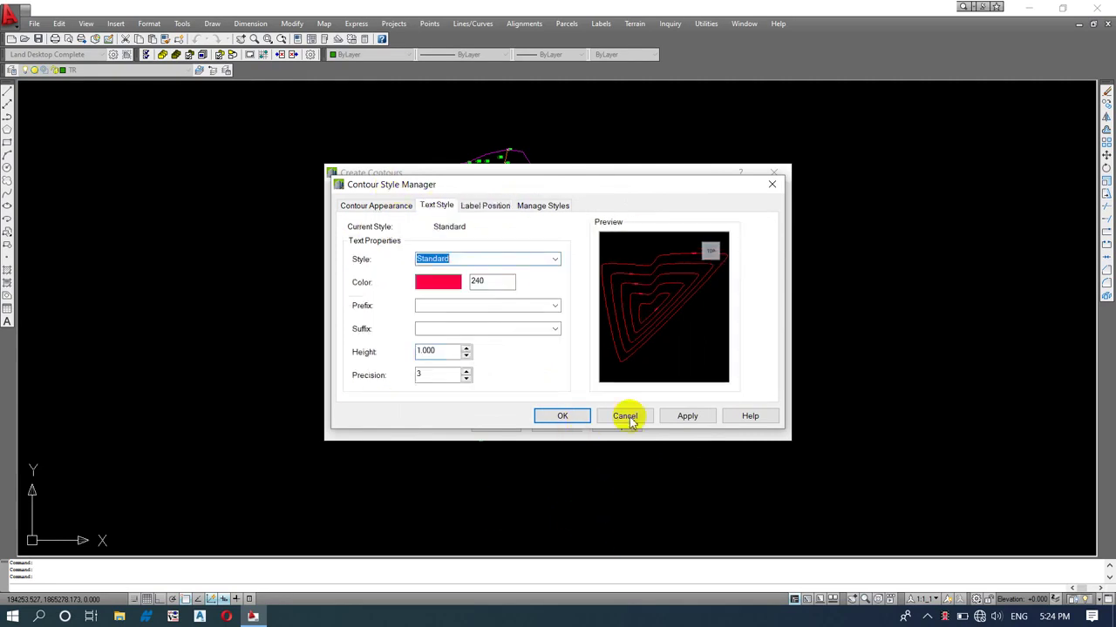
click(562, 416)
click(494, 431)
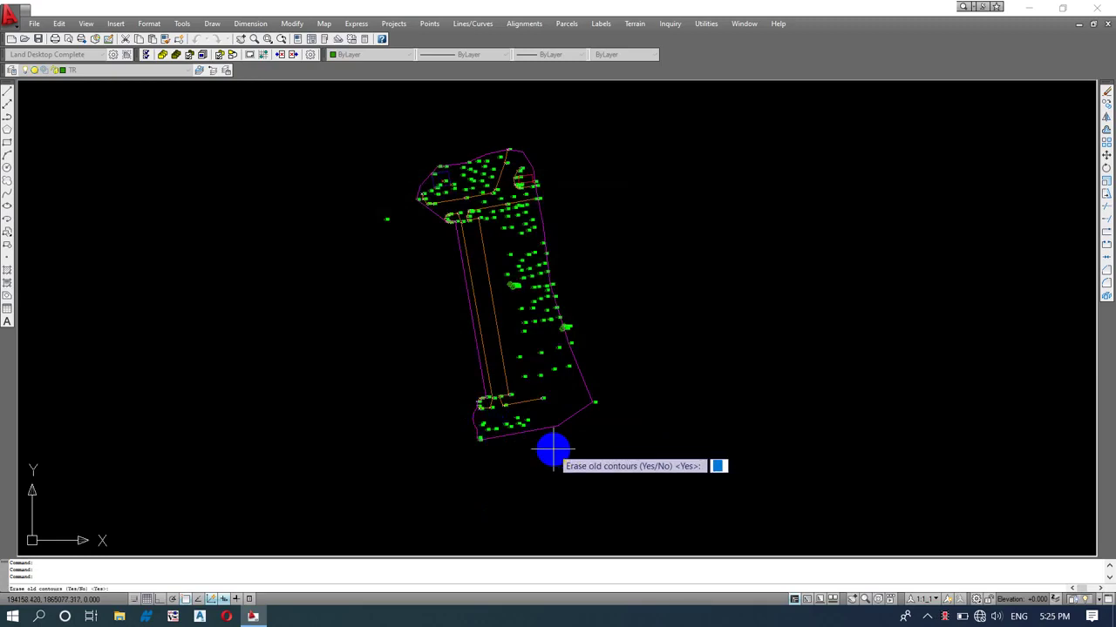
right_click(553, 452)
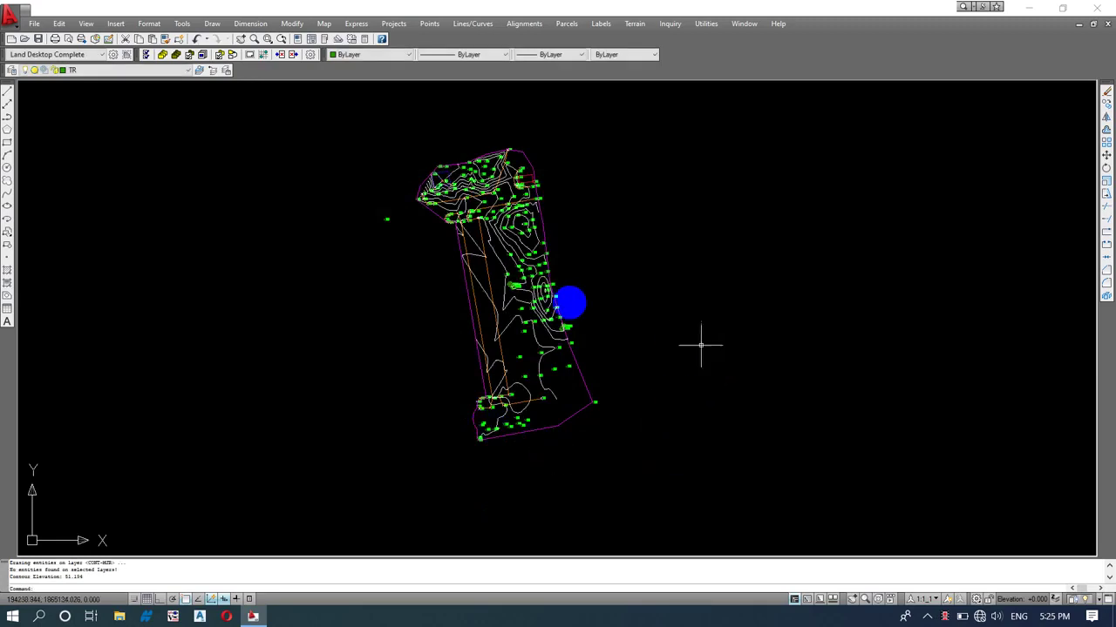
scroll(553, 328, up, 3)
scroll(514, 242, down, 3)
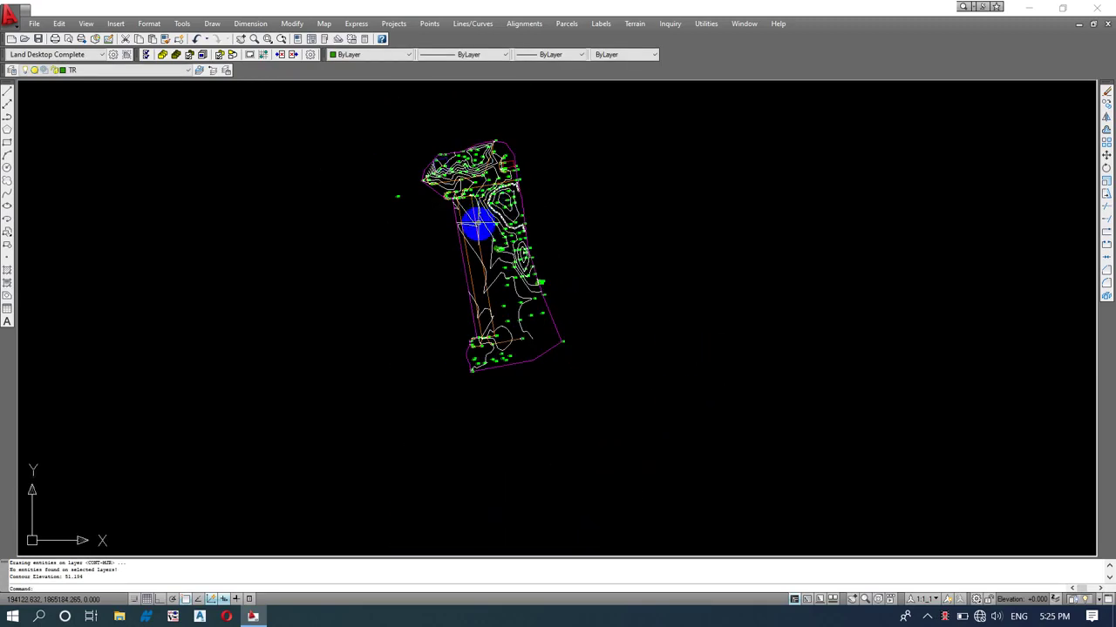
scroll(541, 331, up, 2)
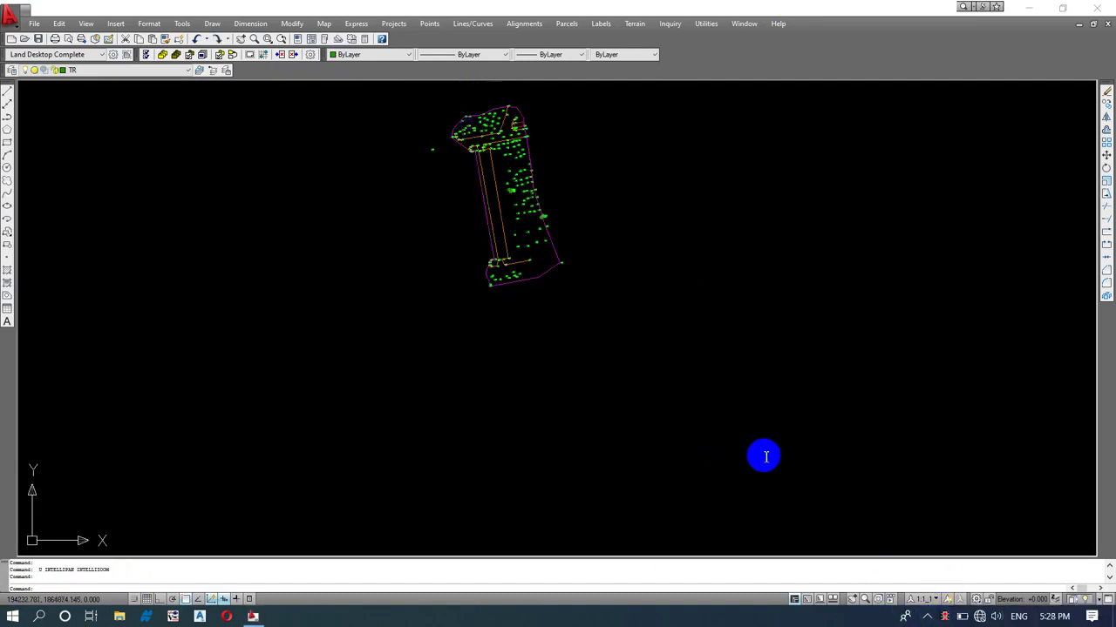
Step: Check Surface1's boundaries in the Terrain Model Explorer and close it
scroll(541, 181, up, 2)
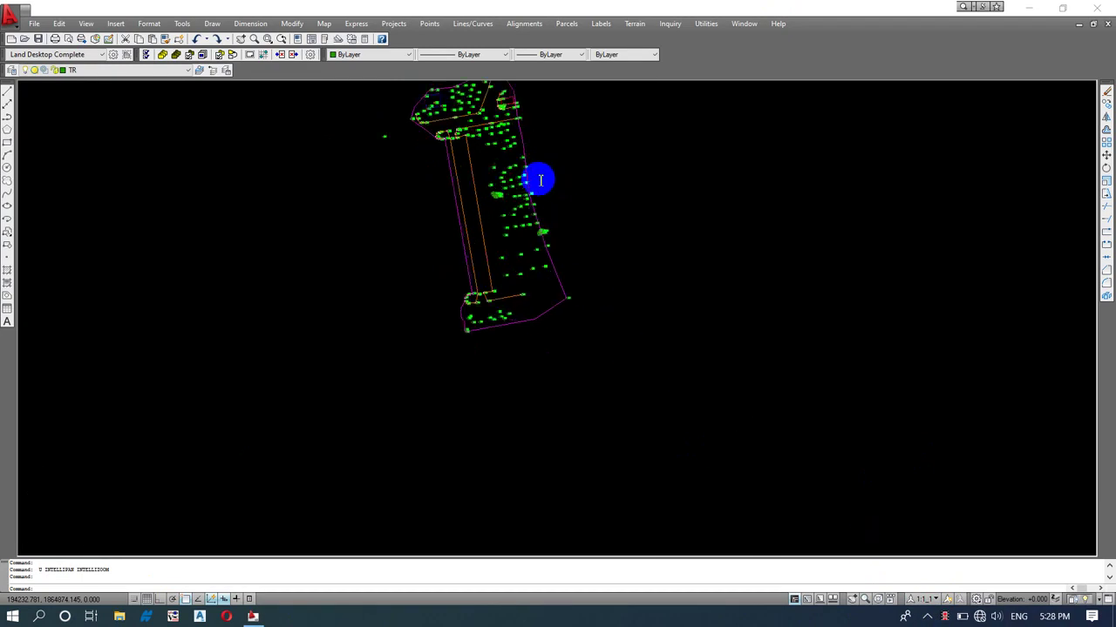
scroll(540, 180, up, 4)
scroll(524, 233, down, 5)
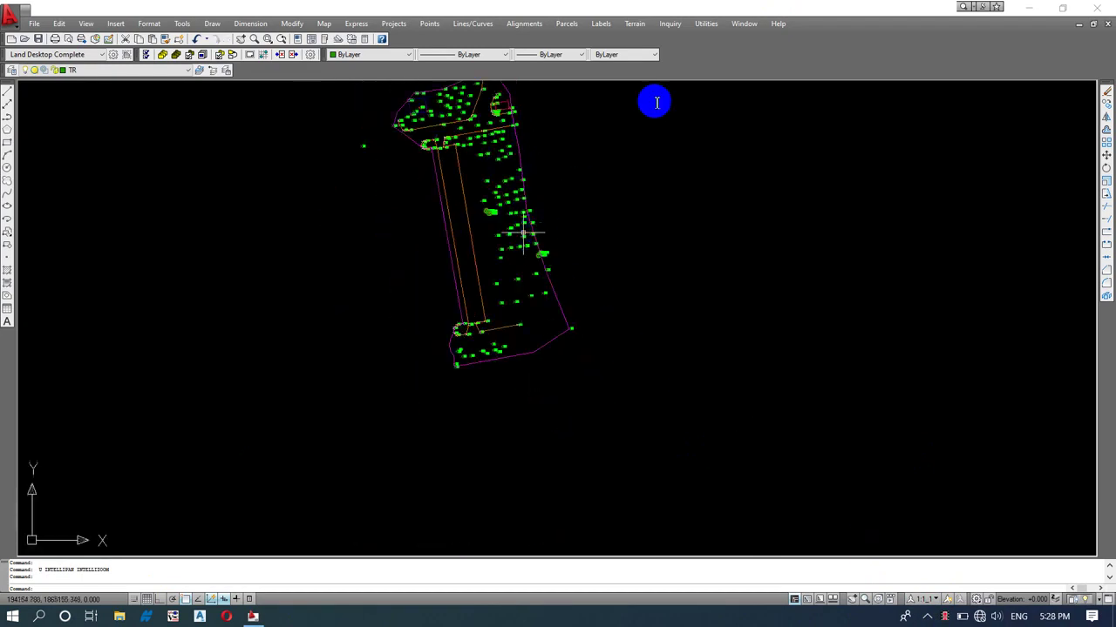
click(634, 26)
click(662, 37)
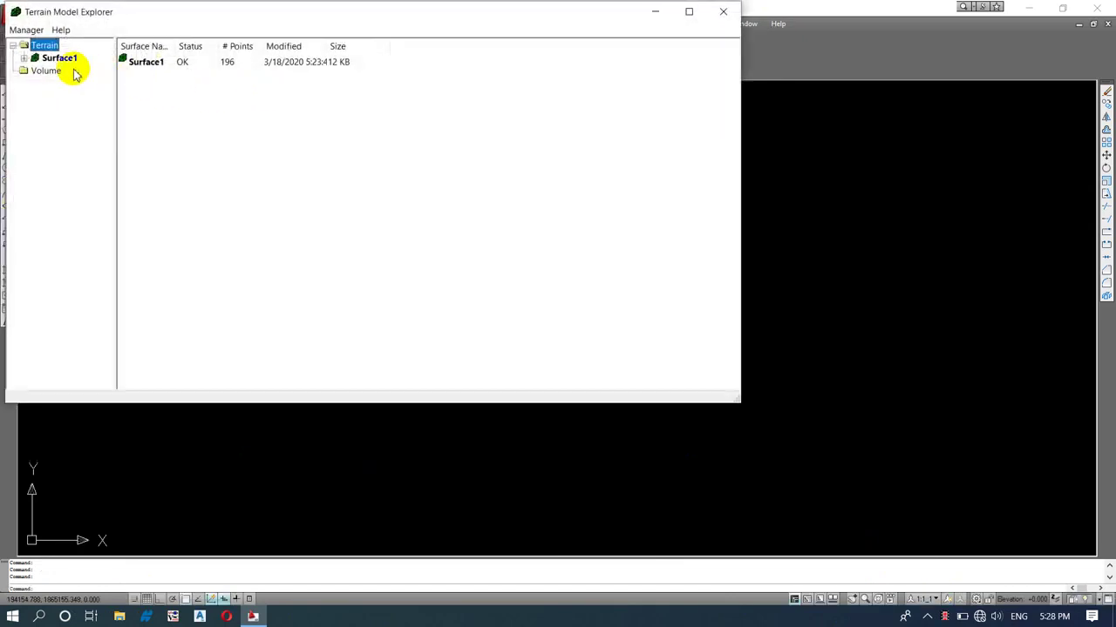
click(23, 58)
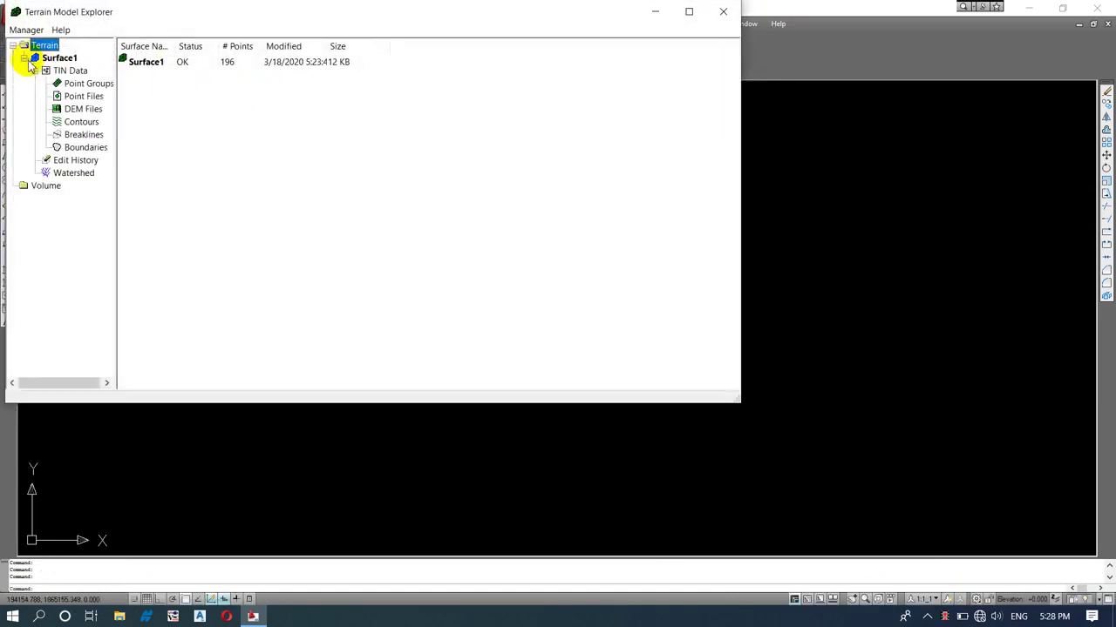
click(83, 148)
click(723, 11)
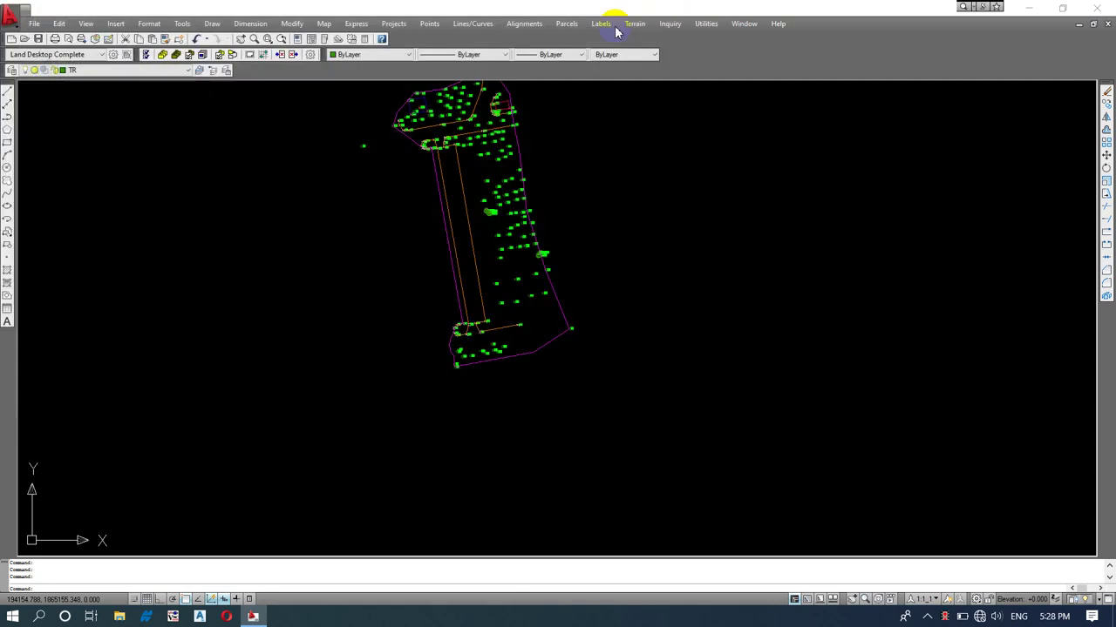
Step: Start creating contours for Surface1 and set the Standard contour style's label text color to 240
click(634, 24)
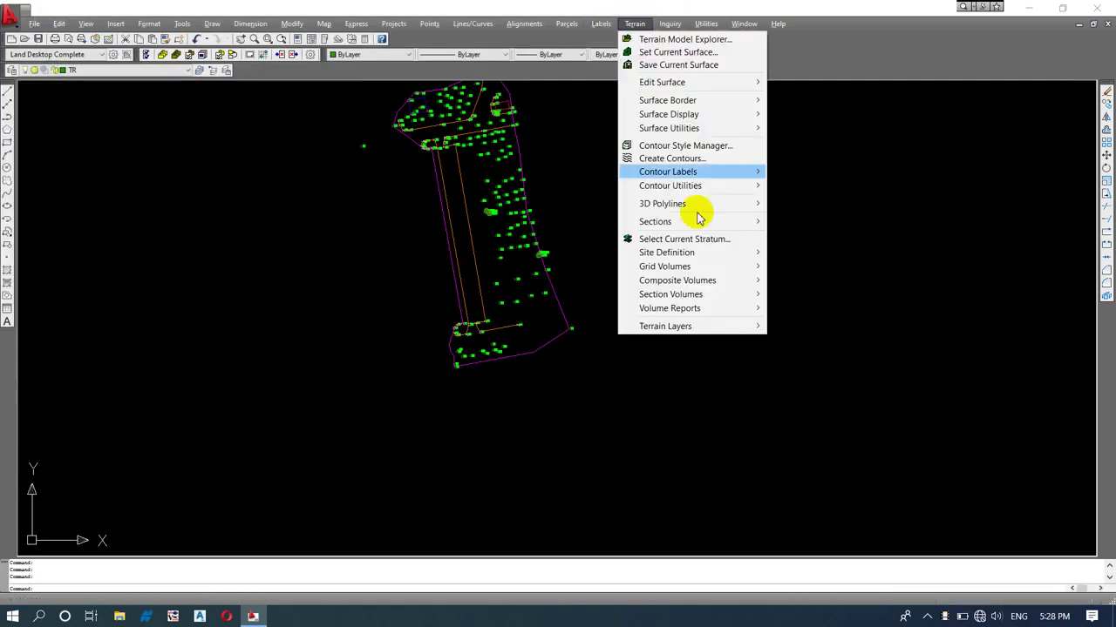
click(661, 158)
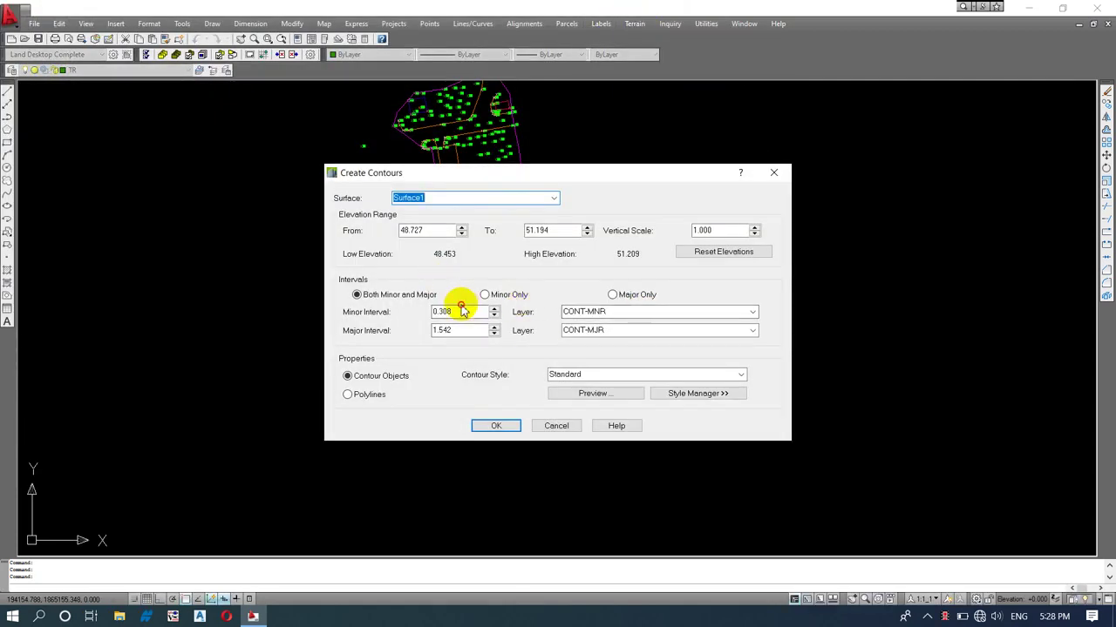
click(697, 393)
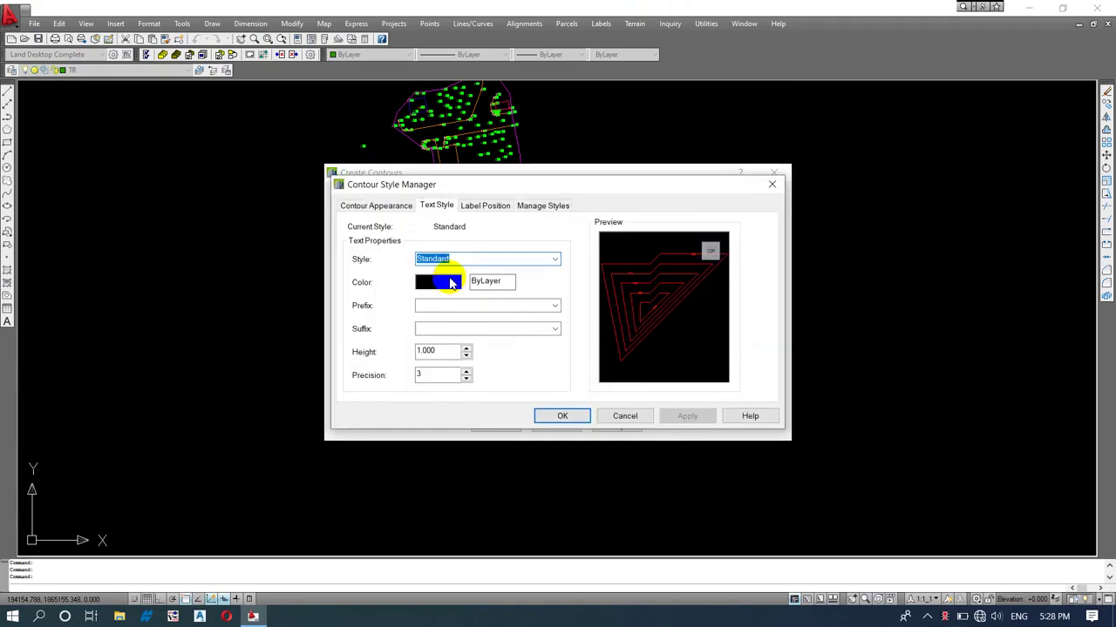
click(440, 282)
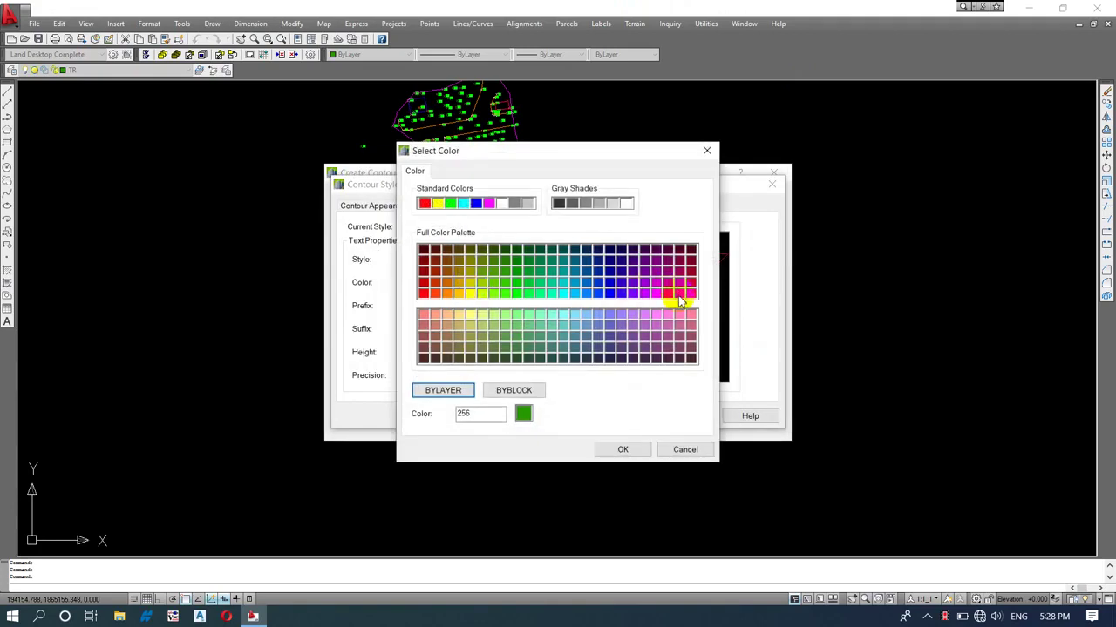
click(618, 450)
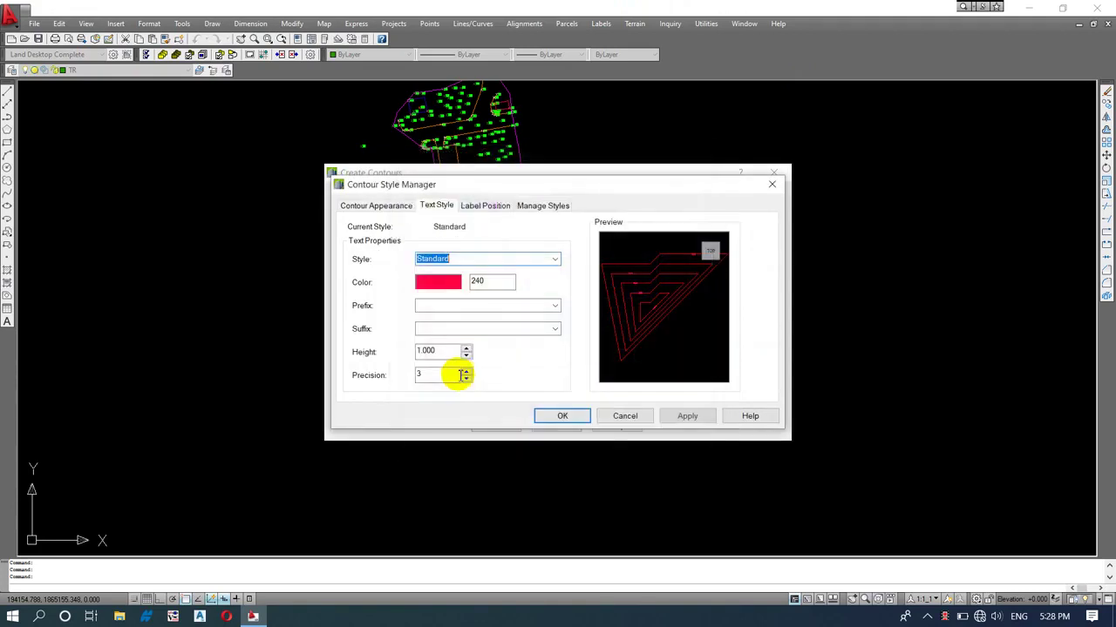
Step: In the Standard style's contour appearance, show labels only and raise the smoothing level with Add Vertices
click(375, 205)
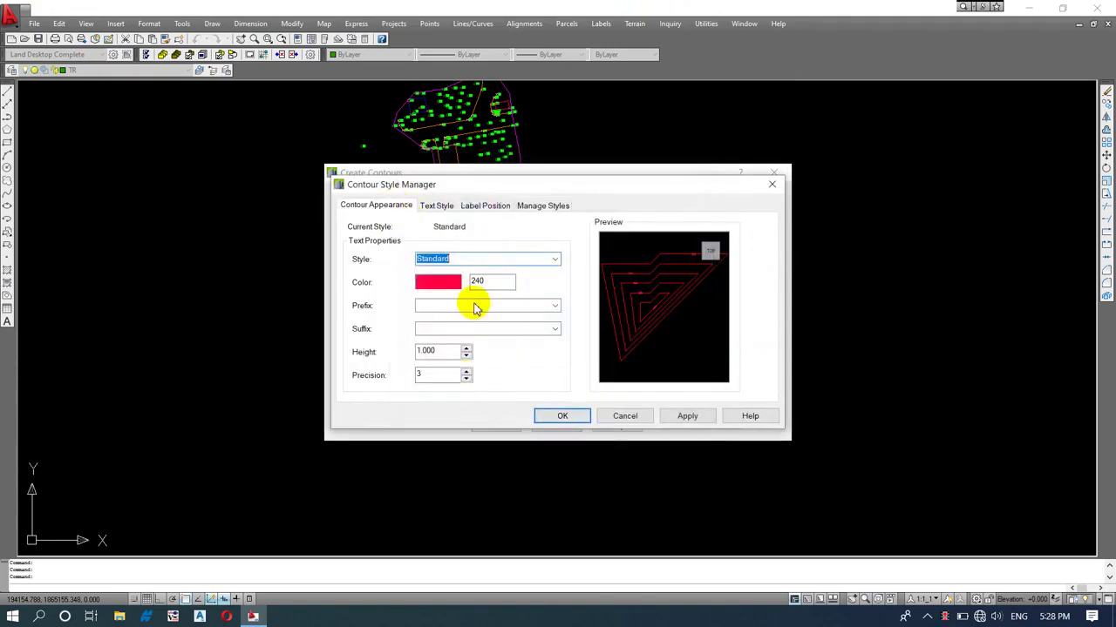
click(392, 349)
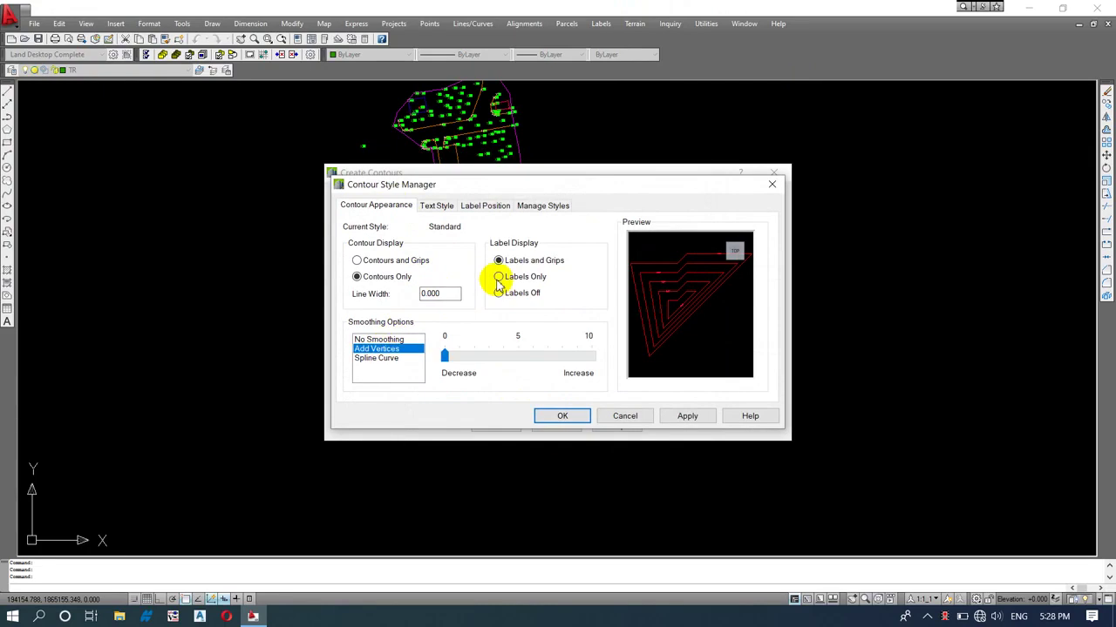
drag(446, 356, 503, 355)
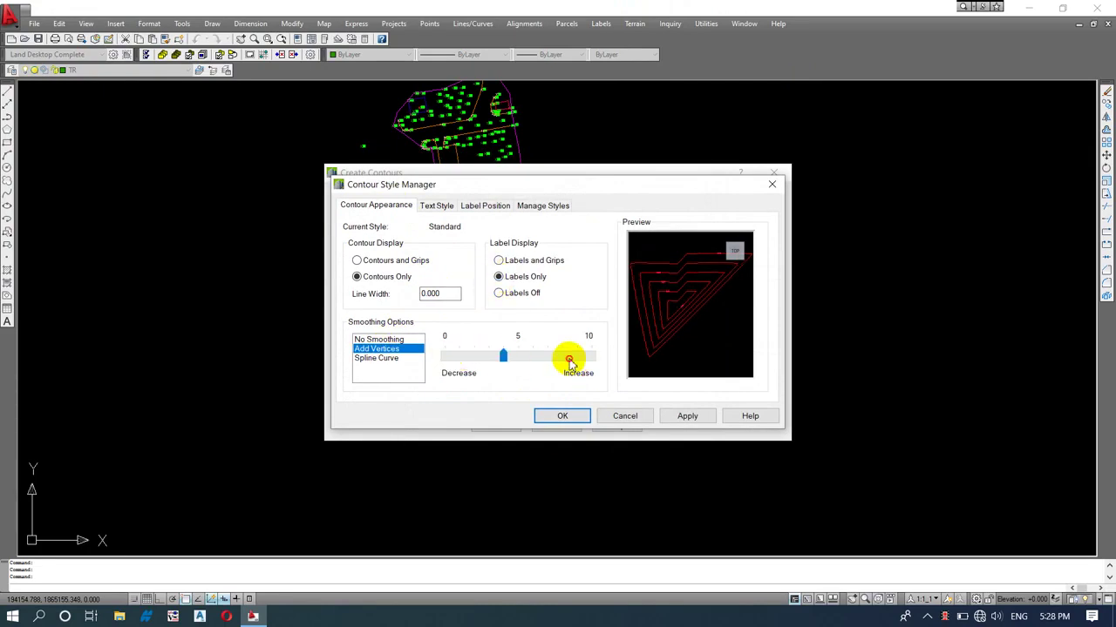